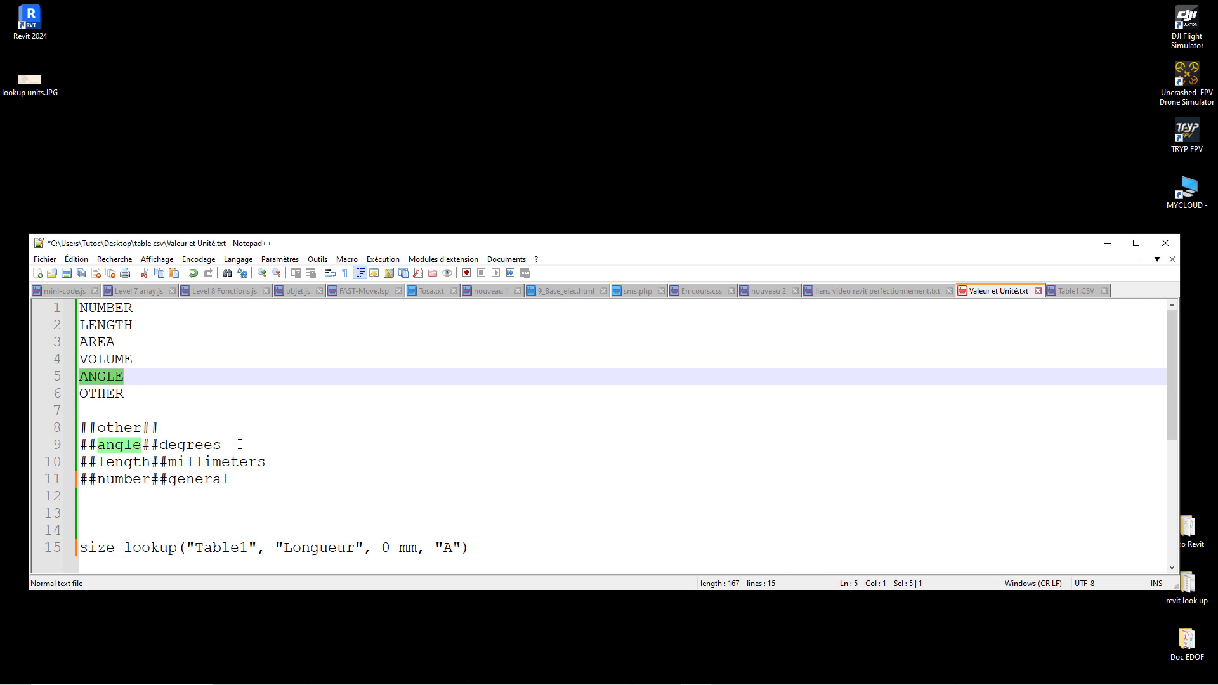
Copy ##angle##degrees from Valeur et Unité.txt and append a comma-separated column Angle##angle##degrees to the header row of Table1.CSV.
drag(240, 444, 78, 445)
key(ctrl+c)
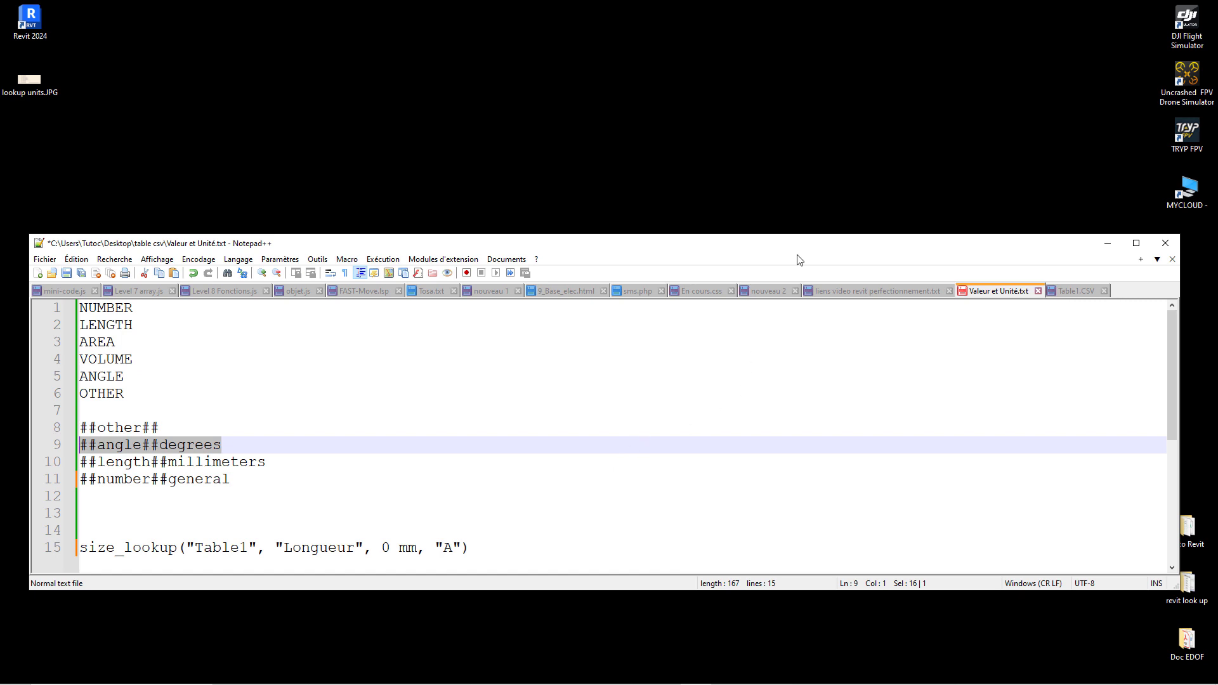
drag(813, 238, 806, 137)
click(1079, 176)
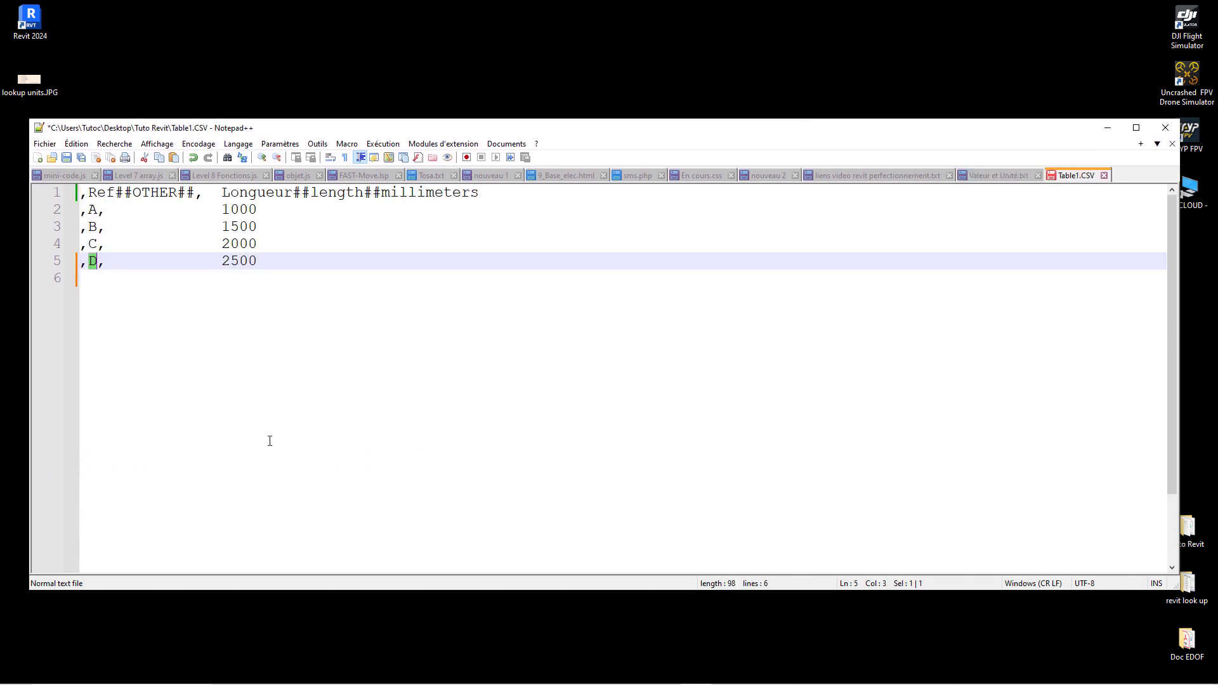
click(490, 193)
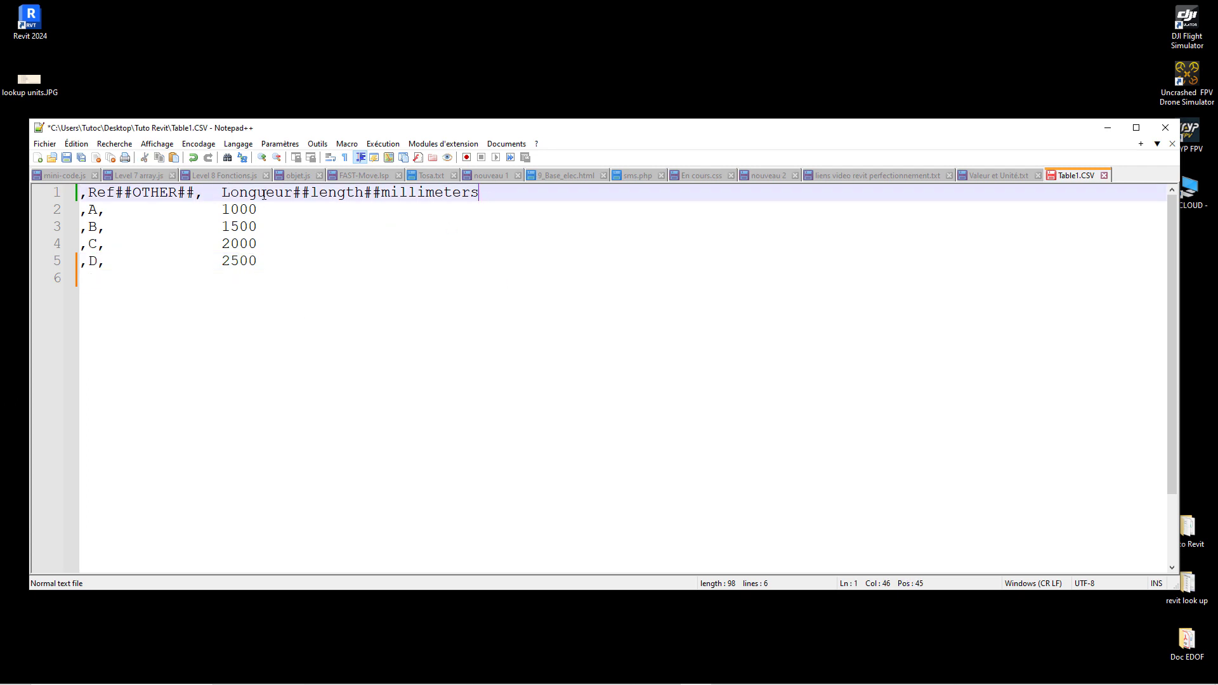
text(,)
key(Tab)
text(Angle)
key(ctrl+v)
drag(506, 193, 731, 192)
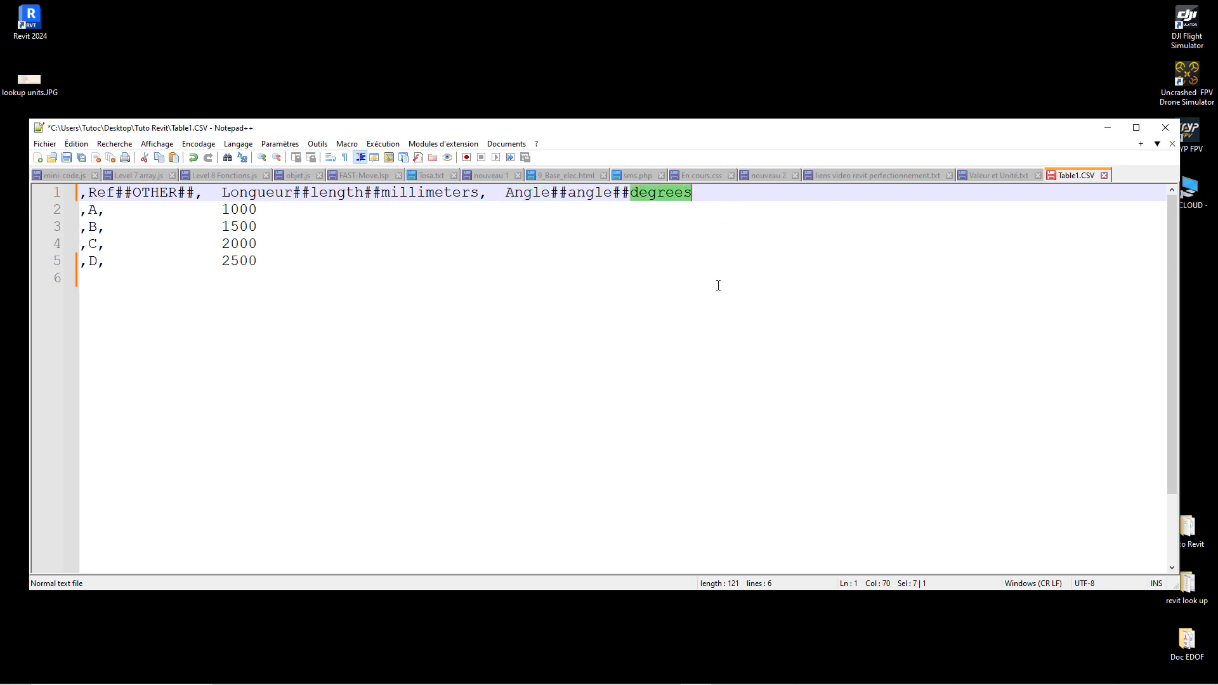
Add a trailing comma after the length value in each of rows A to D.
click(270, 204)
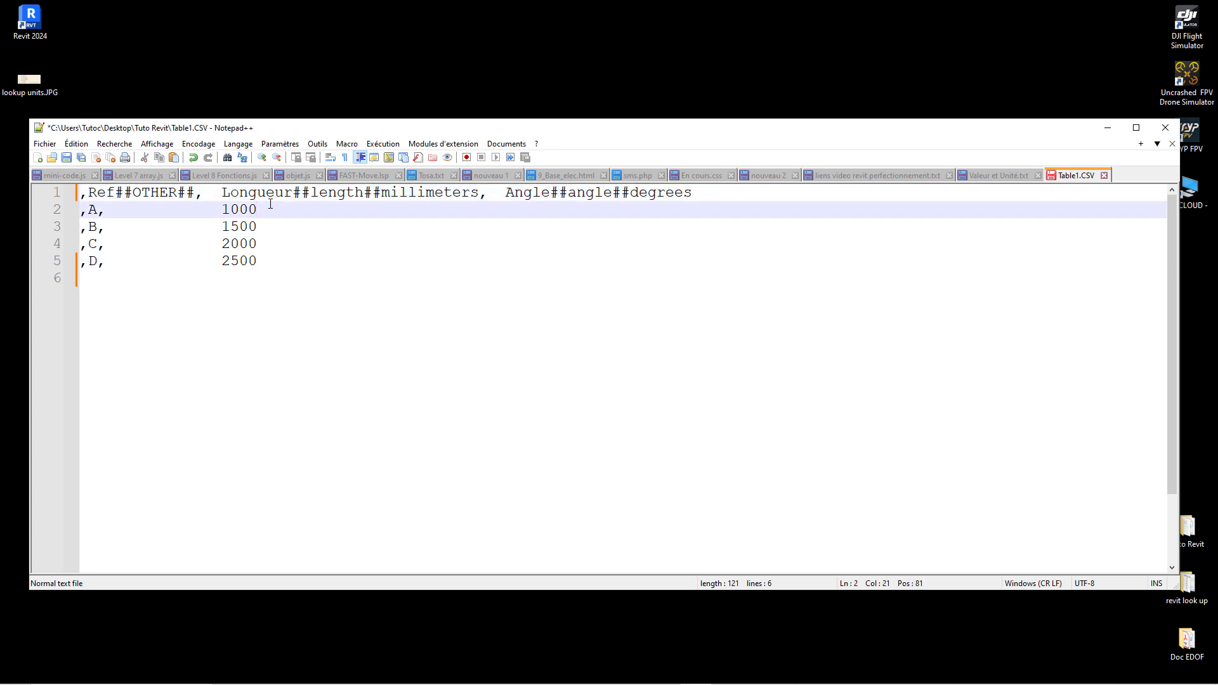
text(,)
key(Down)
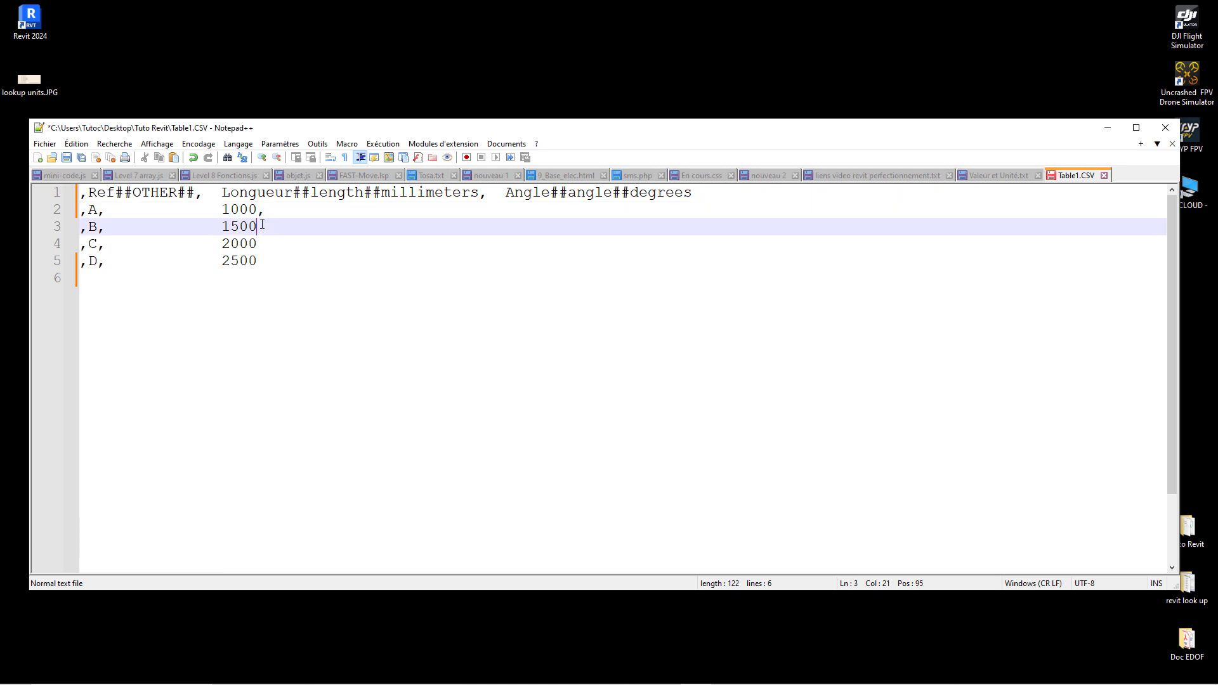
text(,)
key(Down)
text(,)
key(Down)
text(,)
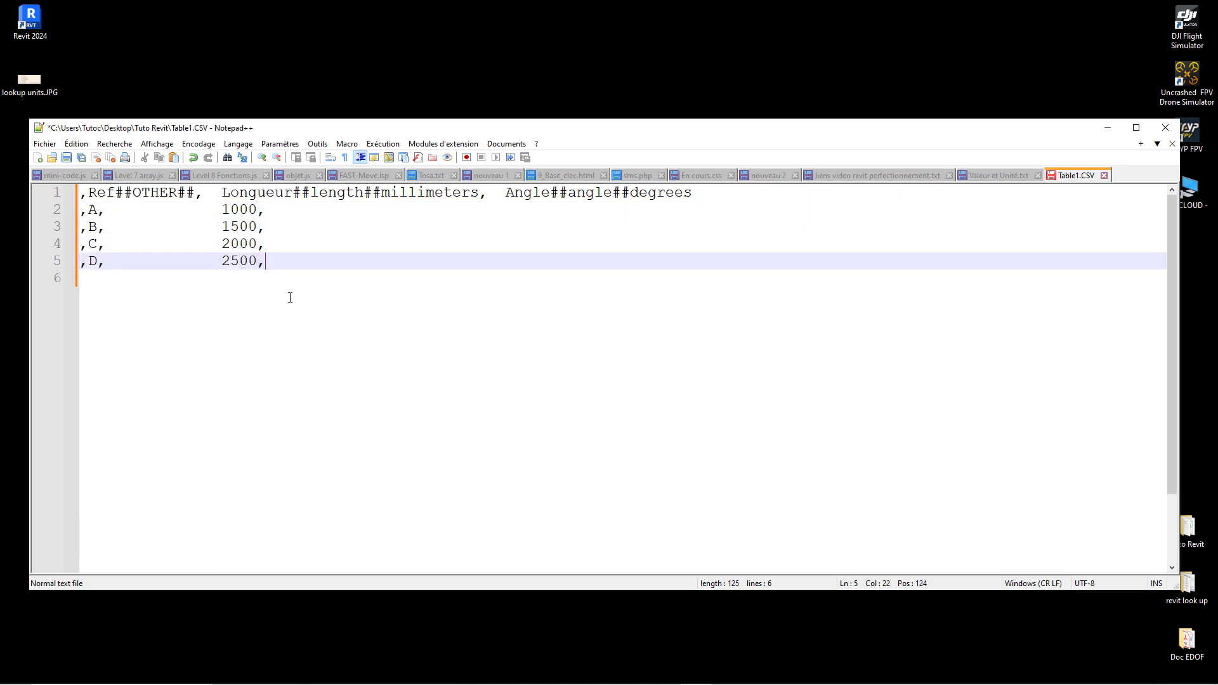
Fill the Angle column with 0, 30, 45 and 60 for rows A to D, aligned under the header, and save the file.
click(275, 209)
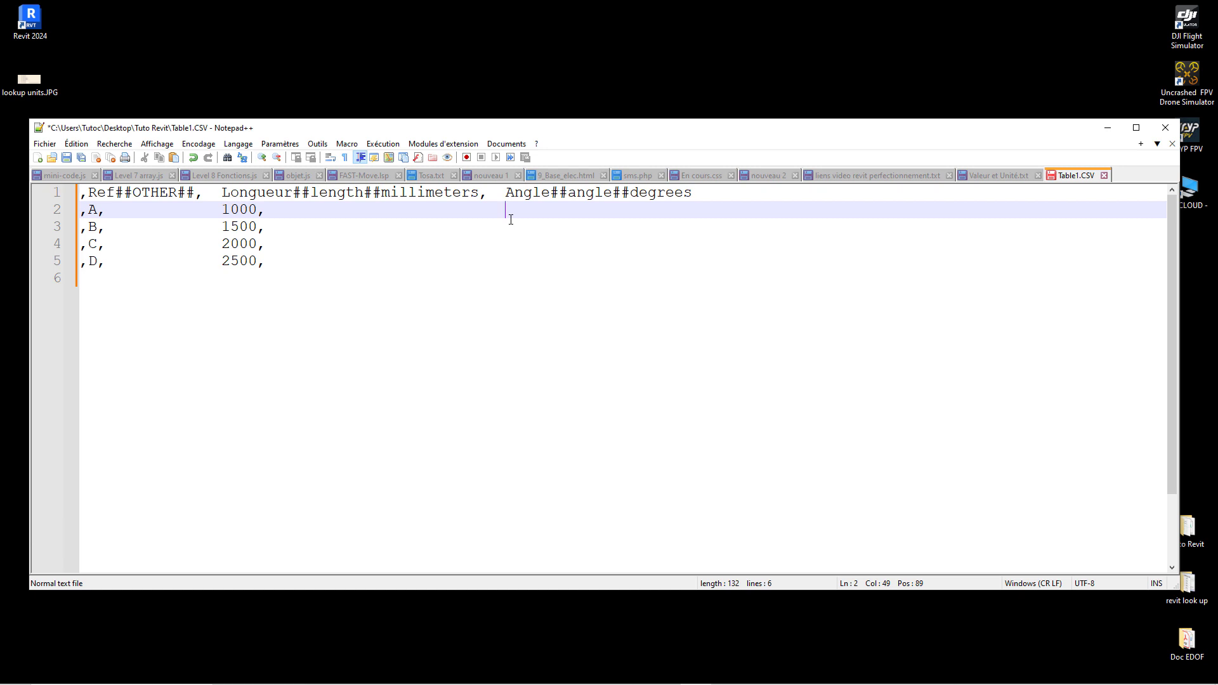
text(0)
click(507, 227)
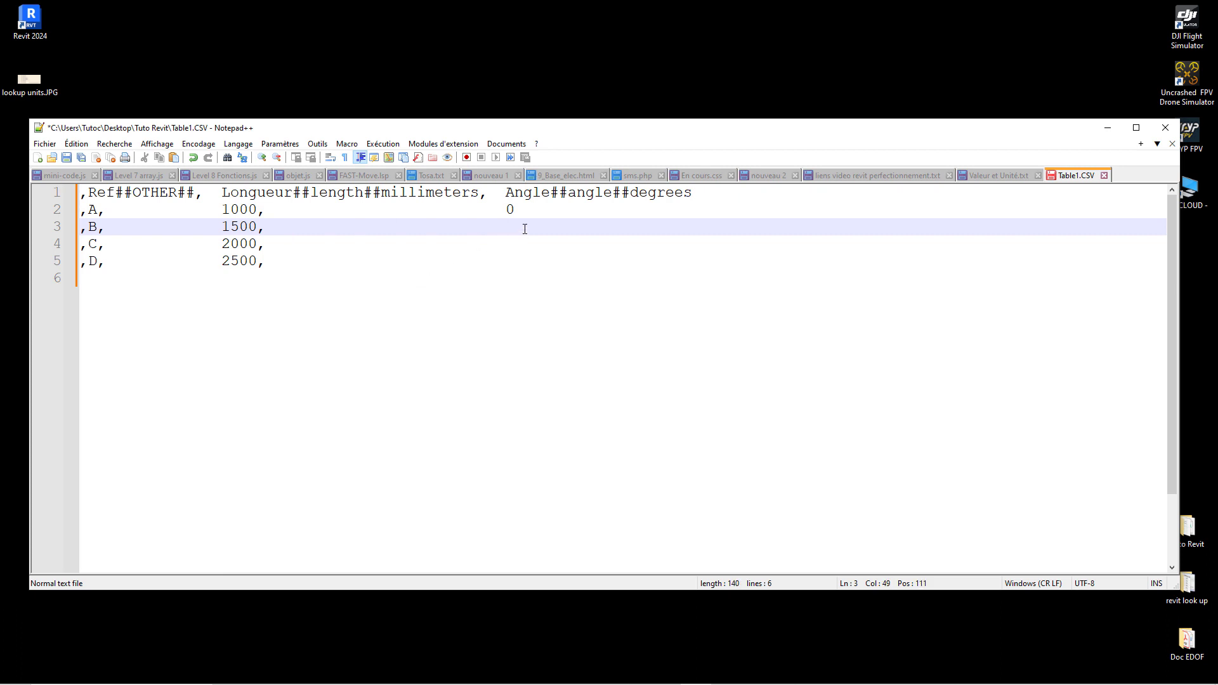
text(30)
click(273, 250)
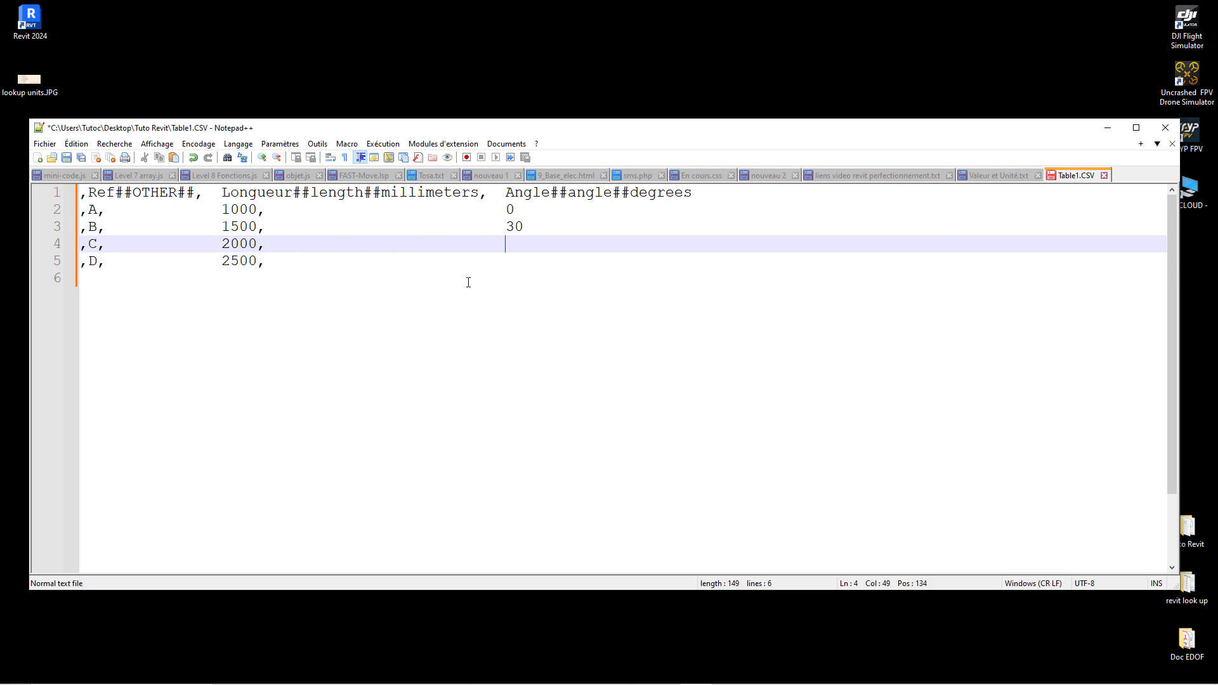
text(45)
click(268, 258)
key(Tab)
key(Tab)
key(Tab)
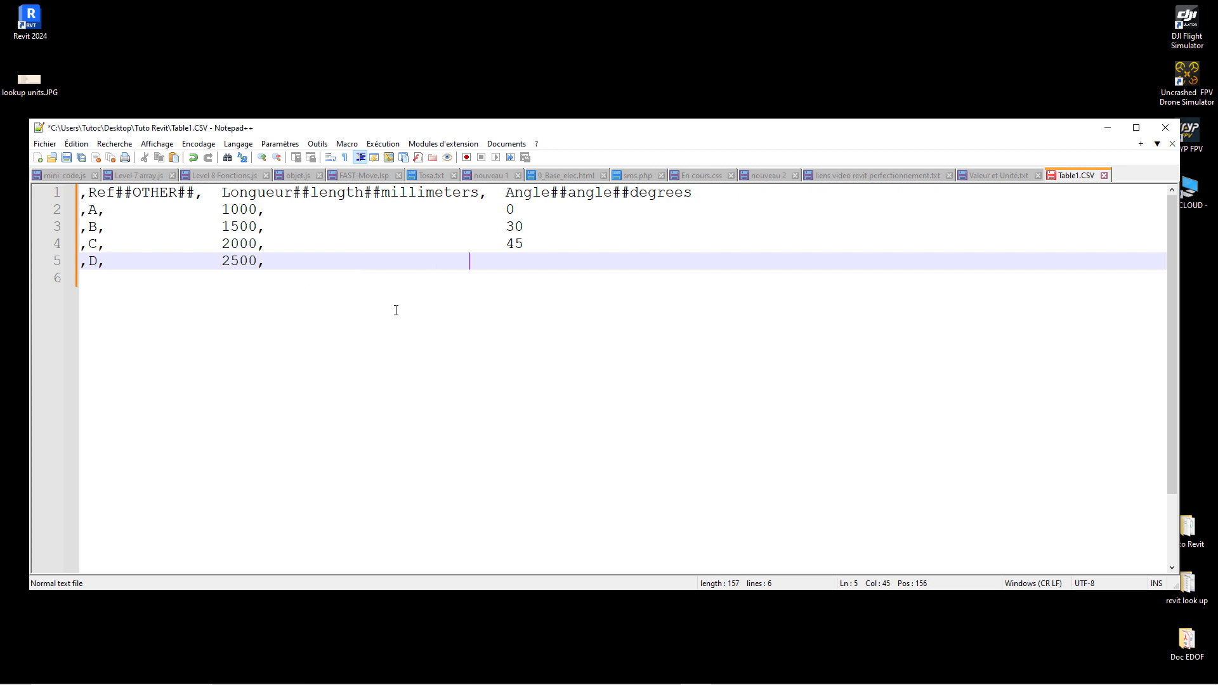
key(Tab)
text(60)
key(ctrl+s)
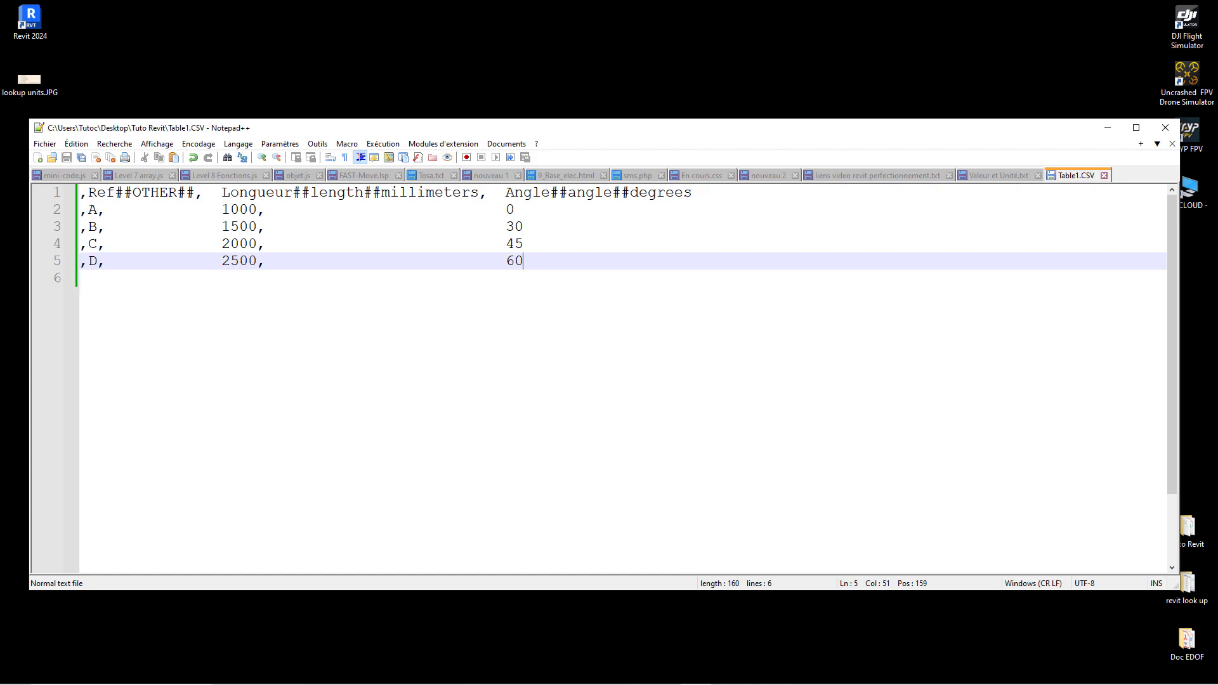
Switch to Revit and draw a reference line from the centre planes' intersection, about 1890 mm long and rising to the right at about 29°.
key(alt+Tab)
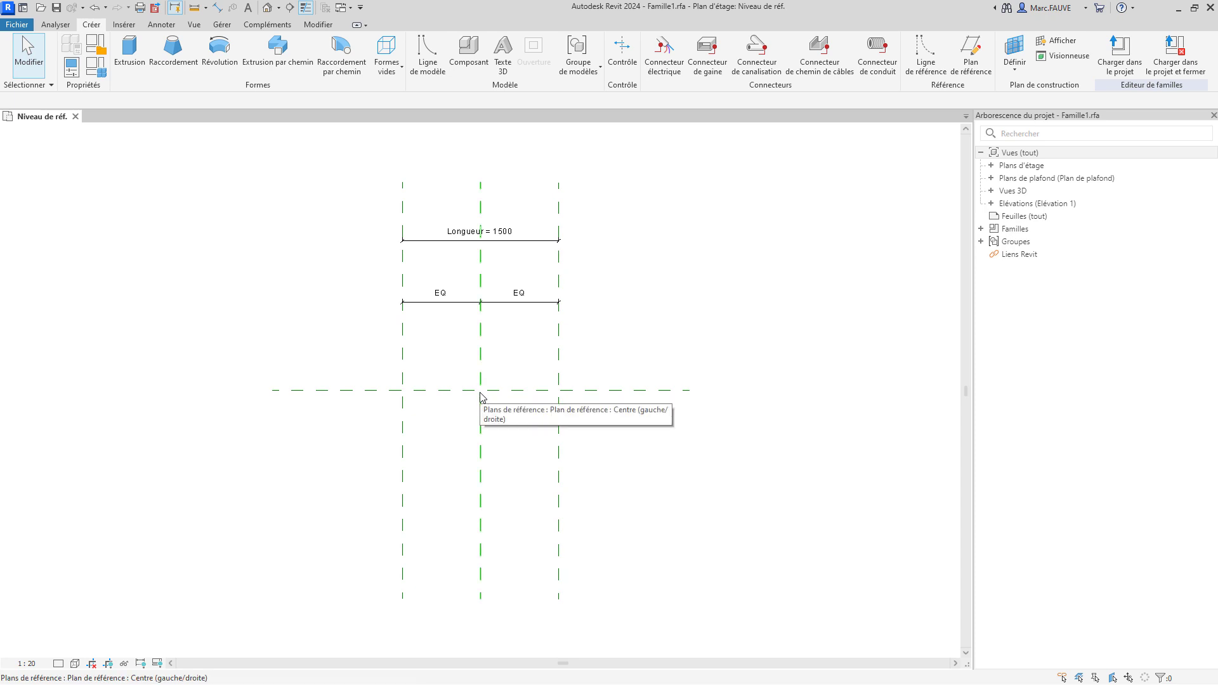
click(925, 52)
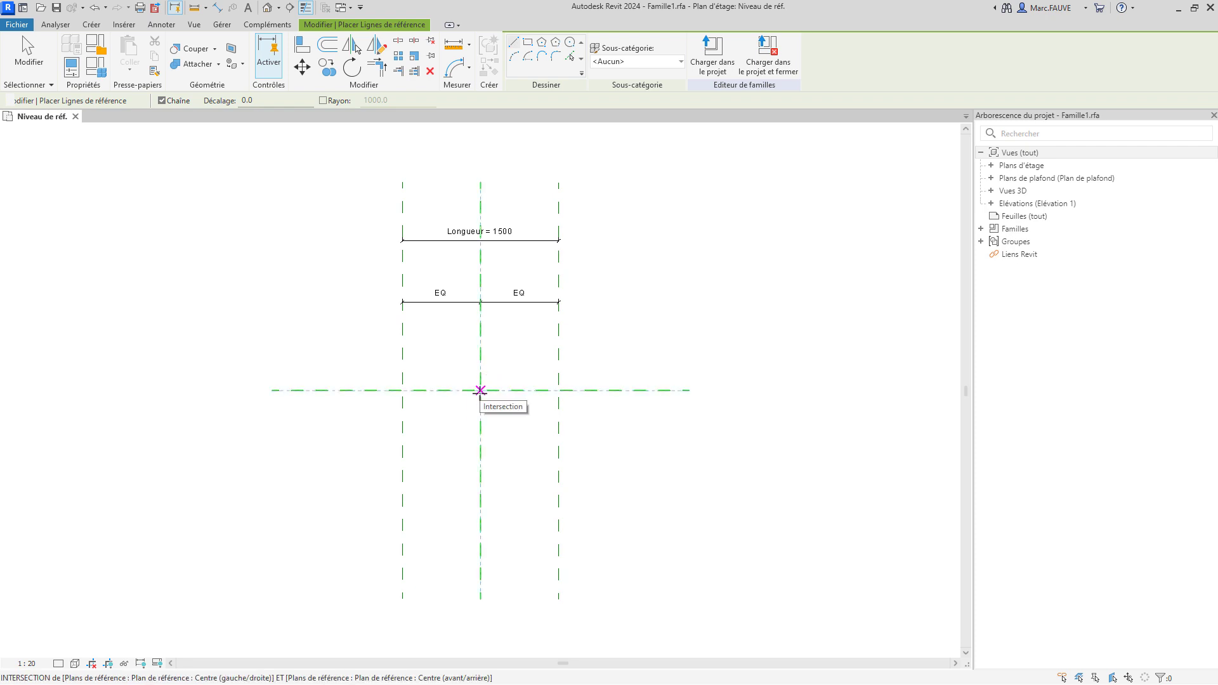
click(480, 391)
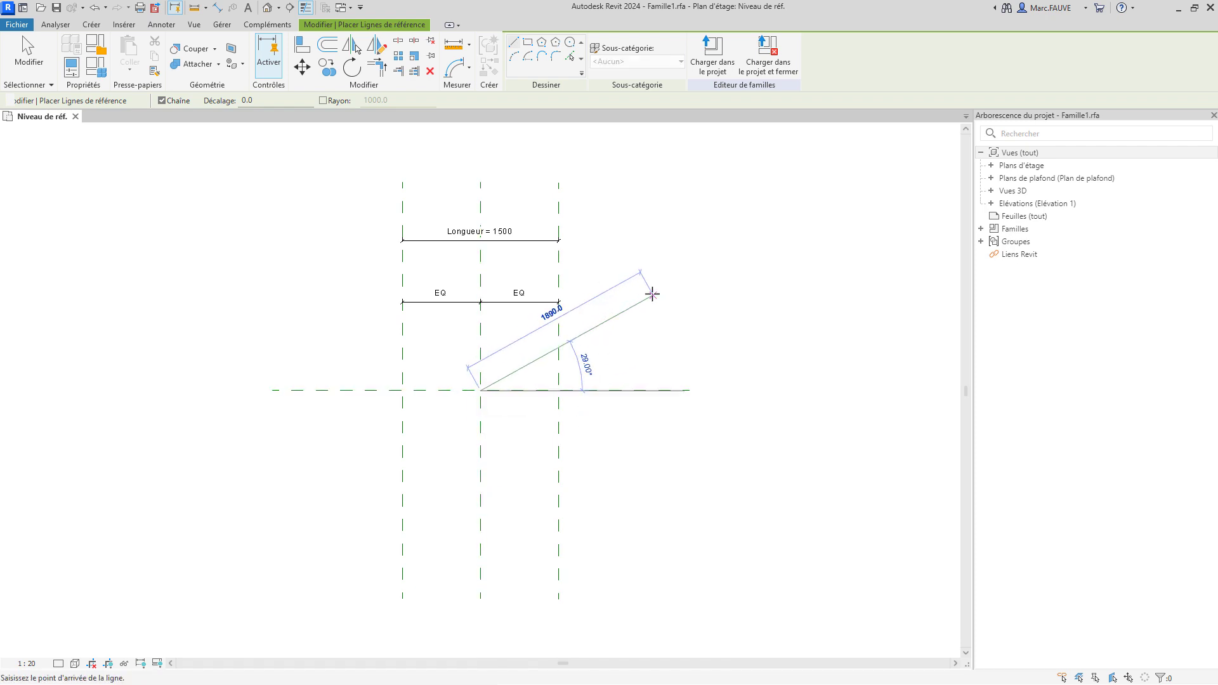
click(654, 295)
key(Escape)
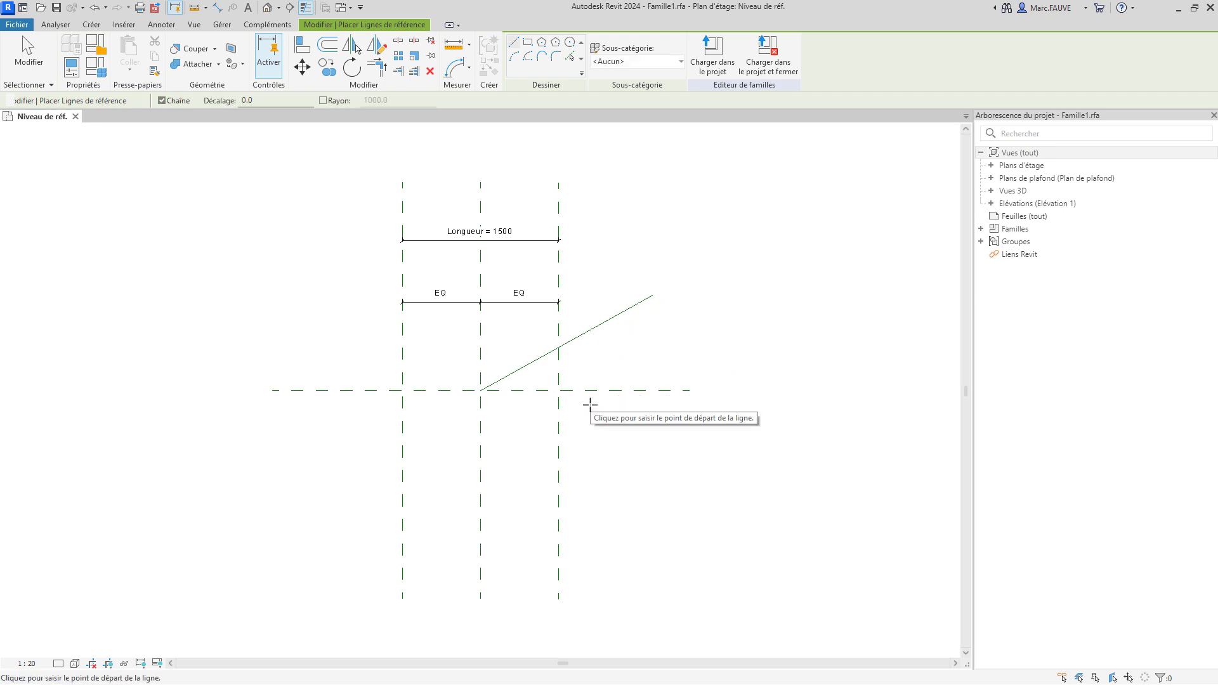
key(Escape)
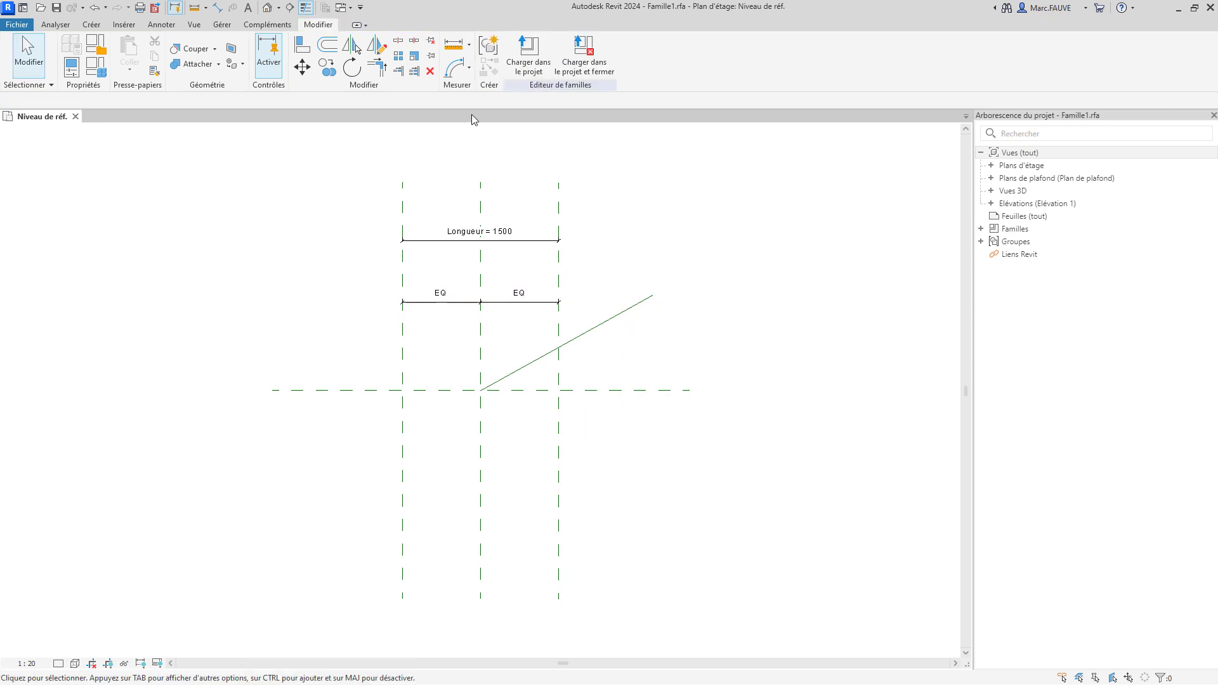
Add an angular dimension between the horizontal centre reference plane and the sloped reference line, placed beyond the line's outer end.
click(471, 68)
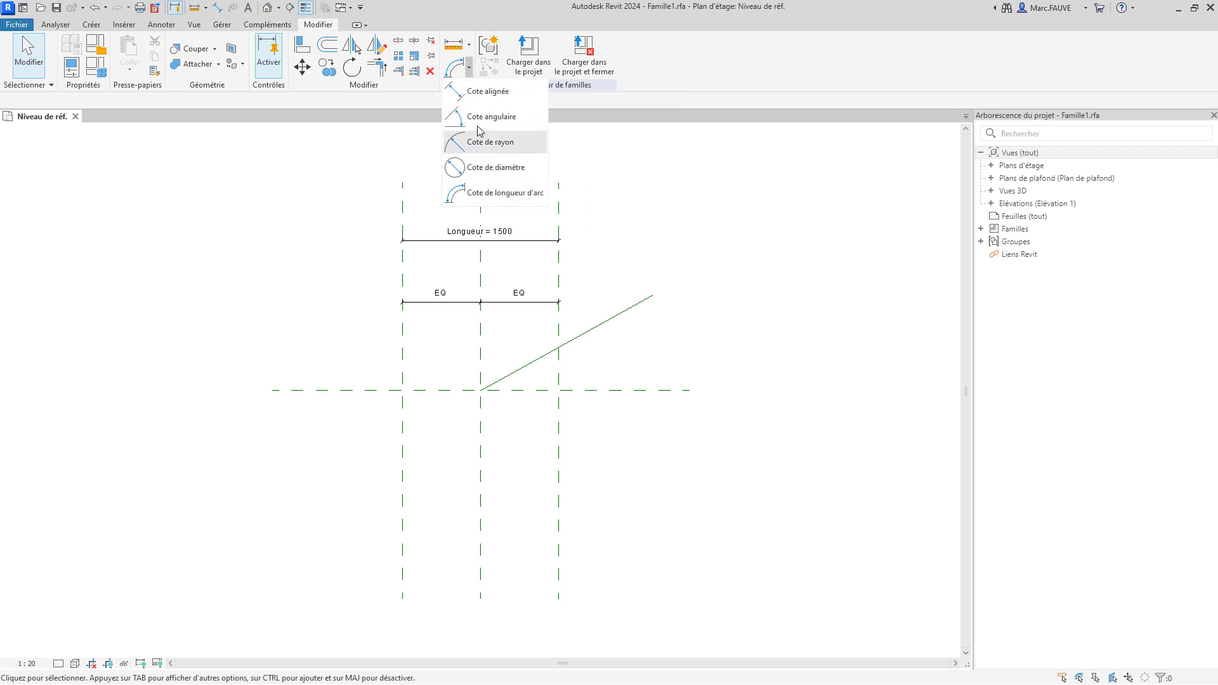
click(496, 118)
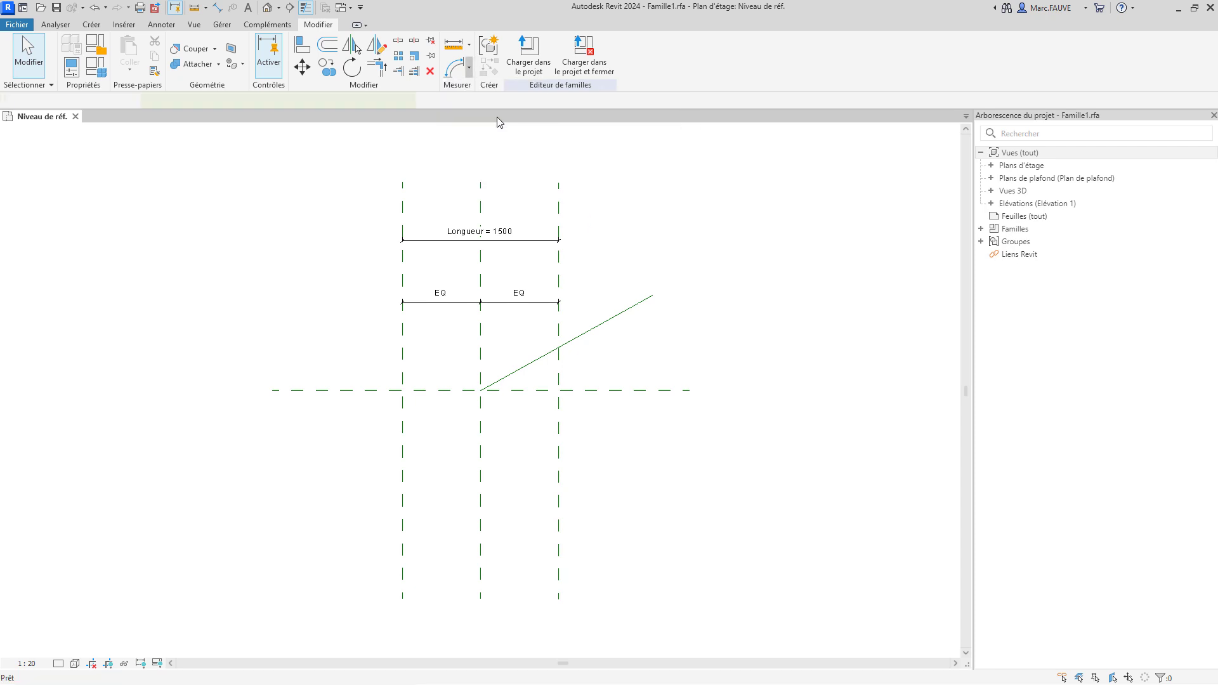
click(632, 391)
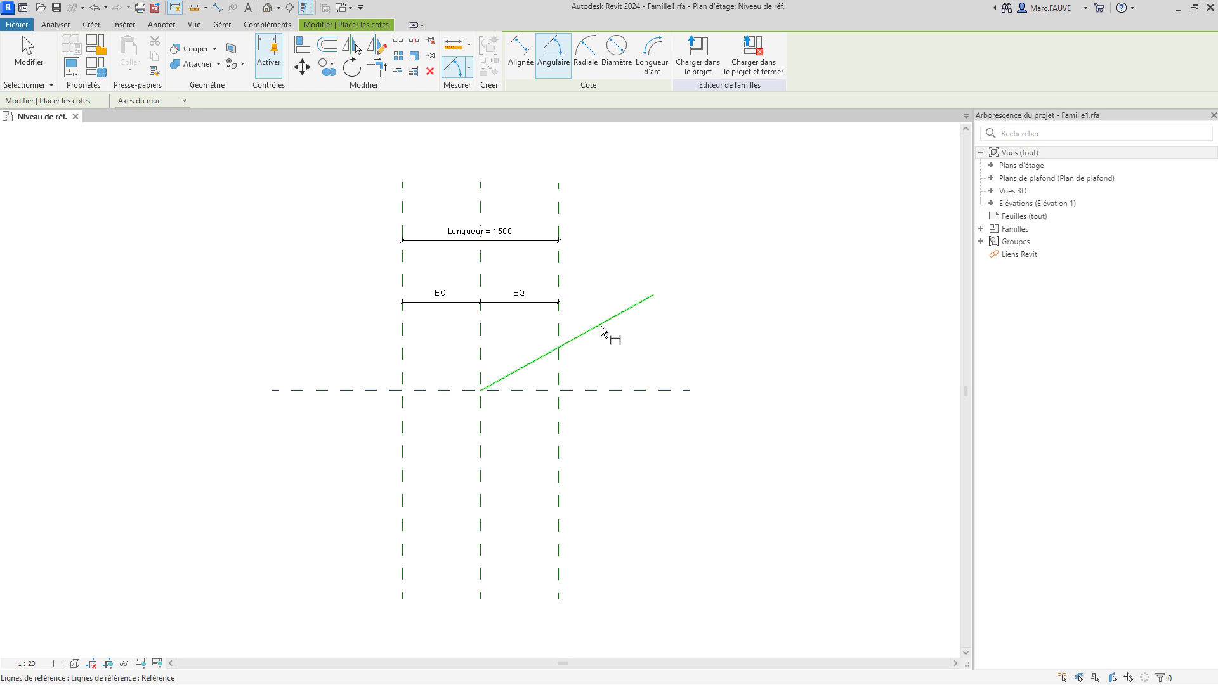
click(600, 325)
click(712, 344)
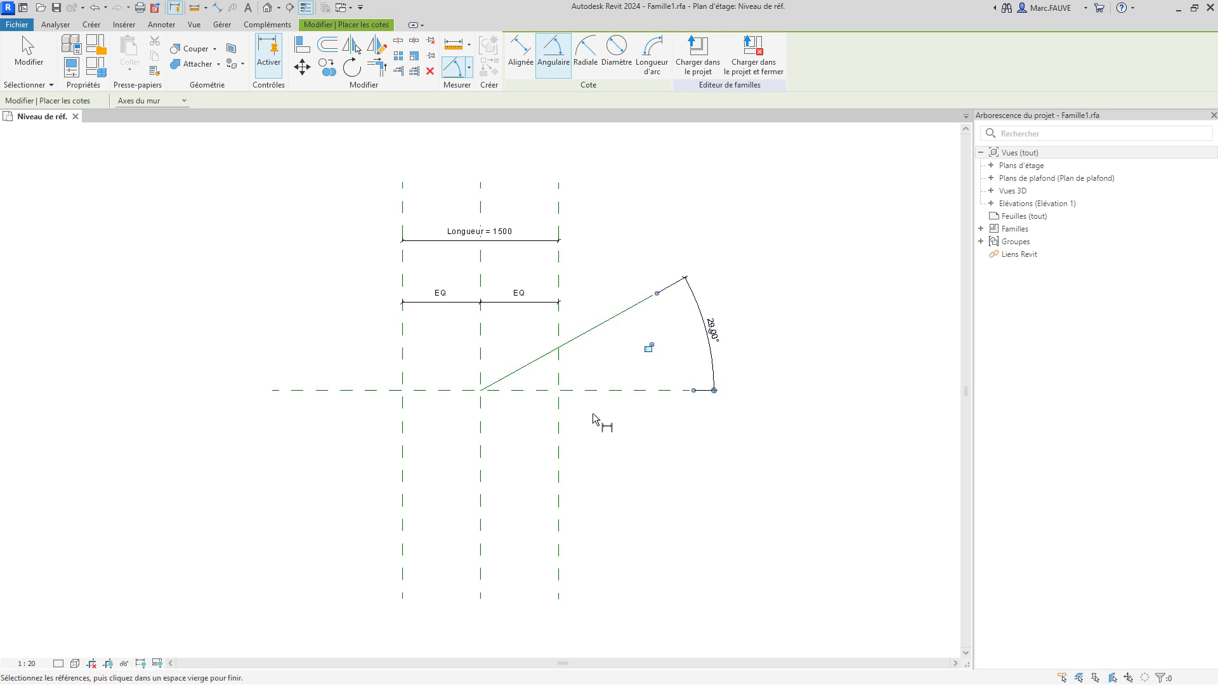
key(Escape)
key(Escape)
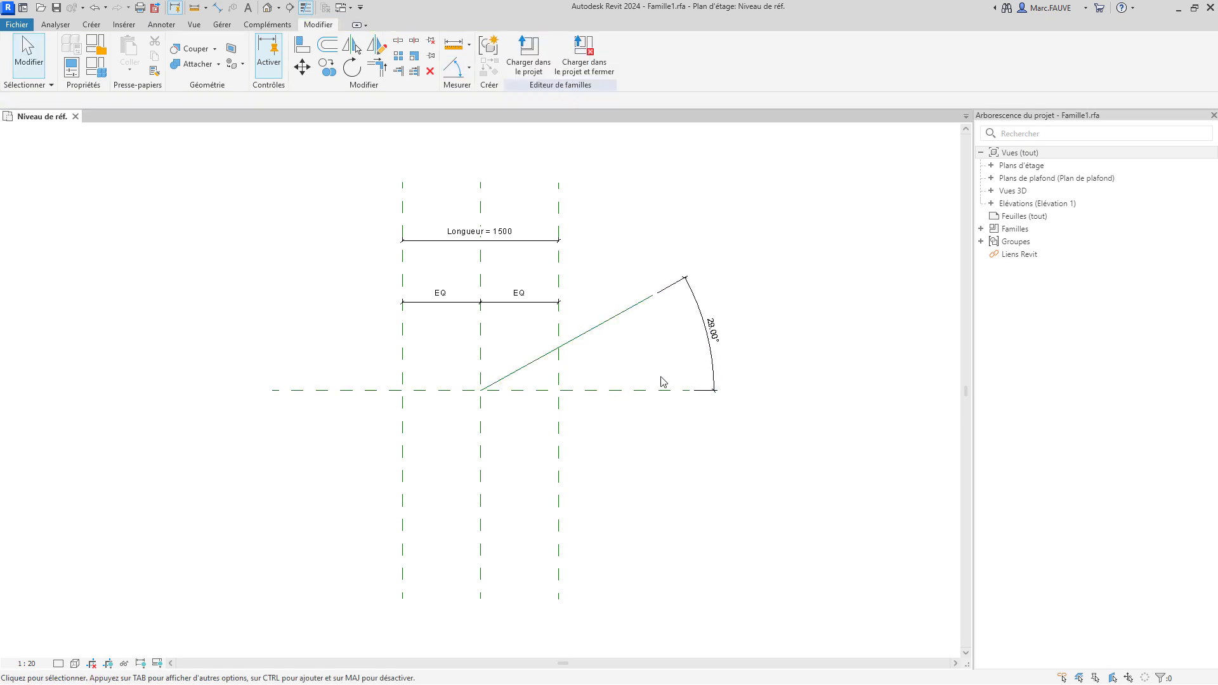
Label the angular dimension with a new family type parameter named Angle, grouped under Cotes.
click(715, 373)
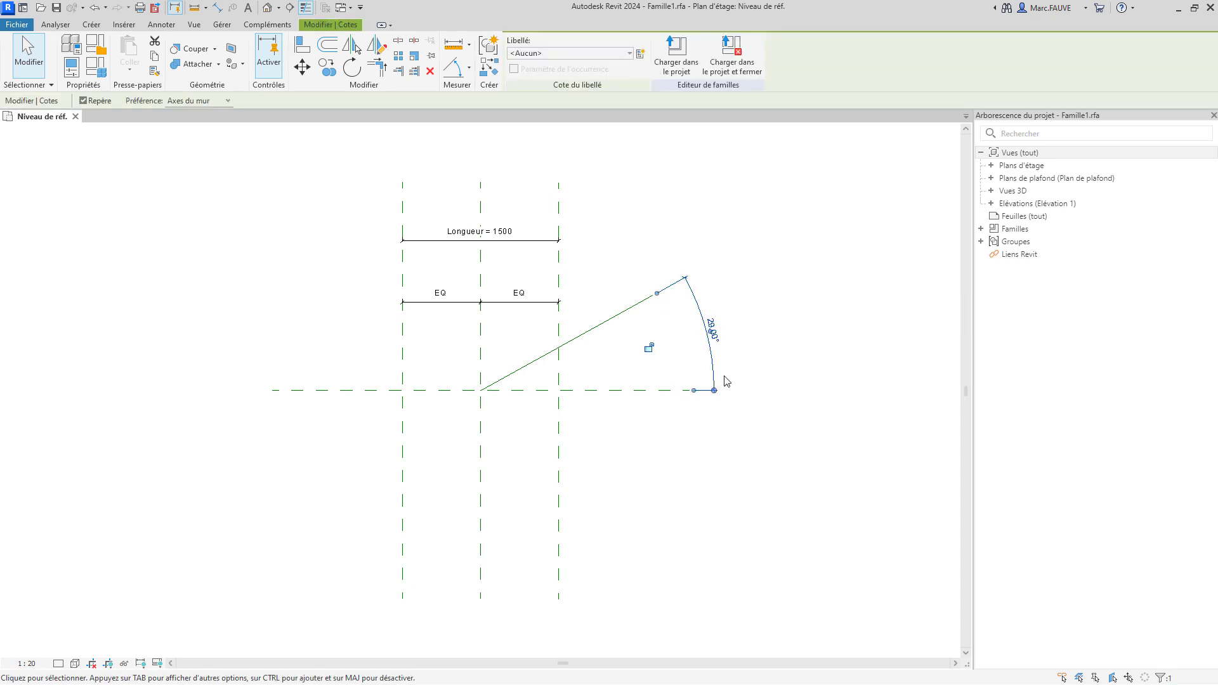
click(641, 56)
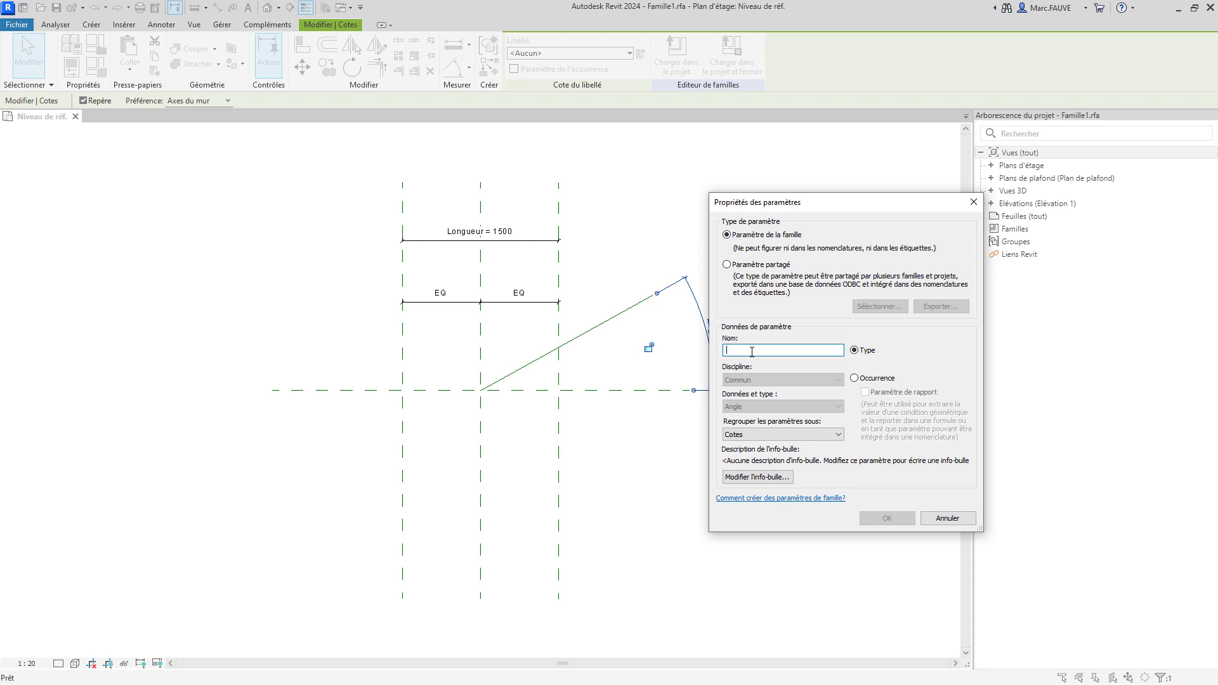
text(Angle)
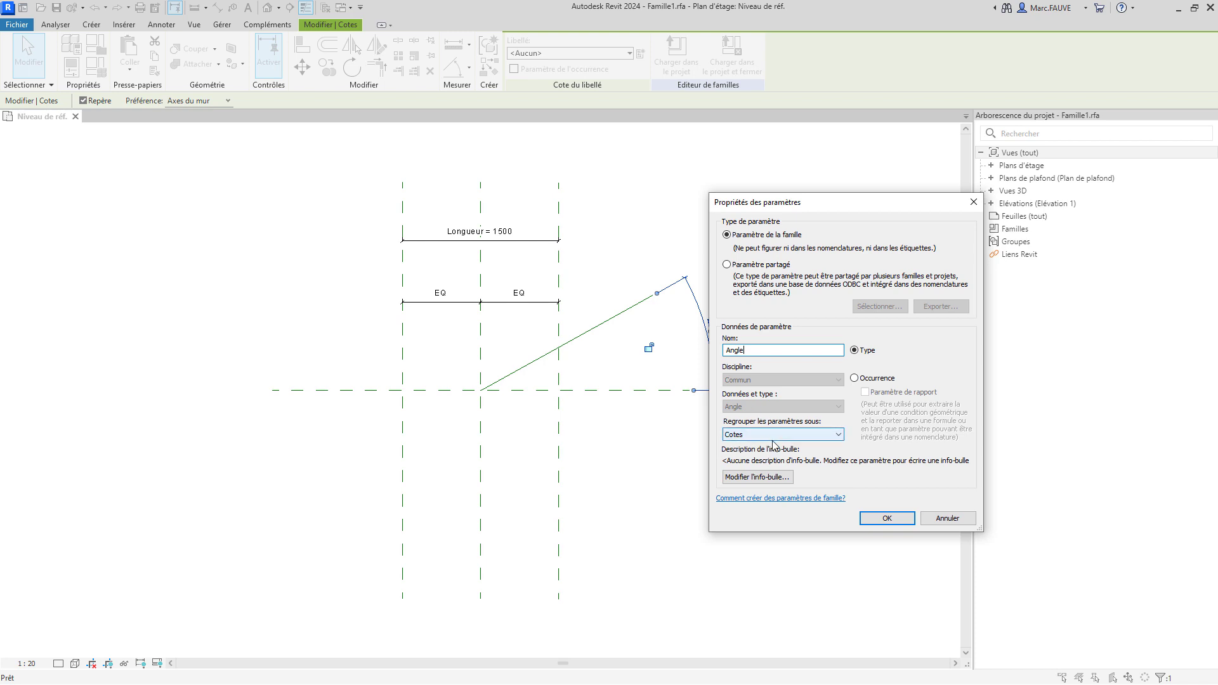
click(887, 519)
key(Escape)
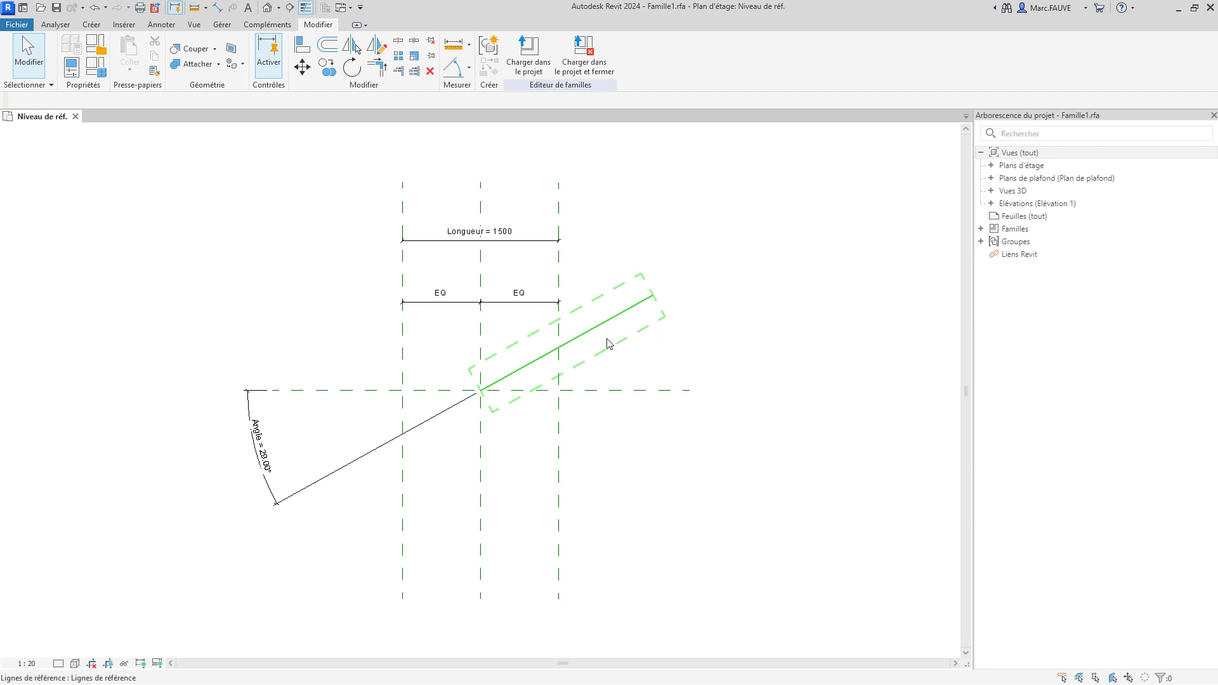
Import the updated Table1.CSV from the Tuto Revit folder into the family's lookup tables, replacing the existing Table1.
click(100, 74)
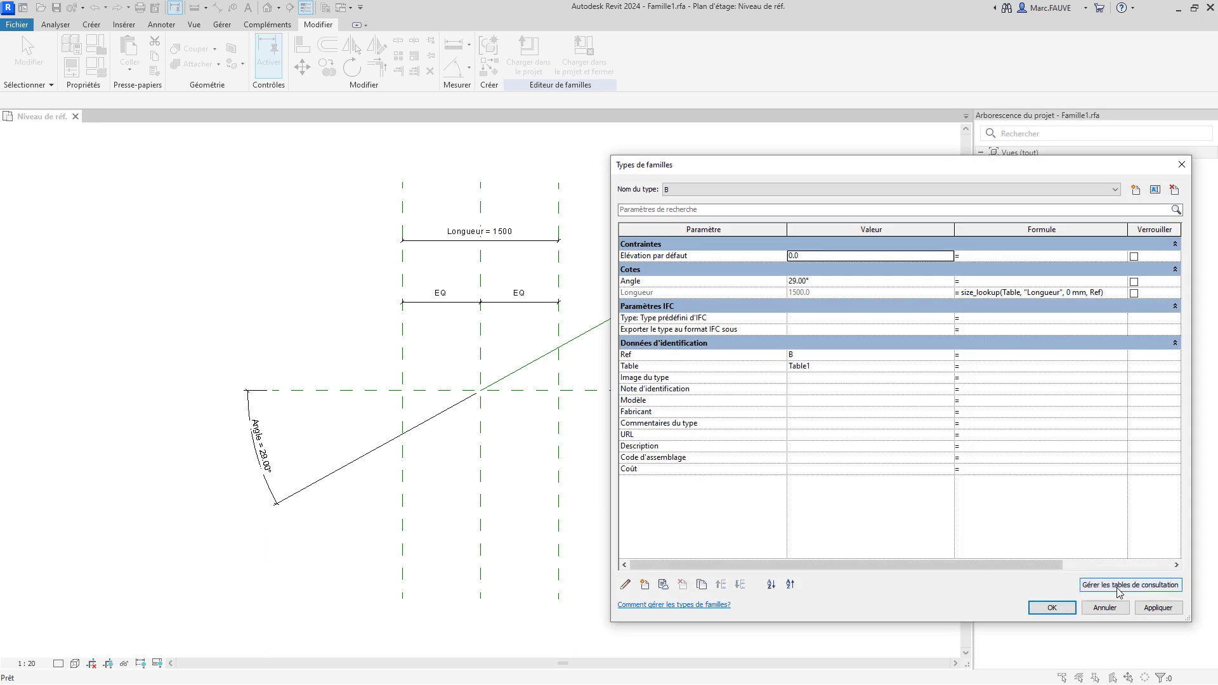
drag(921, 166, 680, 157)
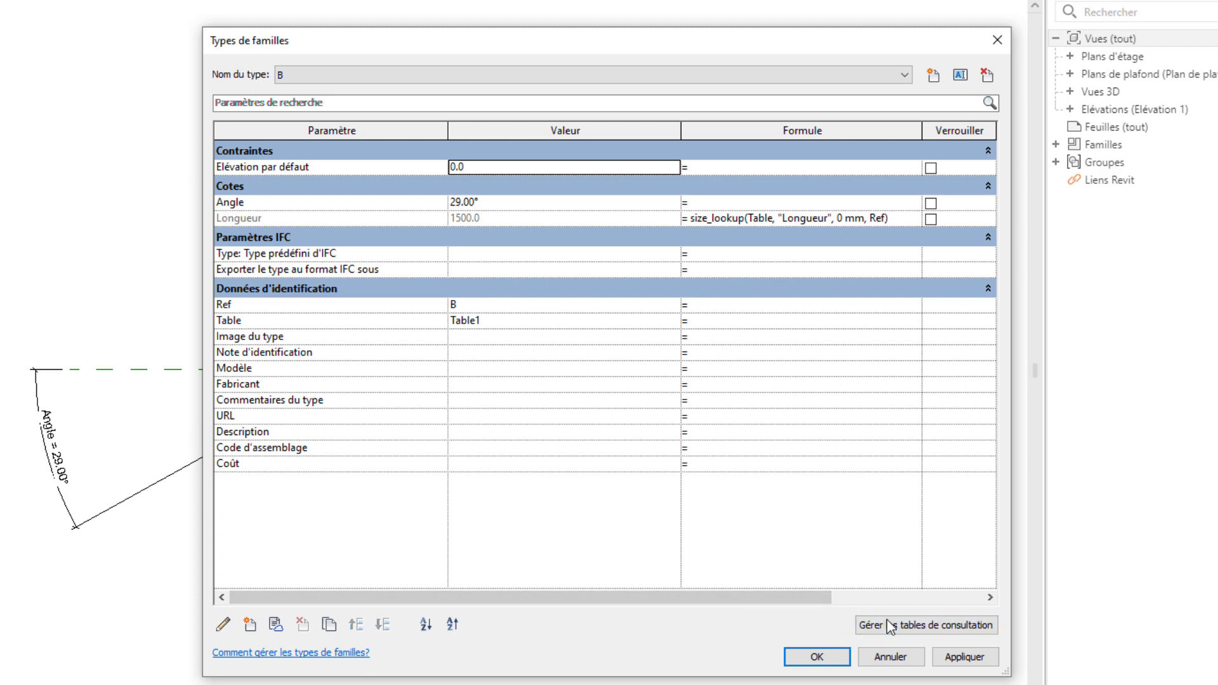
click(914, 631)
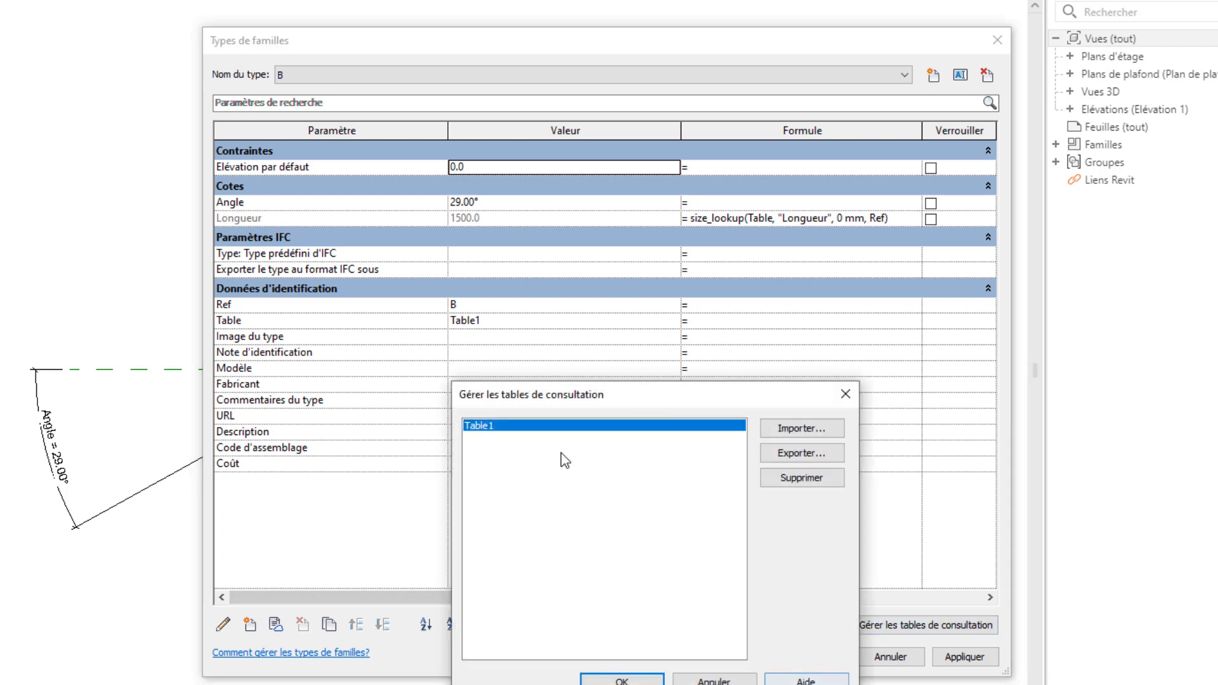
click(808, 428)
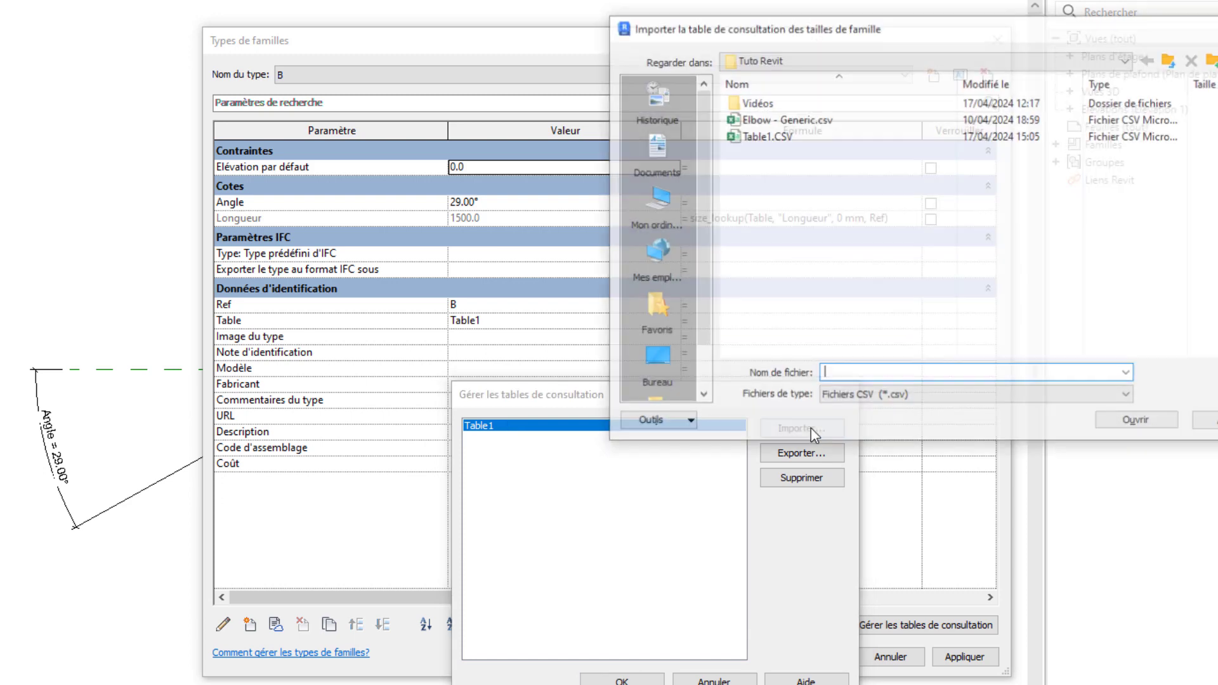
click(783, 137)
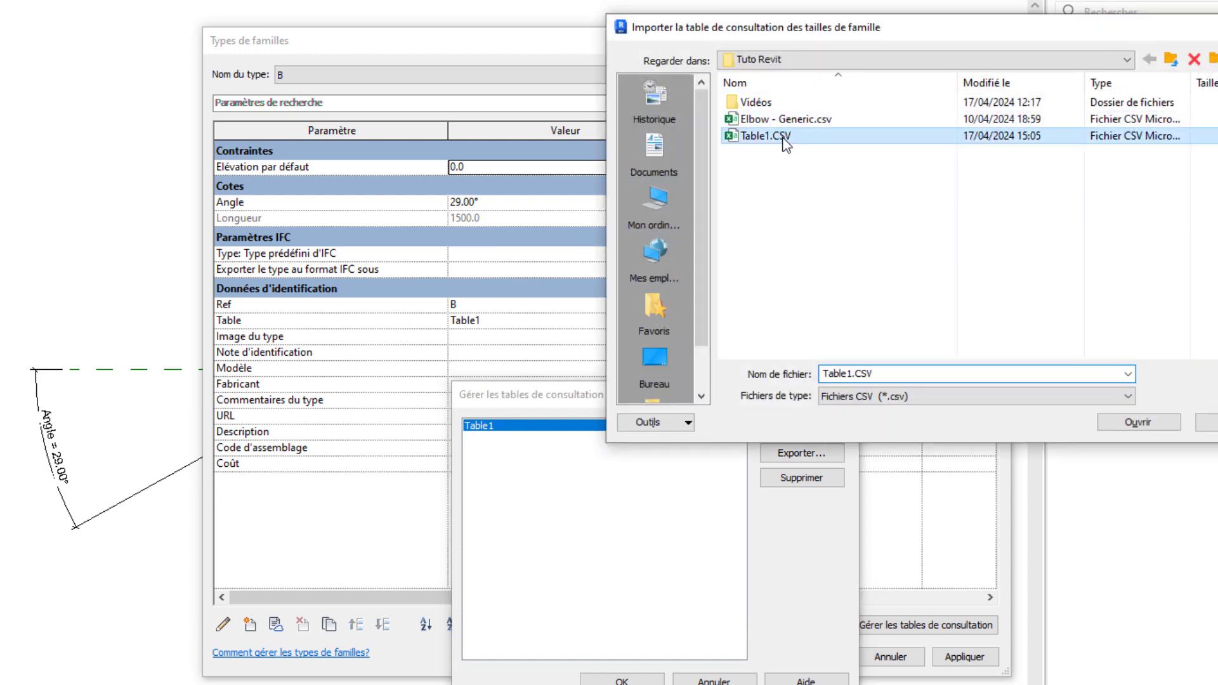
click(1133, 424)
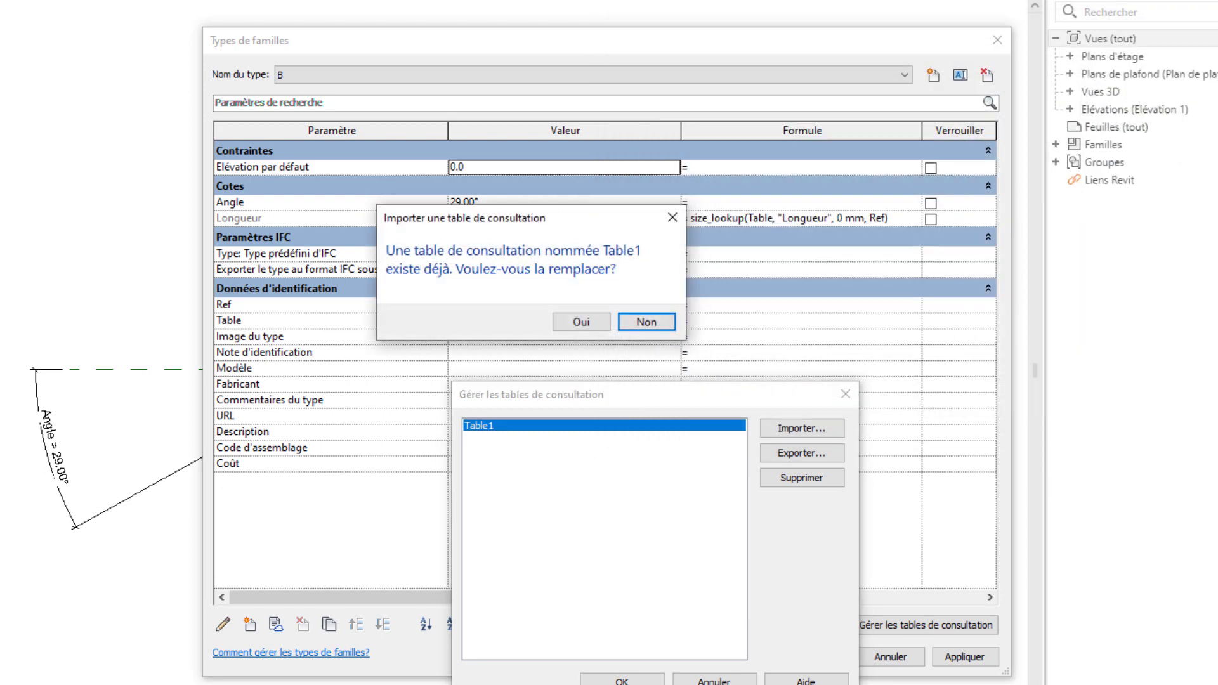
click(593, 325)
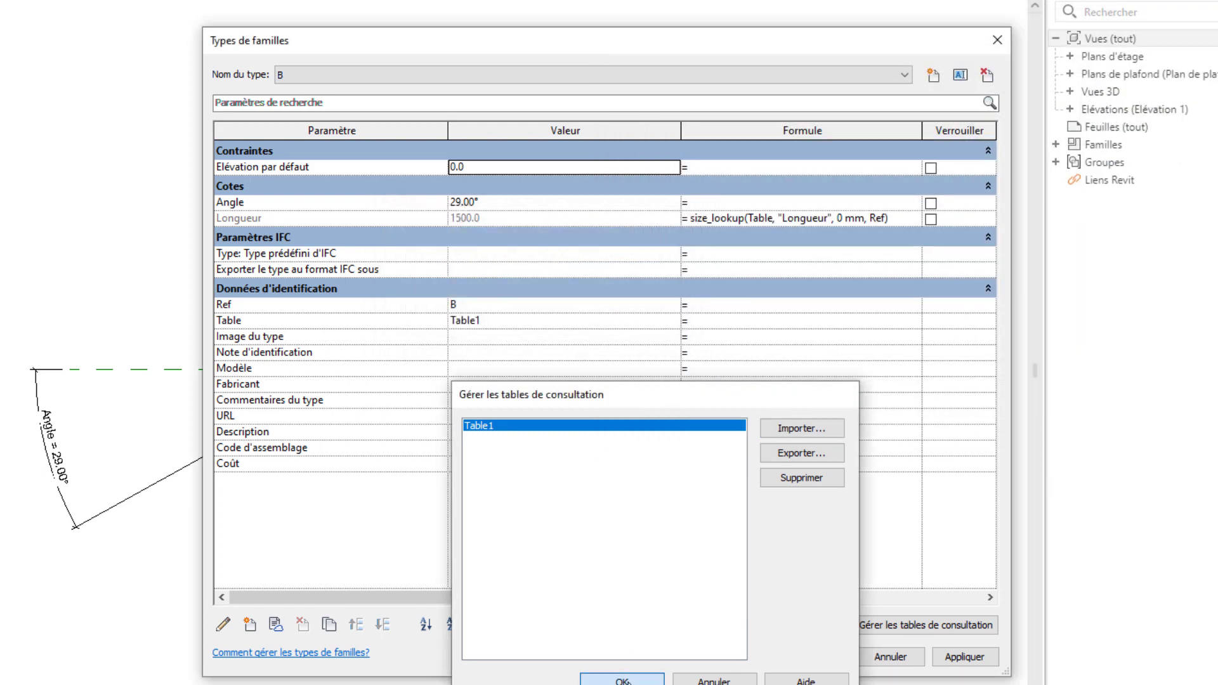
click(622, 679)
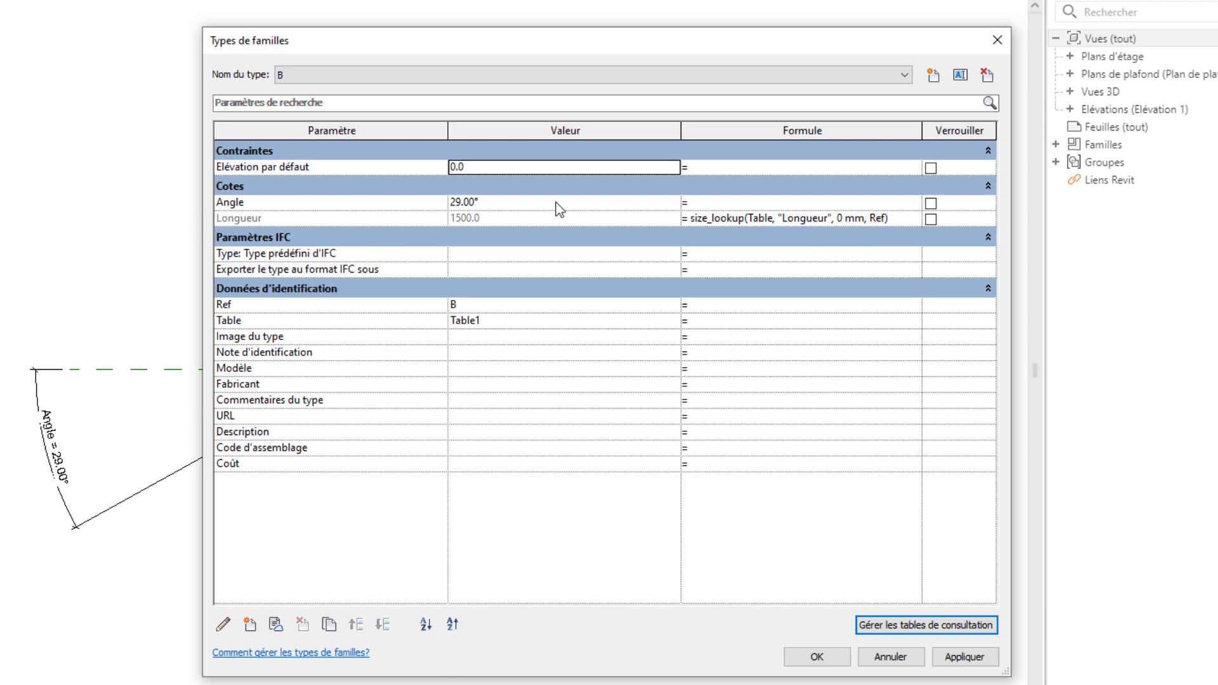
Copy the Longueur formula into the Angle parameter's formula and change its lookup column name to "Angle".
click(897, 218)
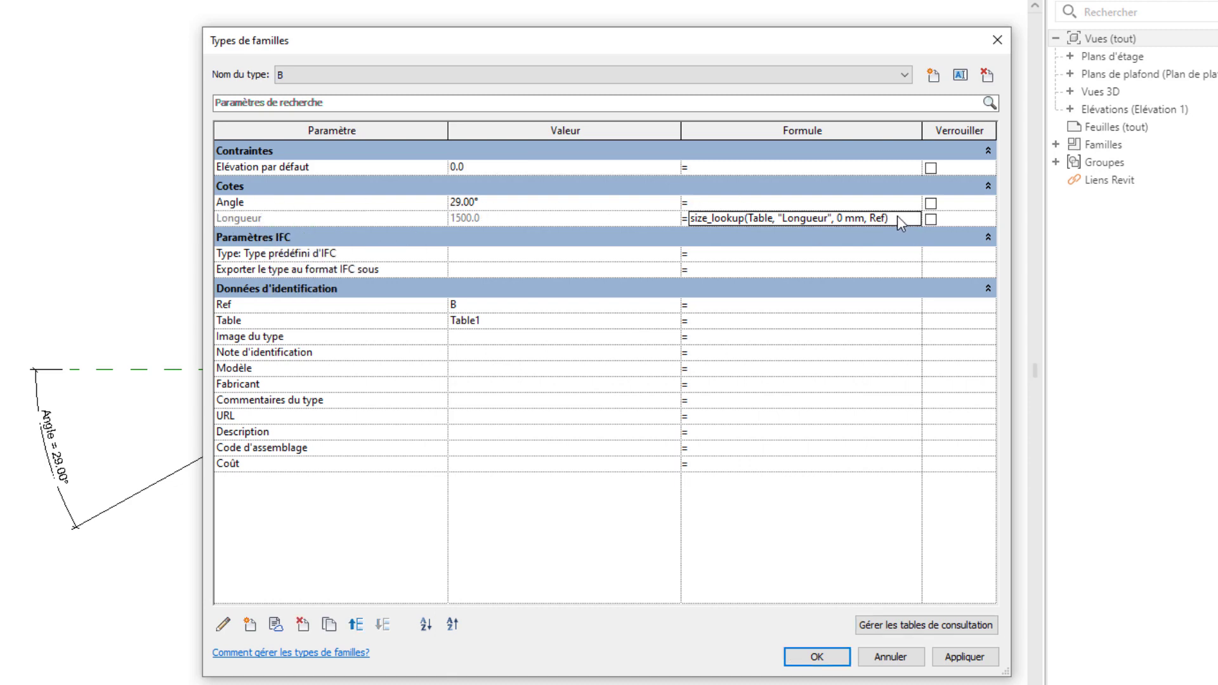
drag(891, 217, 677, 219)
key(ctrl+c)
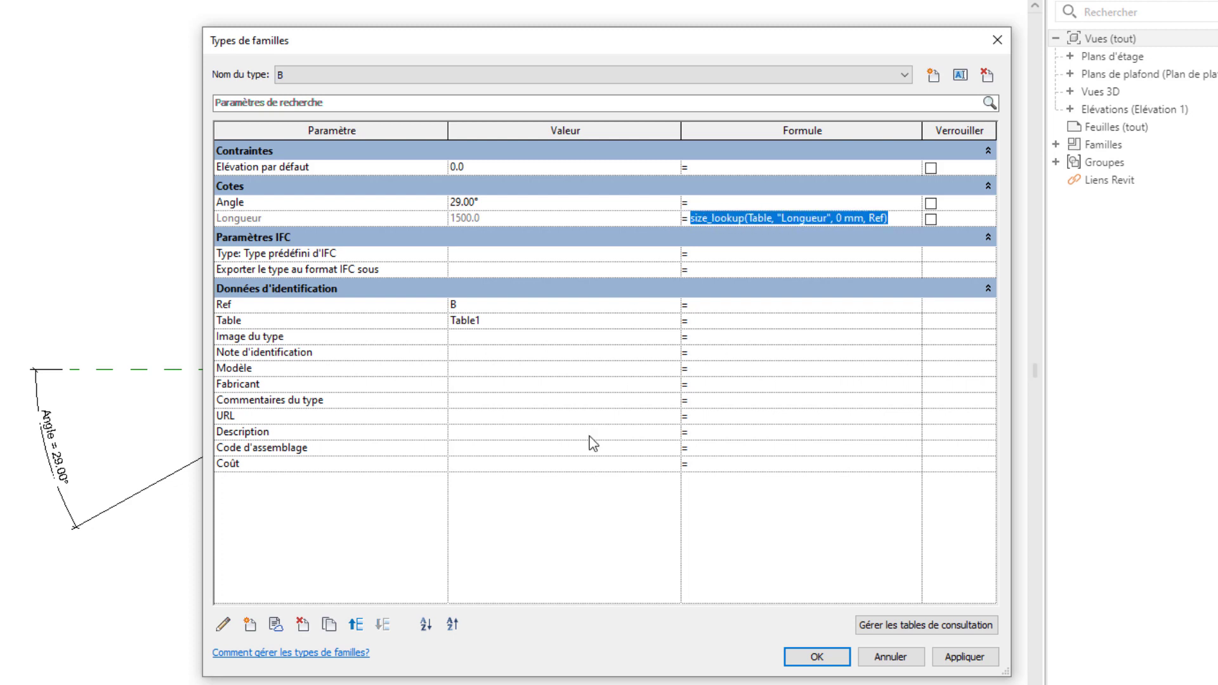
click(705, 204)
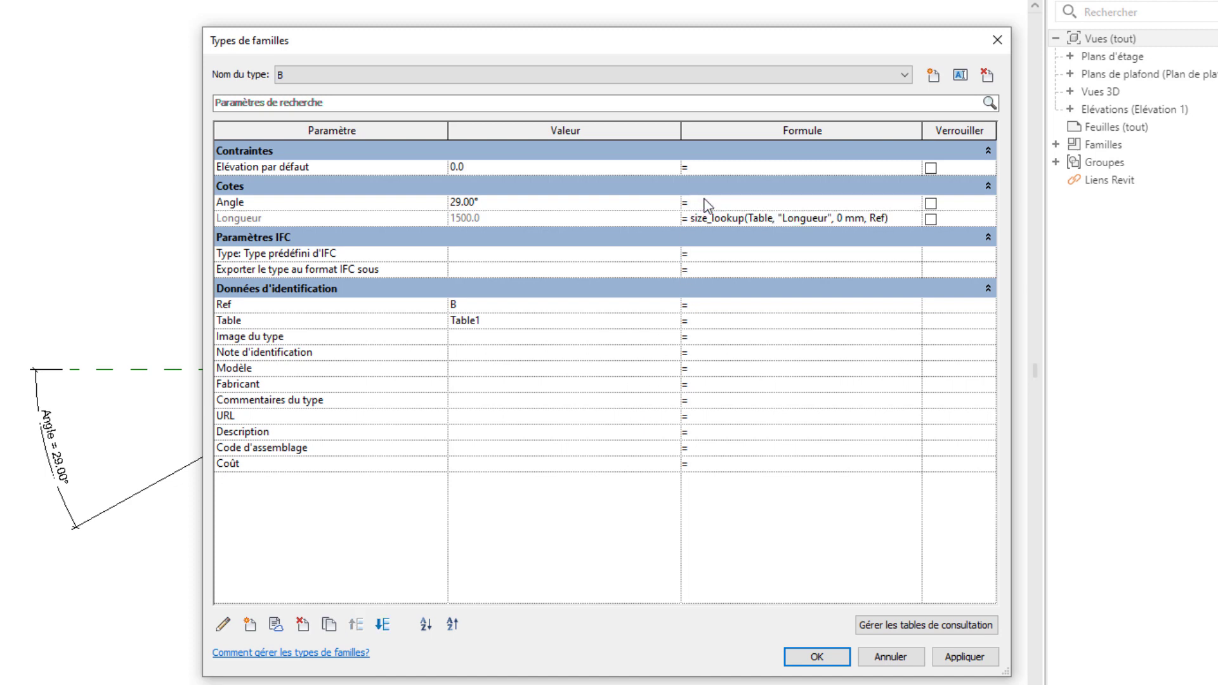
key(ctrl+v)
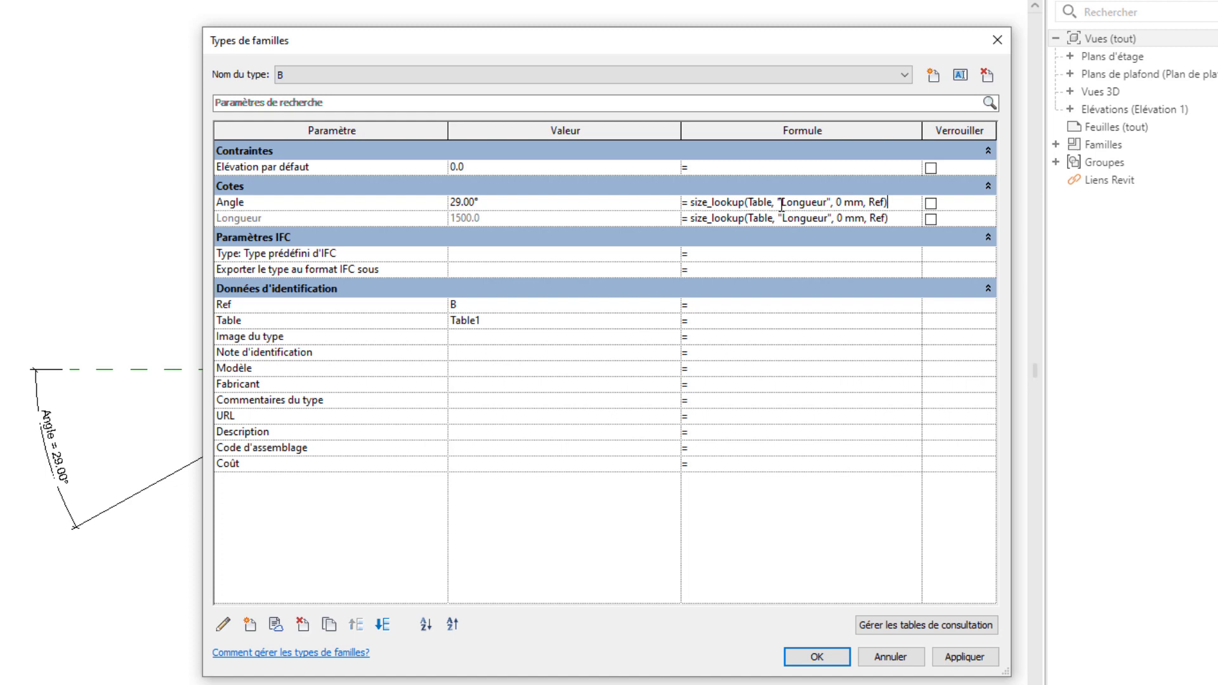
drag(782, 202, 827, 207)
text(An)
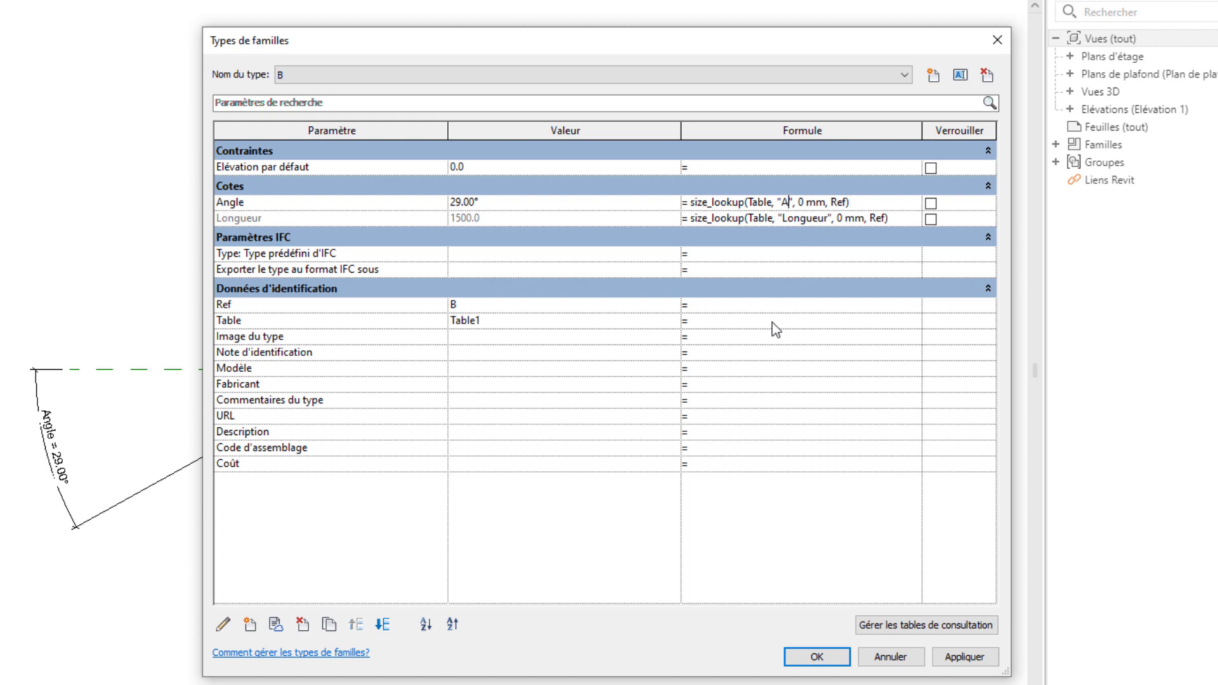
text(gle)
Replace the mm unit with ° in the Angle formula, giving size_lookup(Table, "Angle", 0°, Ref), and apply it.
drag(824, 203, 846, 203)
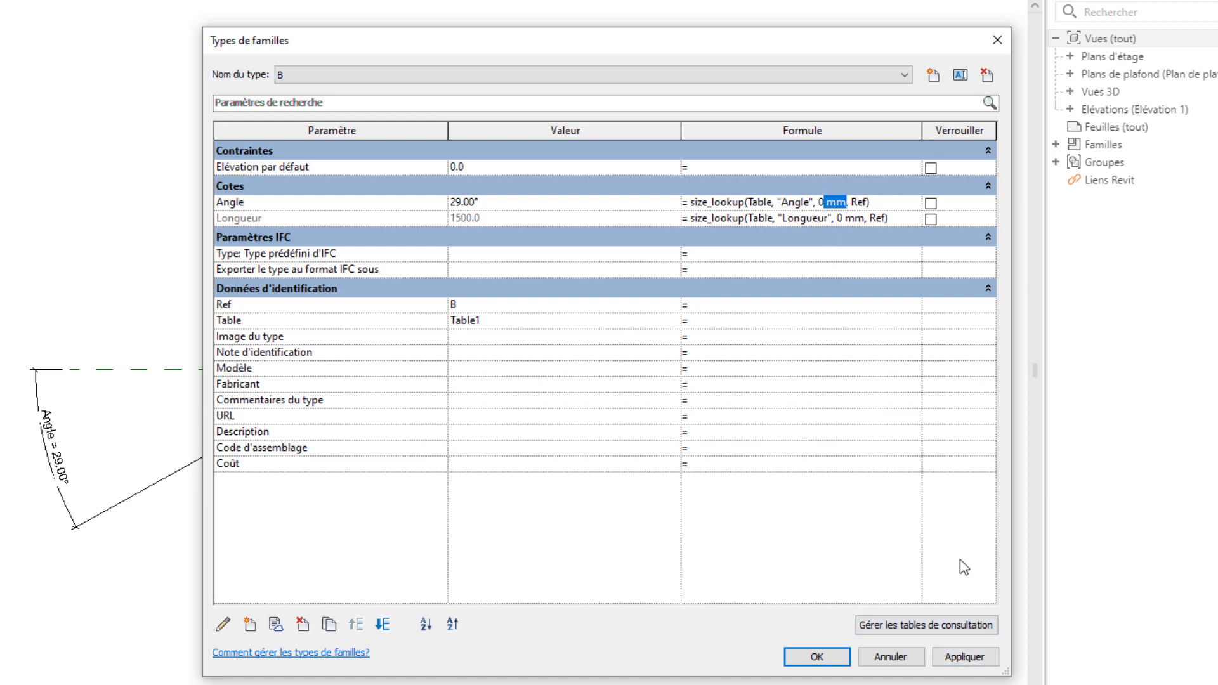
click(964, 660)
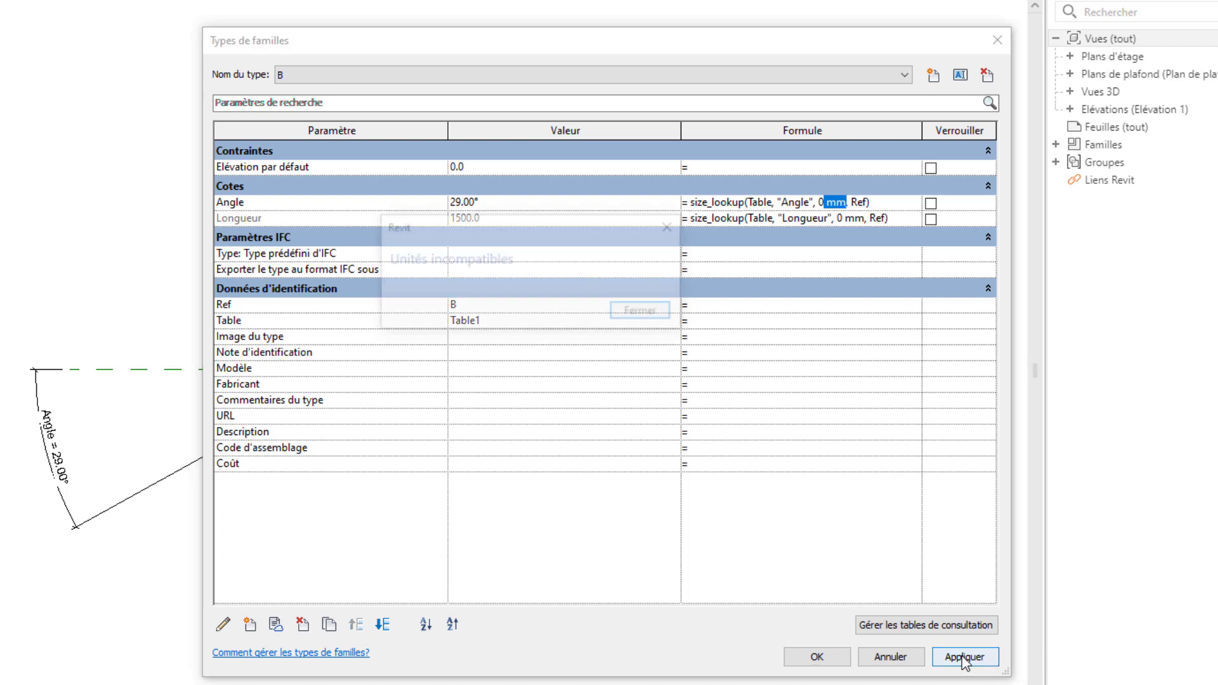
click(644, 313)
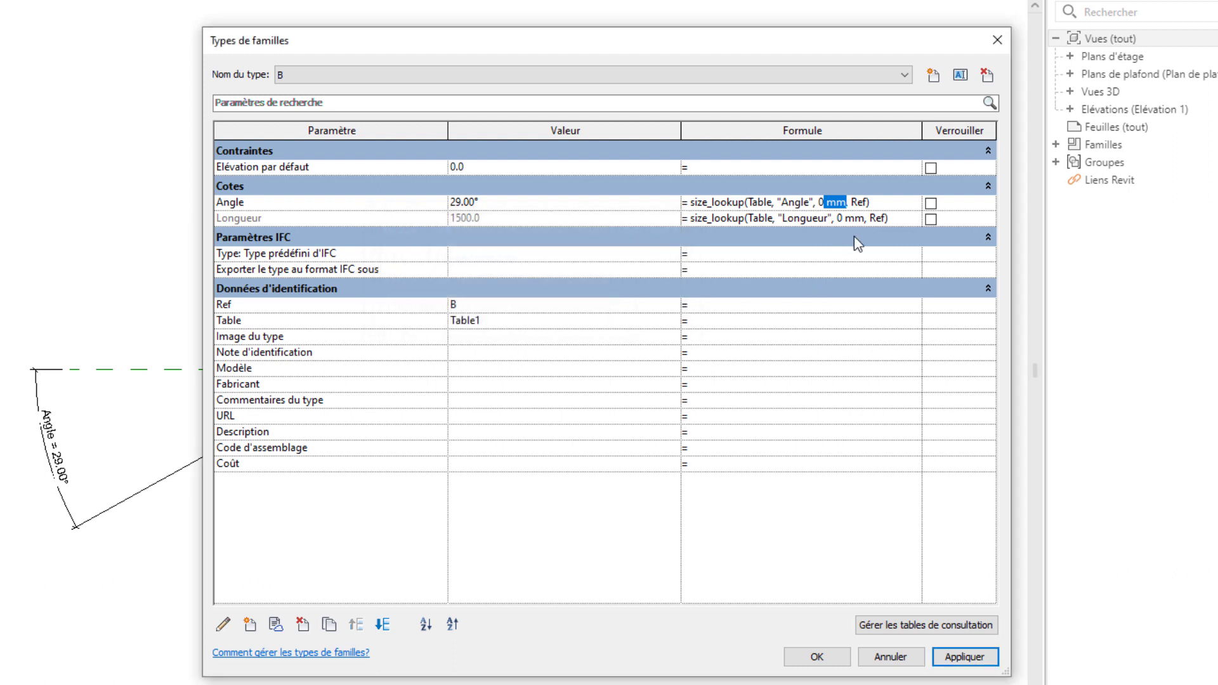
key(Delete)
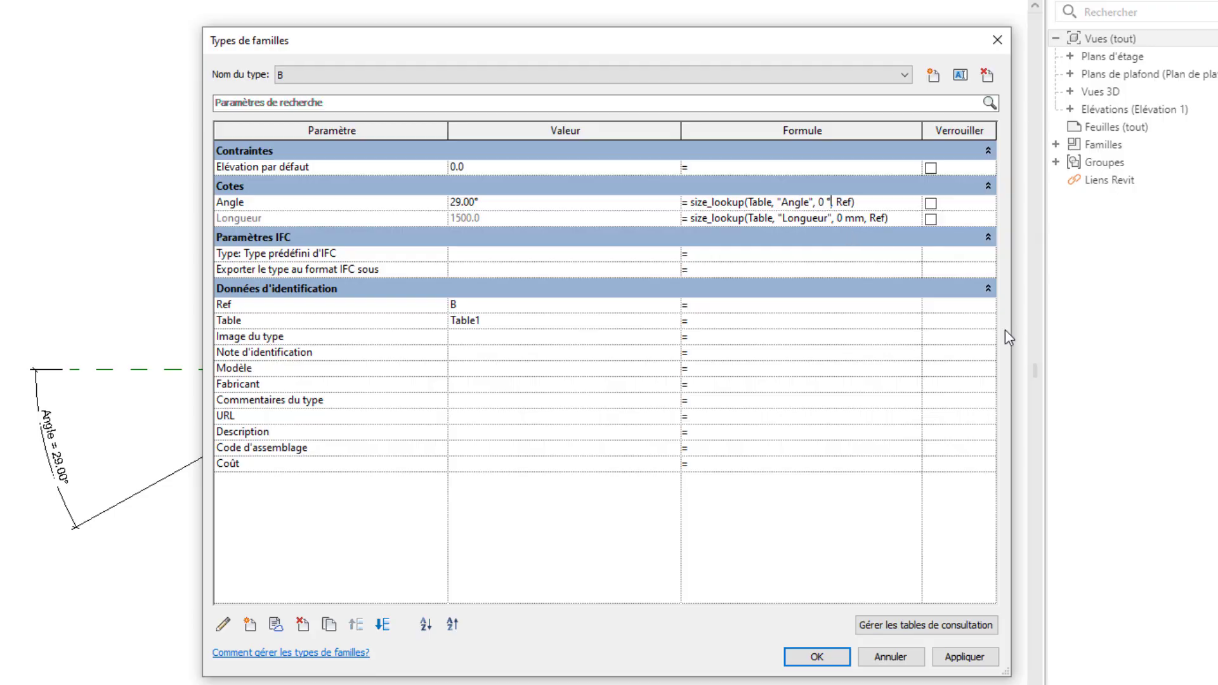
text(°)
click(967, 657)
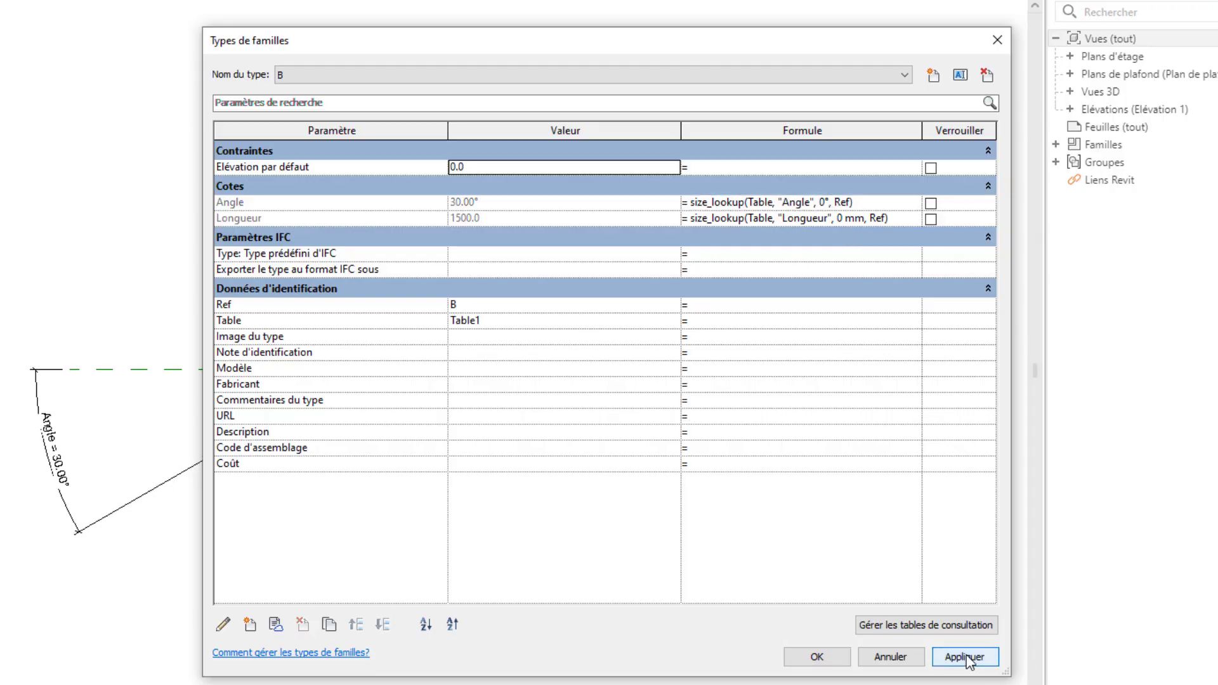
Set the Ref parameter to A, apply it, and move the family types dialog aside to reveal the drawing.
click(389, 303)
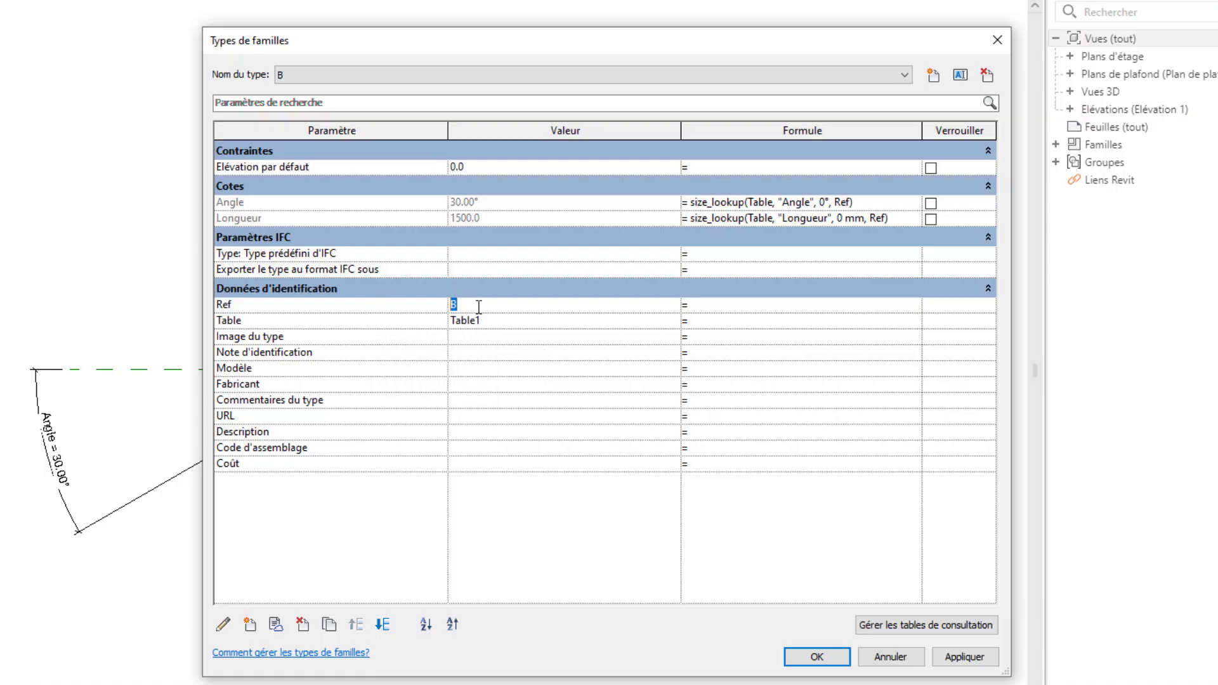
text(A)
click(955, 660)
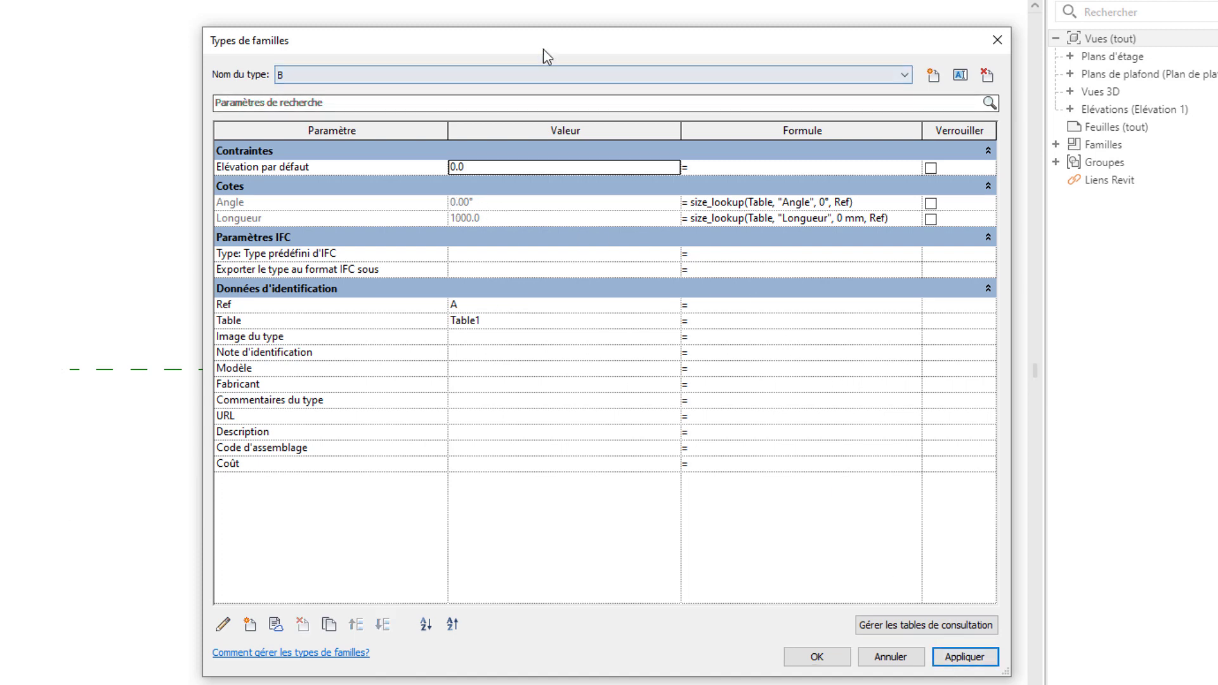
drag(550, 29, 1127, 193)
drag(657, 190, 977, 139)
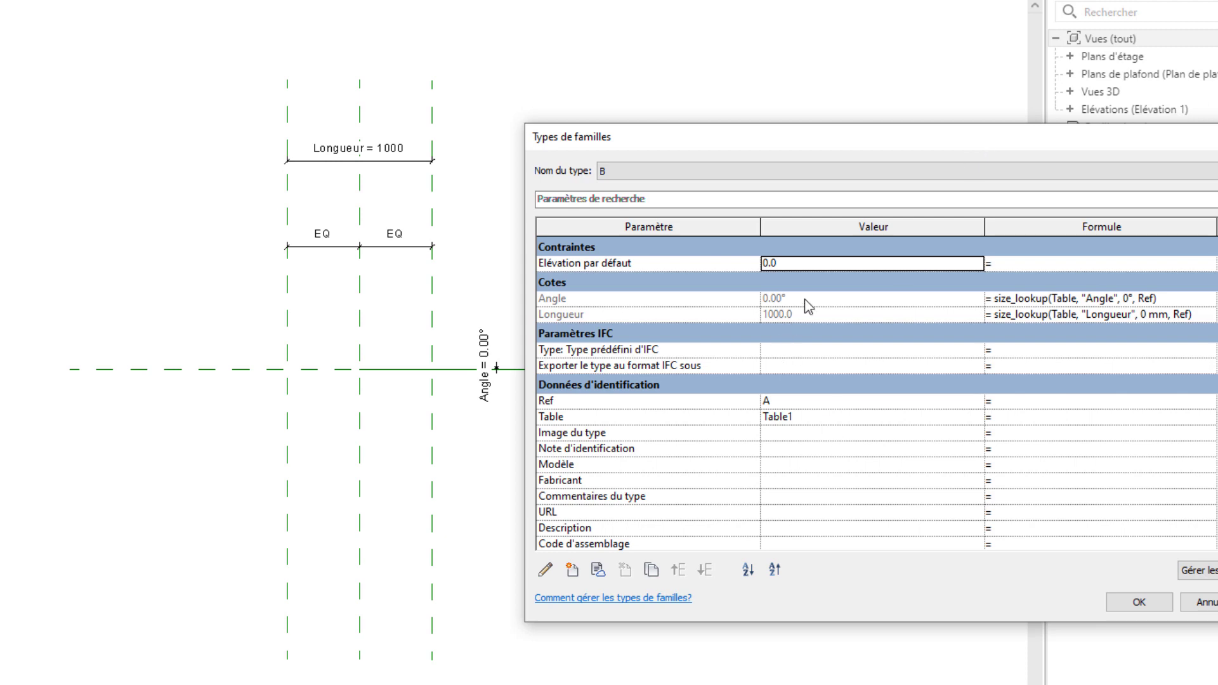
Test the lookup by setting the Ref parameter to B, C and D in turn, applying each value.
click(796, 401)
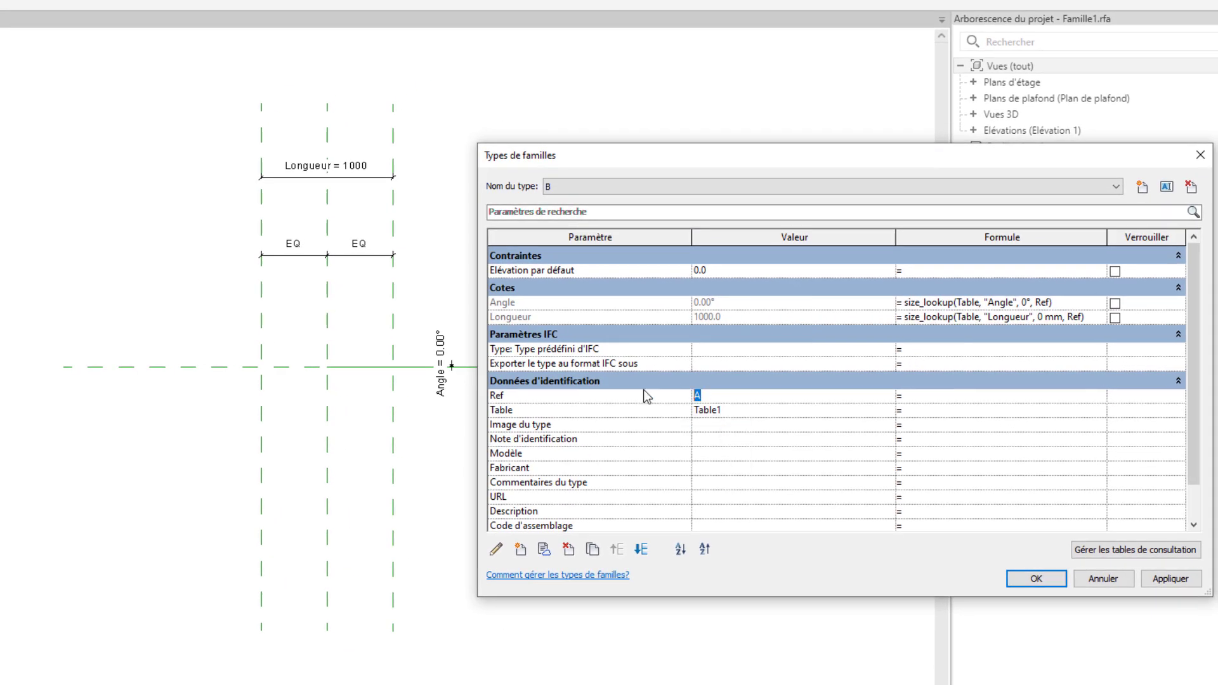
text(B)
click(1166, 589)
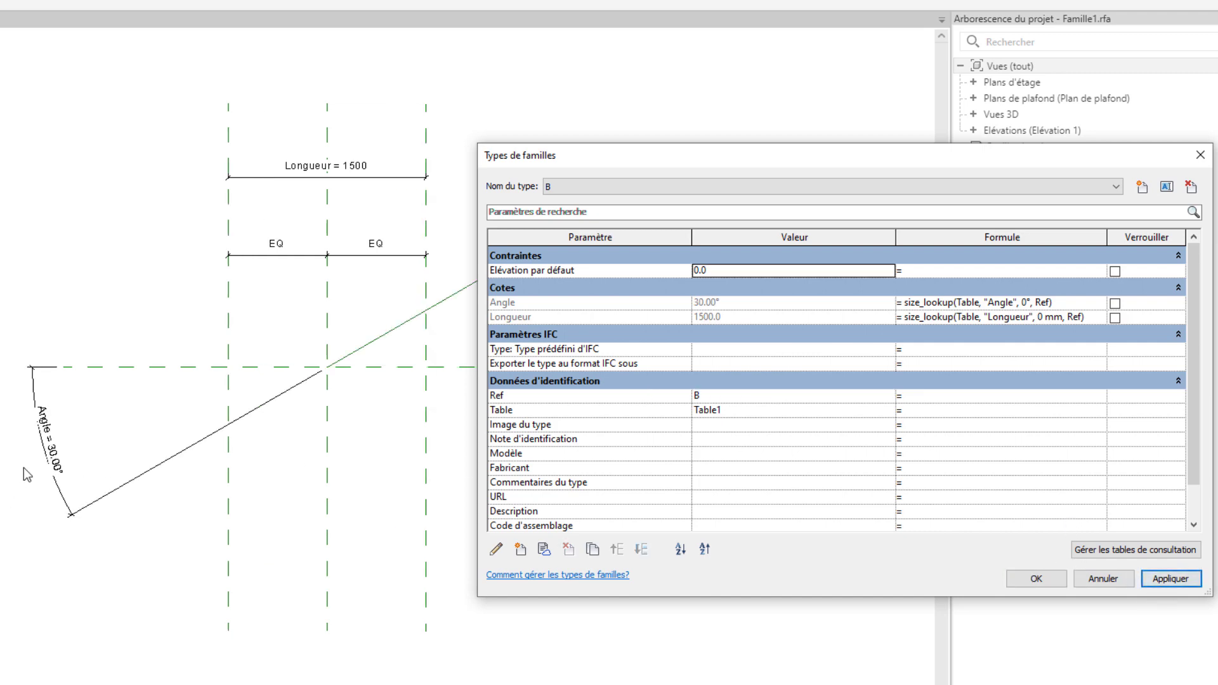
click(726, 396)
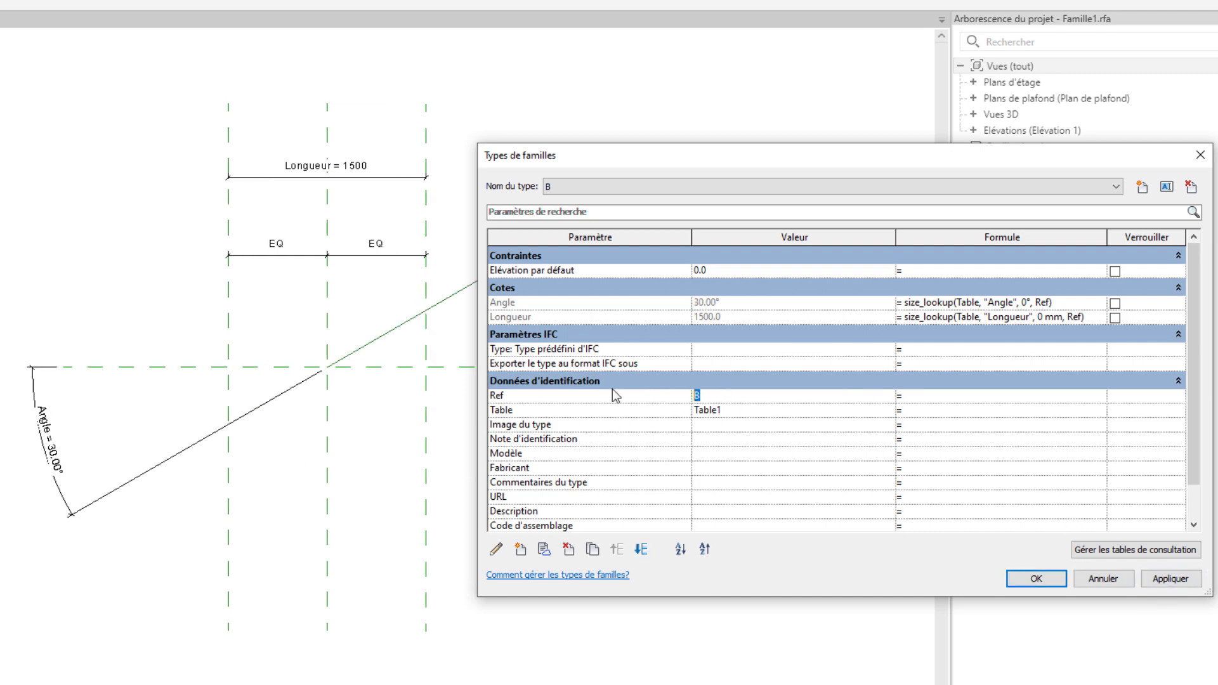
text(C)
click(1167, 580)
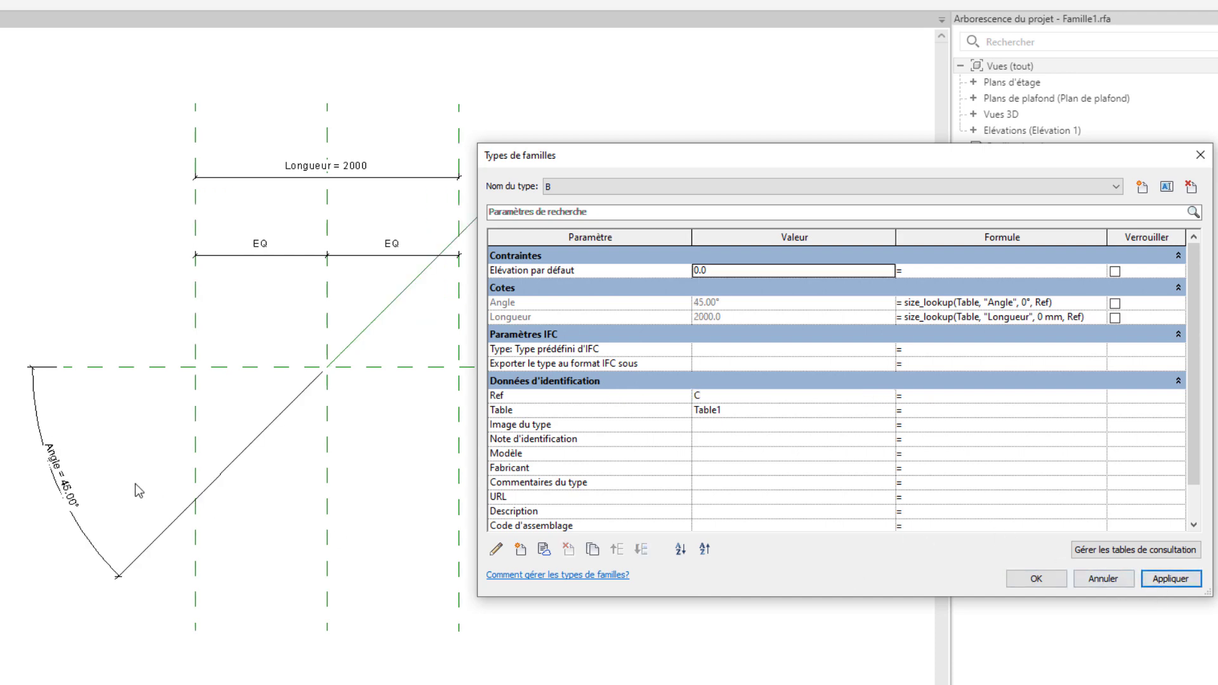
click(729, 397)
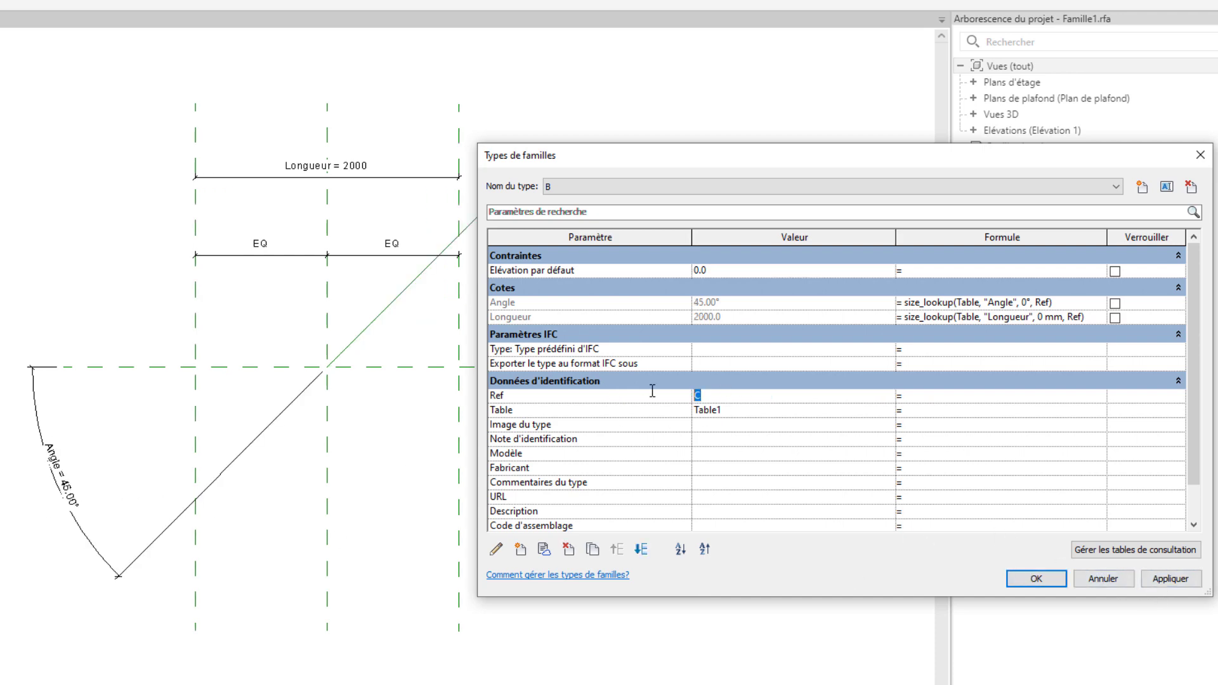
text(D)
click(1170, 585)
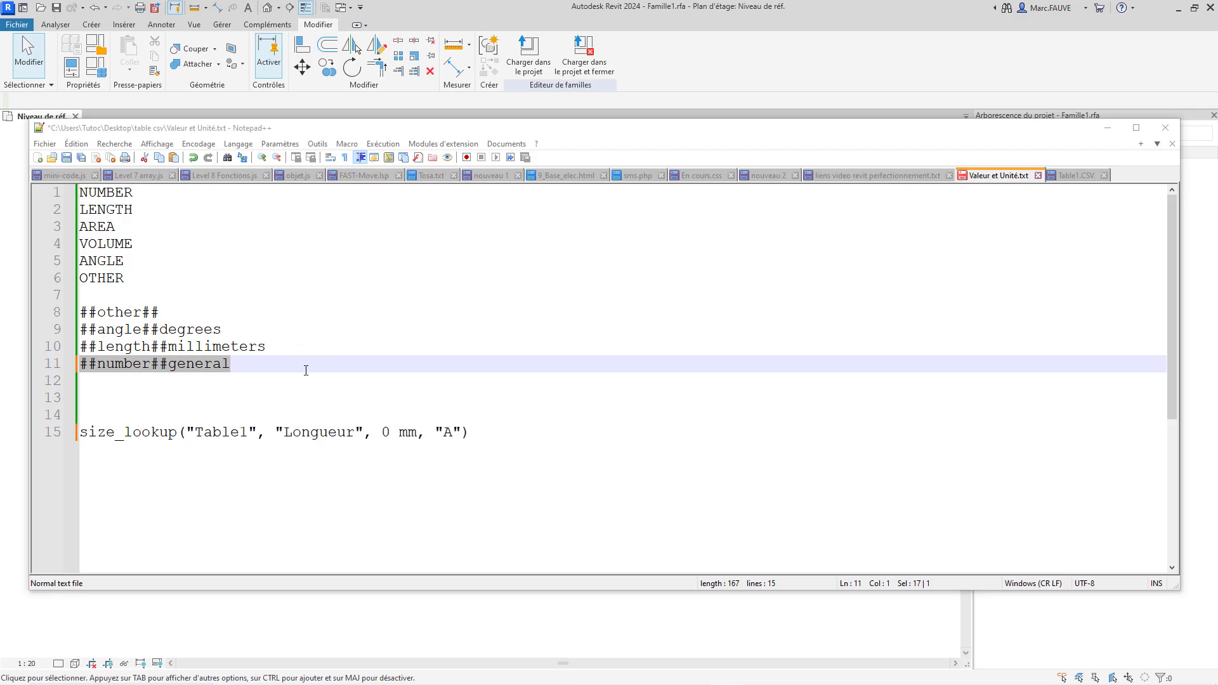
Switch to Notepad++, copy ##number##general from Valeur et Unité.txt and append it to the header line of Table1.CSV.
click(305, 364)
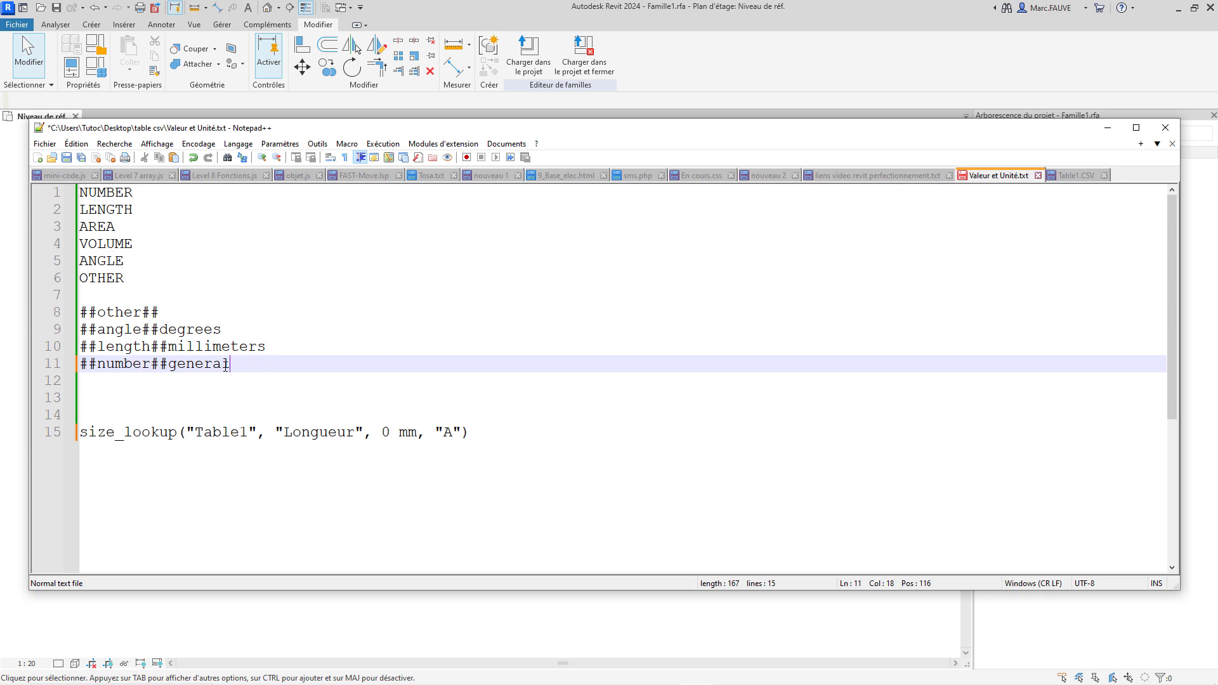
drag(227, 364, 64, 368)
drag(168, 364, 57, 368)
key(ctrl+c)
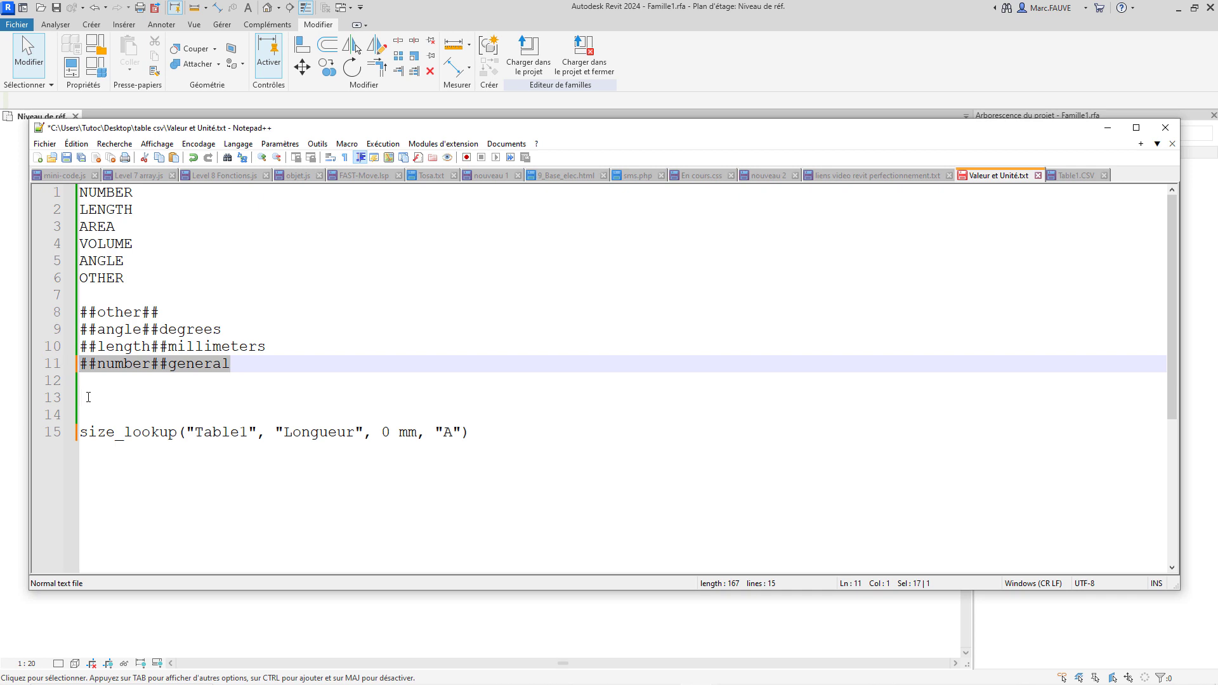
click(1072, 177)
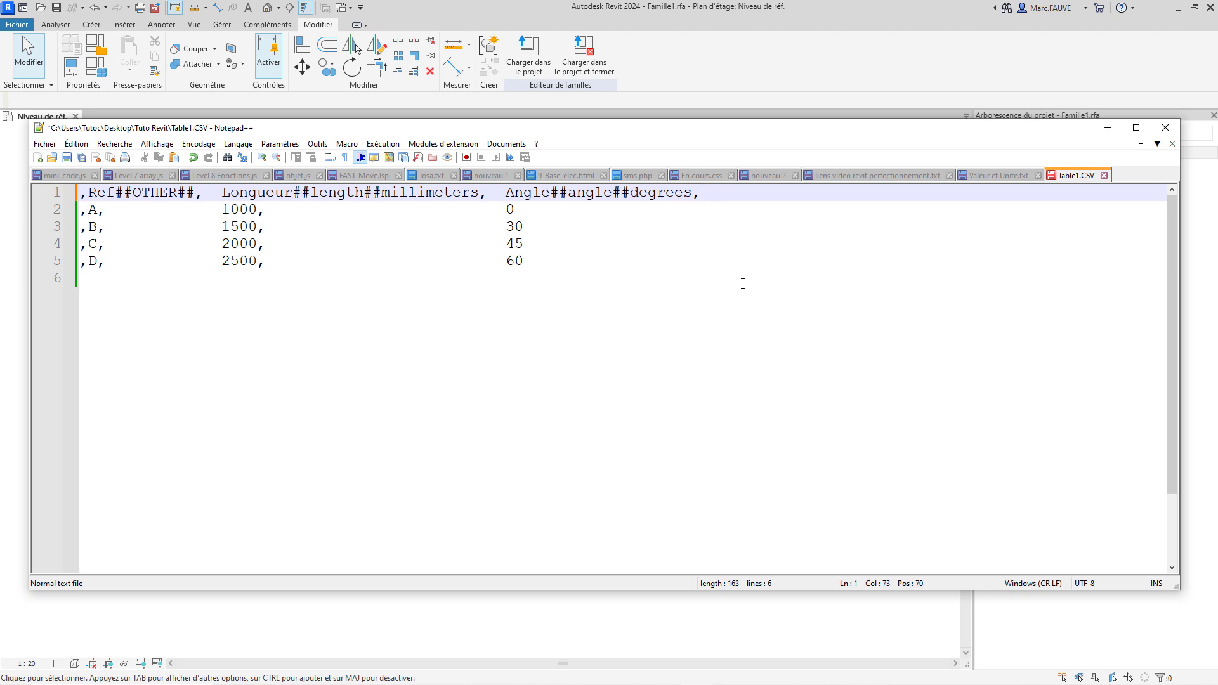
key(ctrl+v)
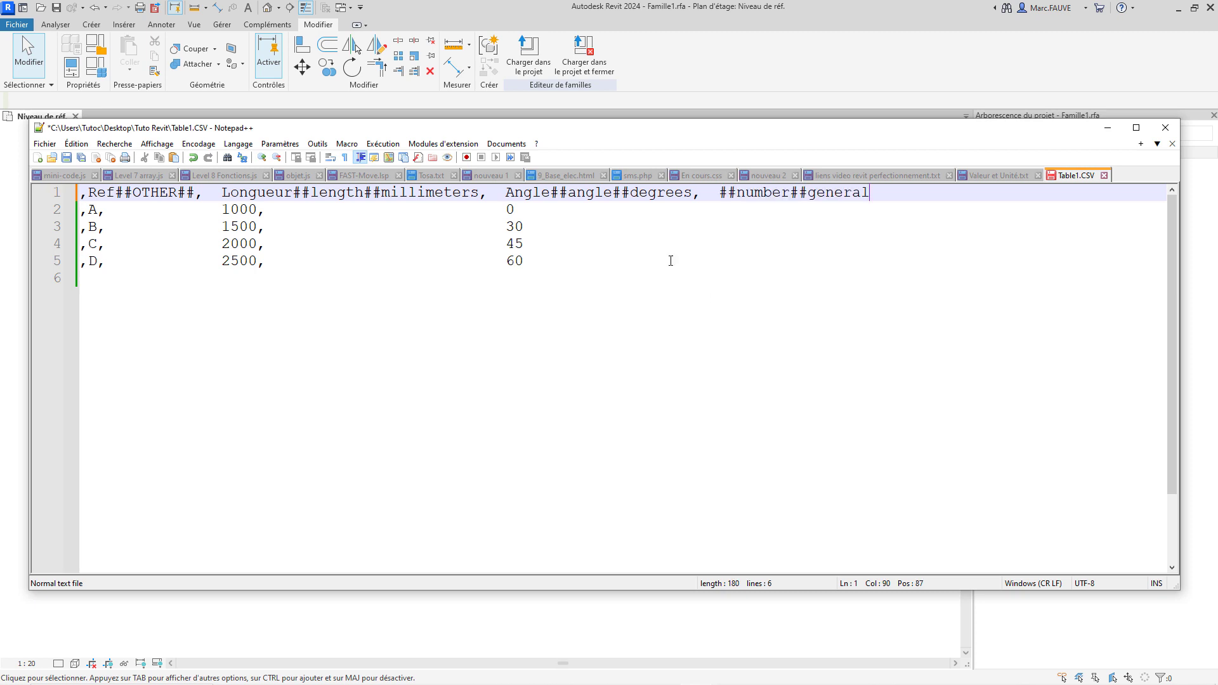
Add comma-separated values 2, 3, 4 and 5 to rows A, B, C and D, aligned under the number column.
click(564, 210)
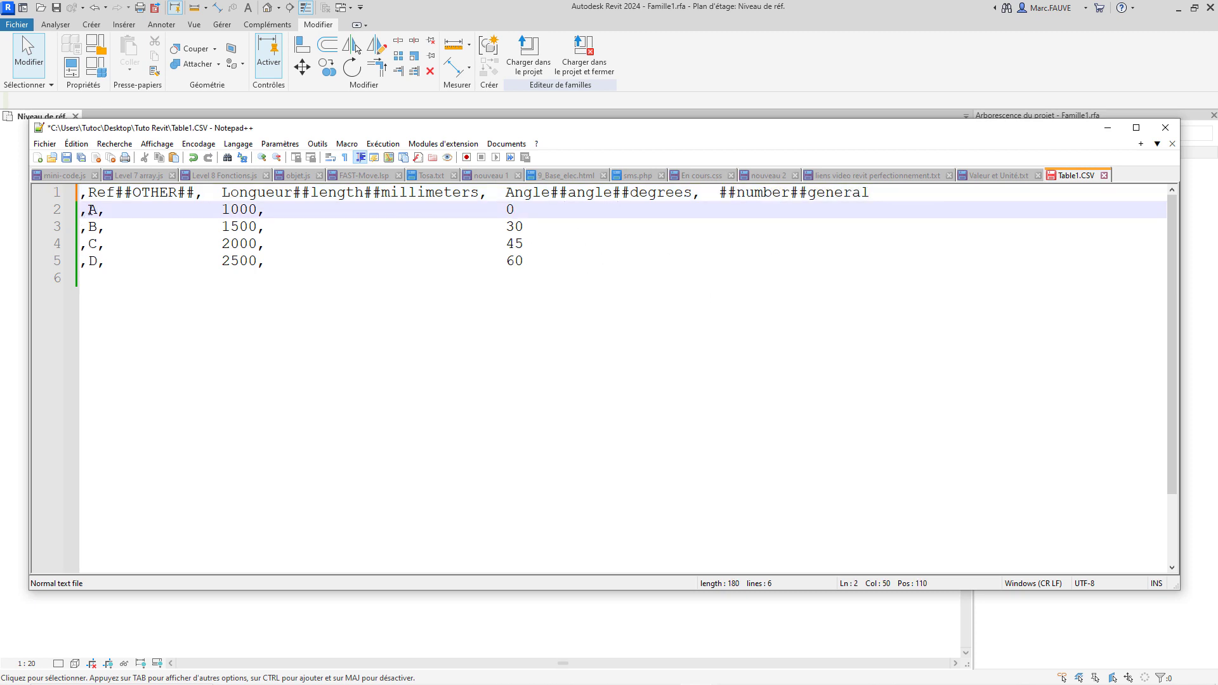
drag(92, 210, 114, 212)
click(183, 215)
click(554, 212)
text(,2)
click(541, 239)
click(534, 223)
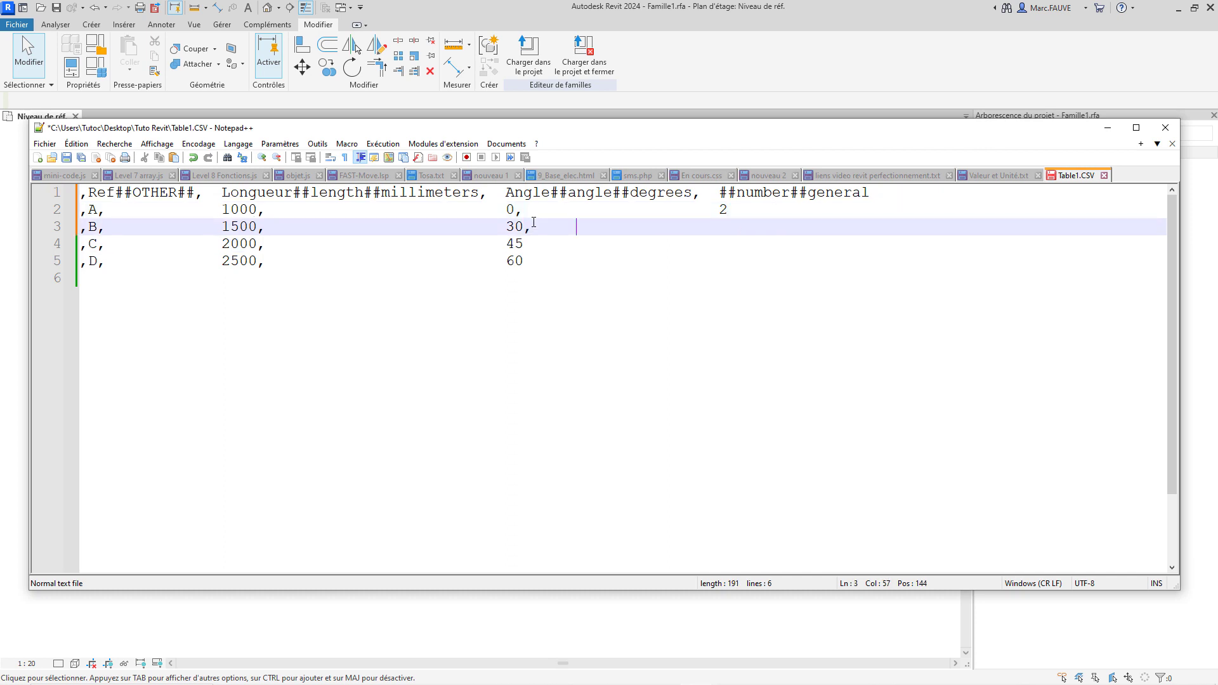
text(,						3)
click(533, 245)
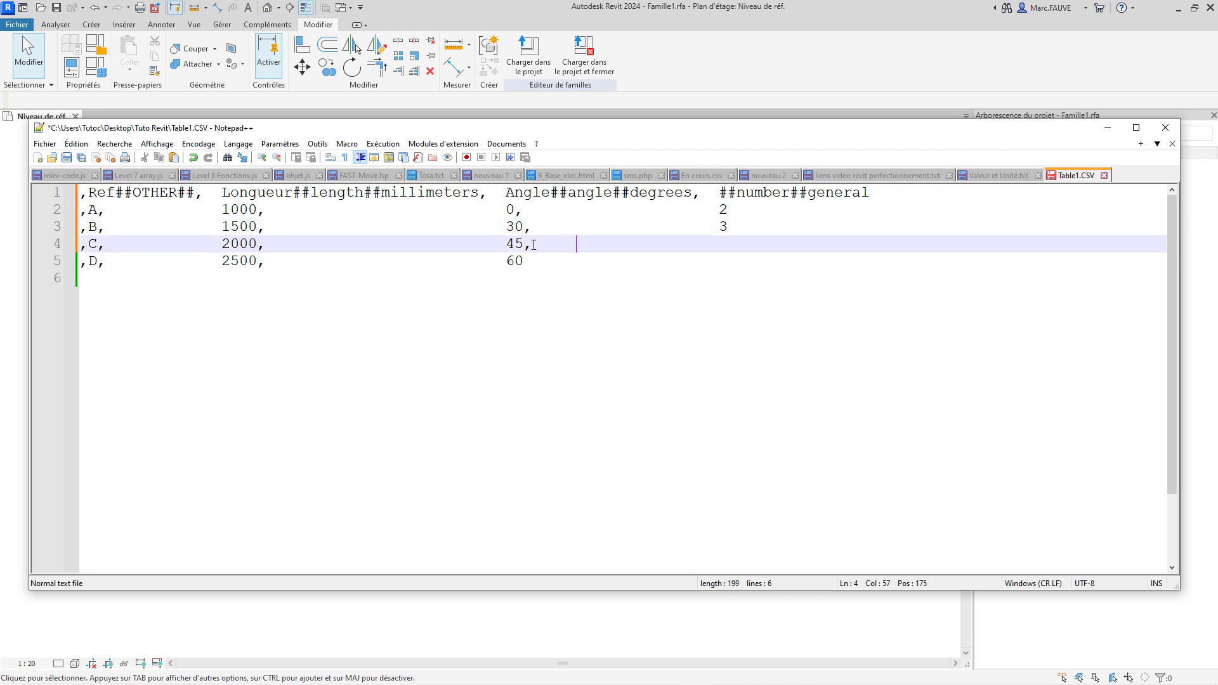
text(,						4)
click(537, 257)
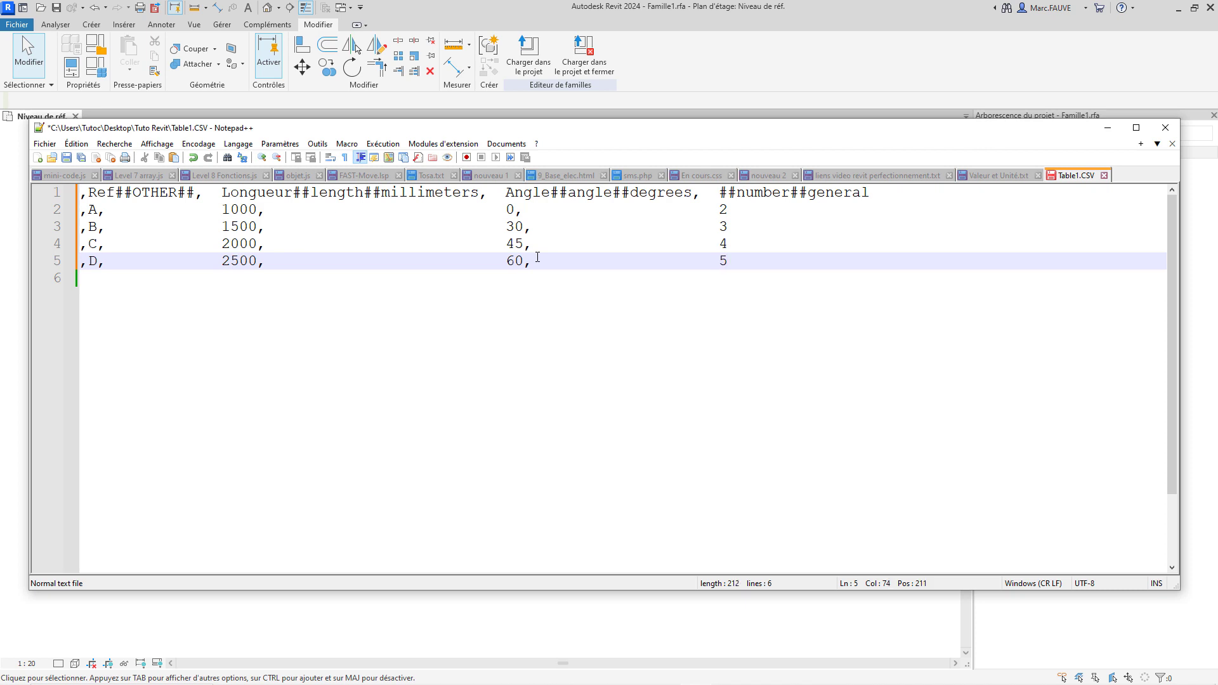
Save Table1.CSV and switch back to Revit.
key(ctrl+s)
click(774, 626)
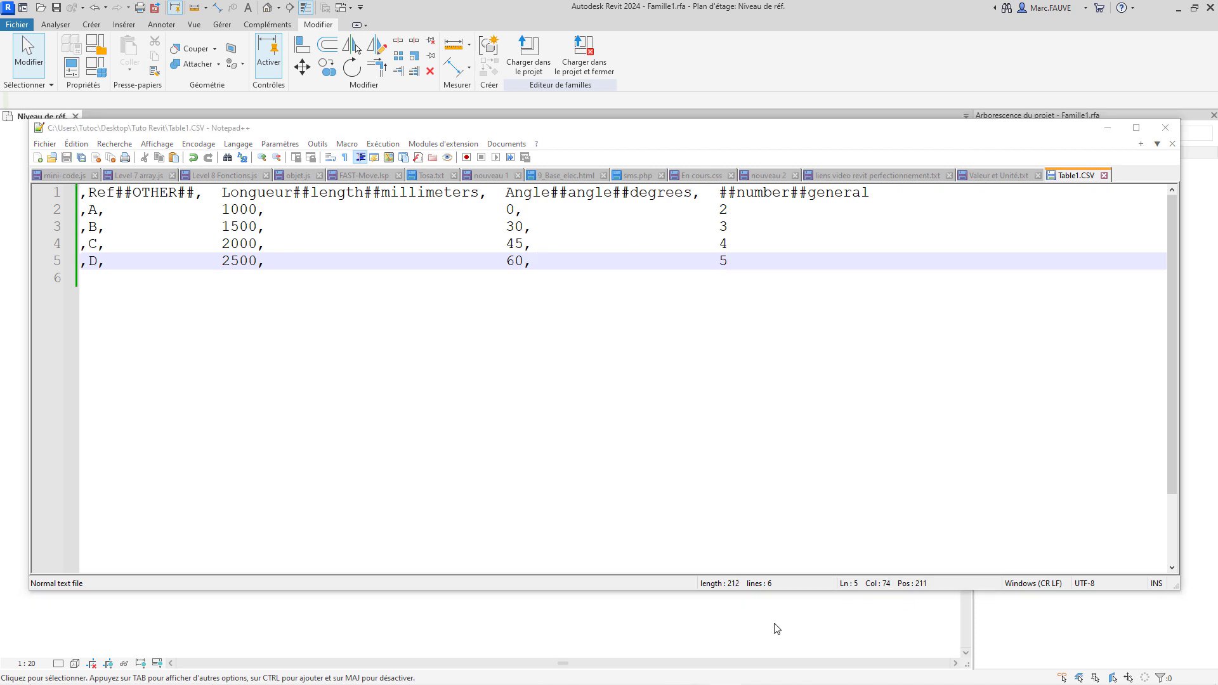
click(741, 611)
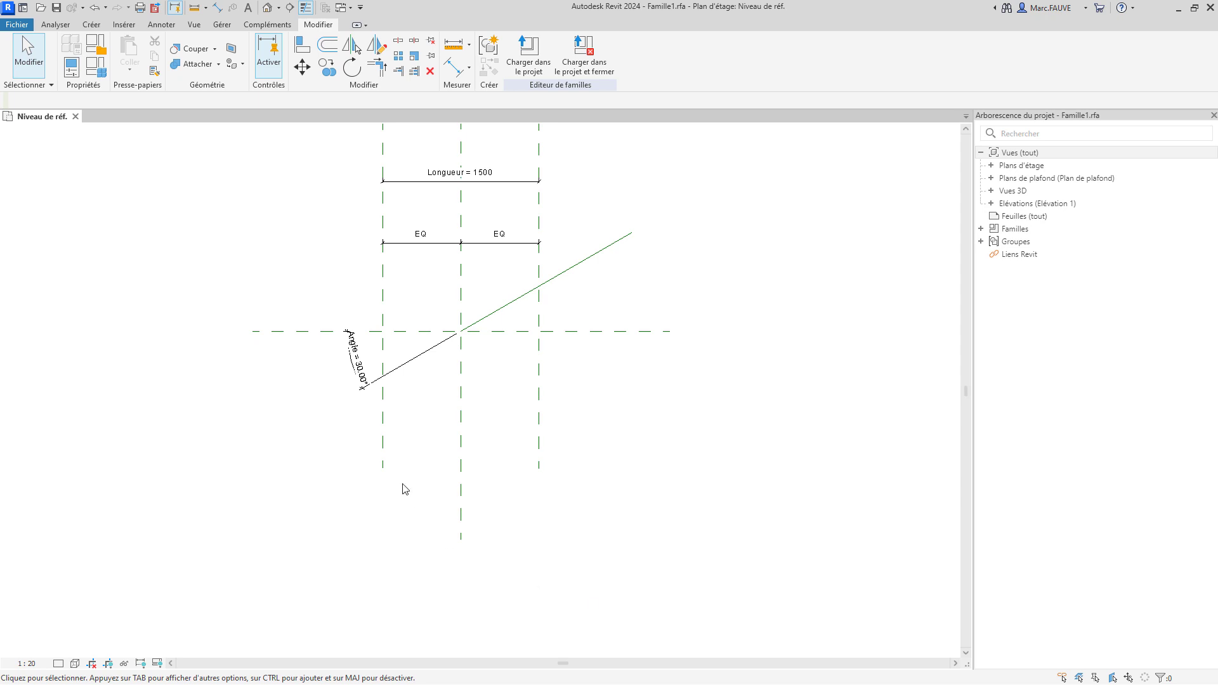
click(386, 465)
scroll(387, 460, up, 3)
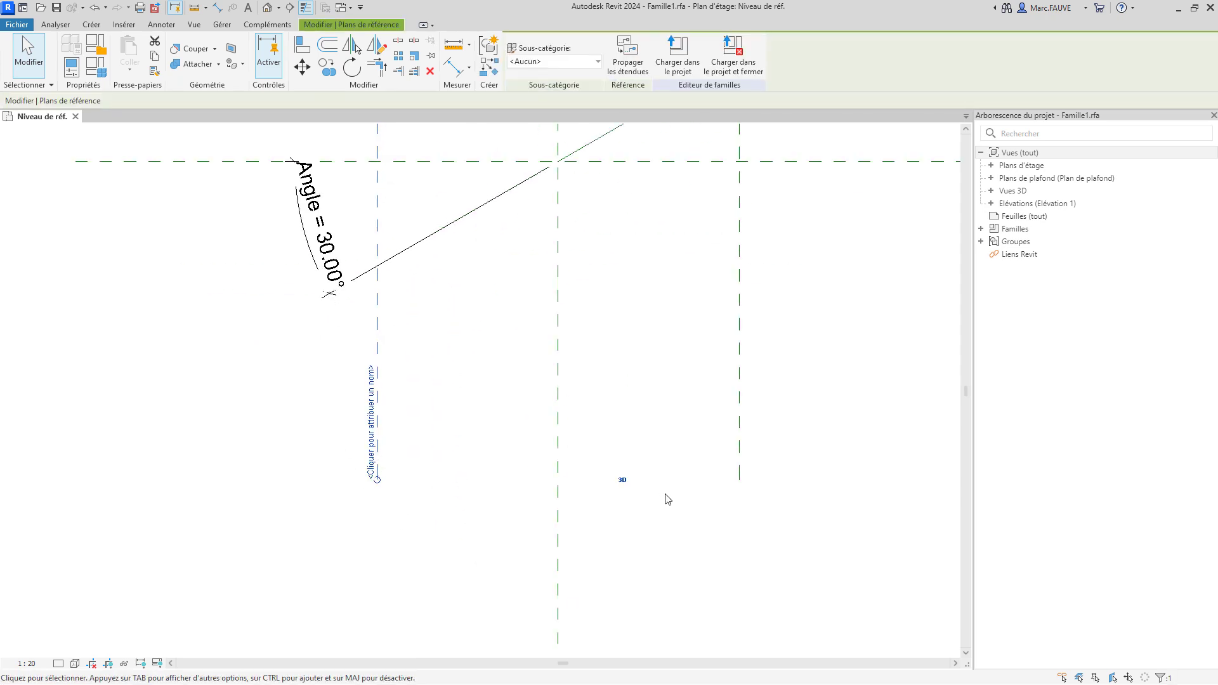
click(679, 501)
key(r)
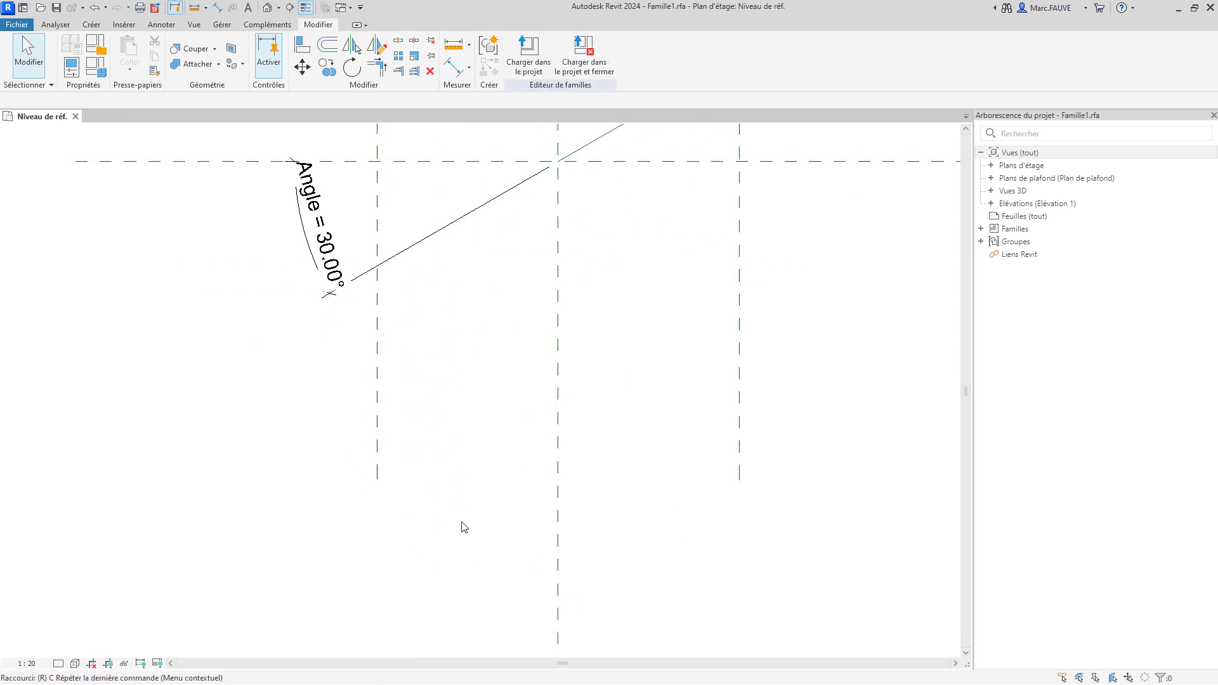
key(p)
key(Escape)
key(Escape)
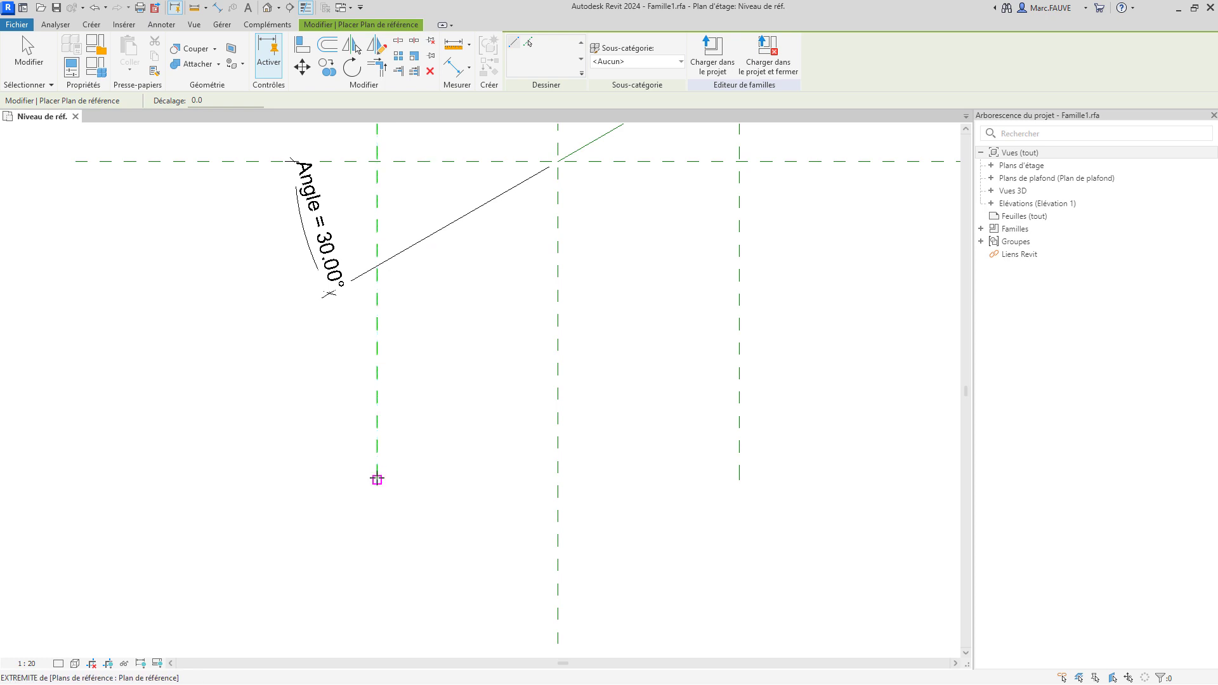
Draw a horizontal reference plane from the lower end of the left vertical plane to beyond the right vertical plane.
click(91, 25)
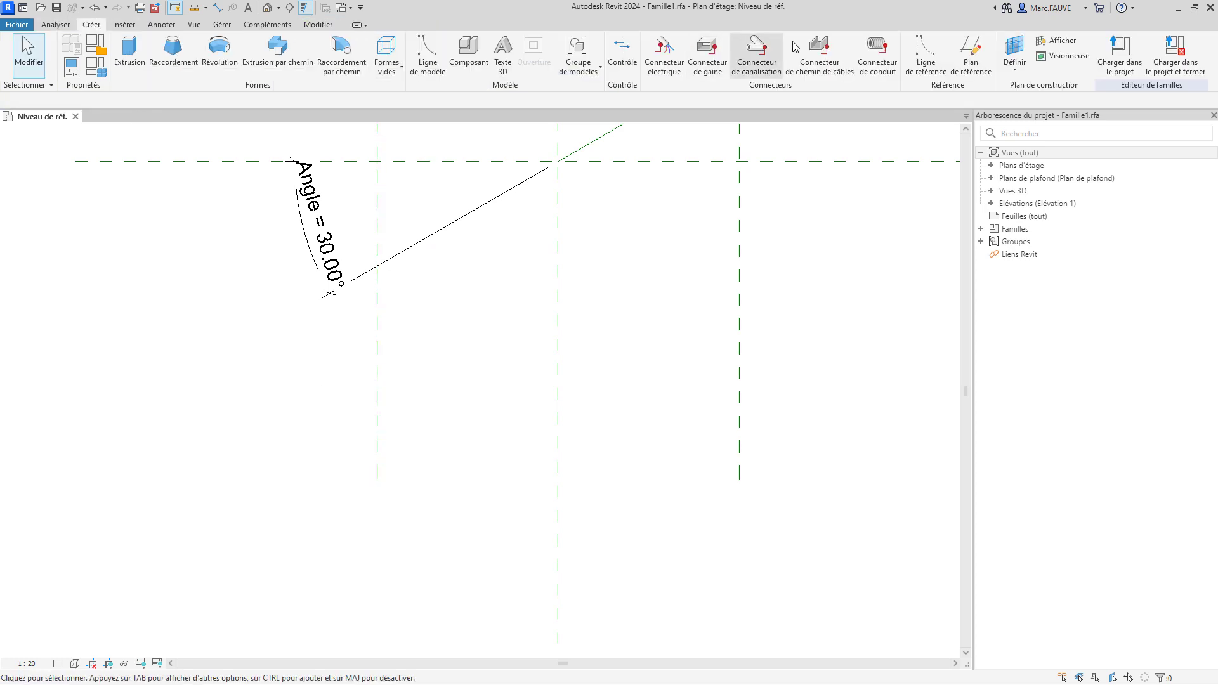
click(971, 52)
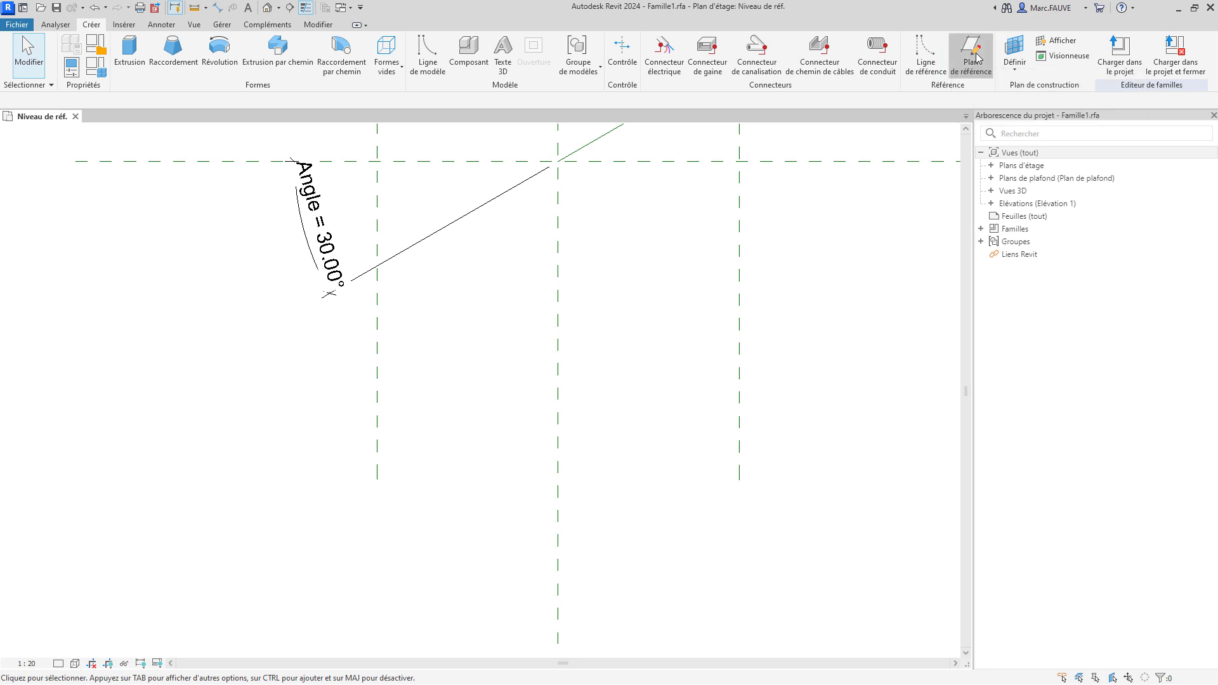
click(377, 480)
click(896, 481)
key(Escape)
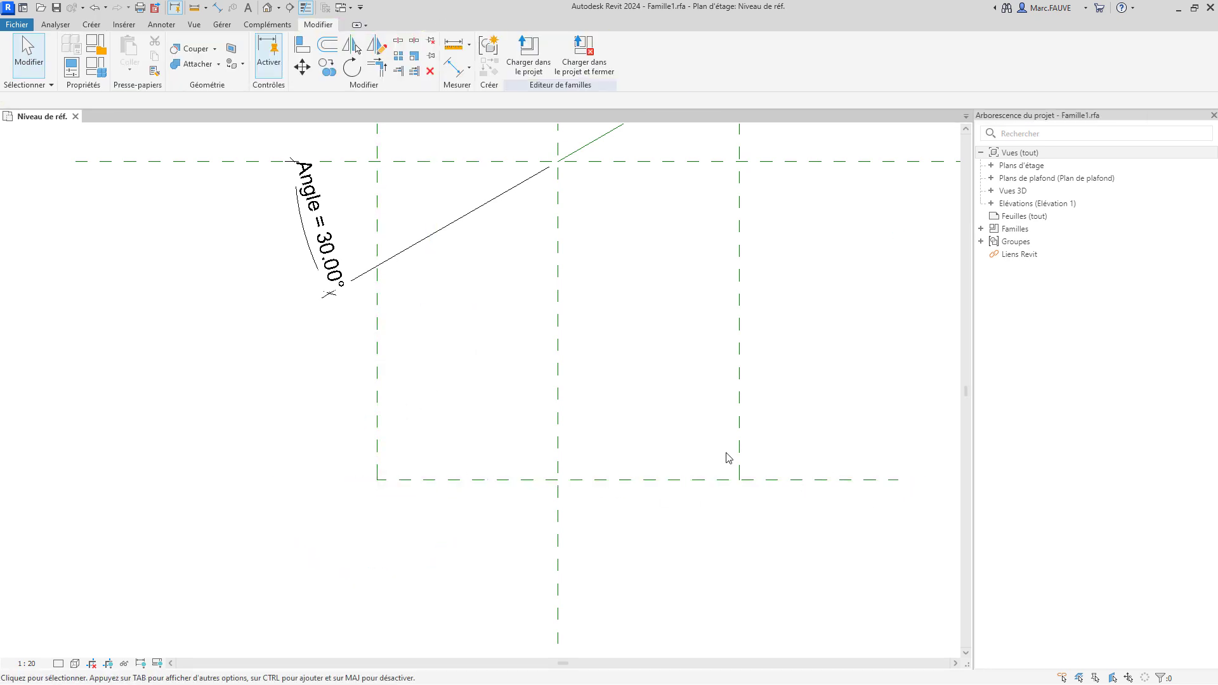
Delete the horizontal reference plane that joins the lower ends of the outer vertical planes.
click(740, 458)
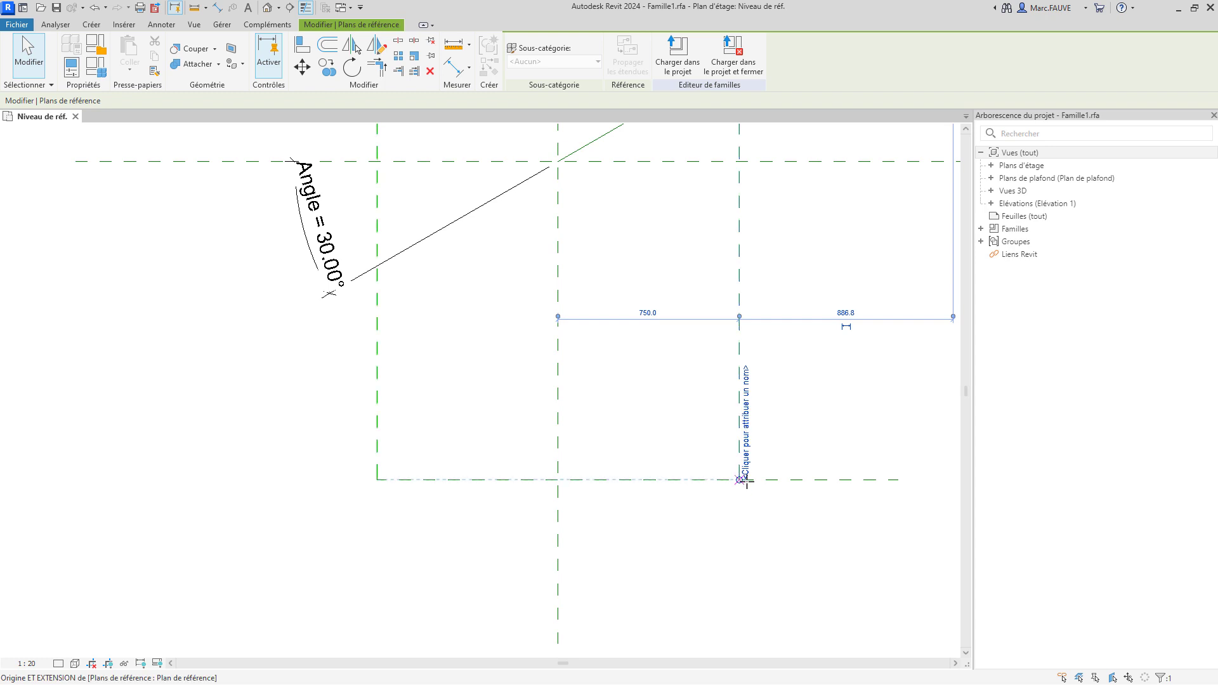
click(807, 498)
click(797, 480)
key(Delete)
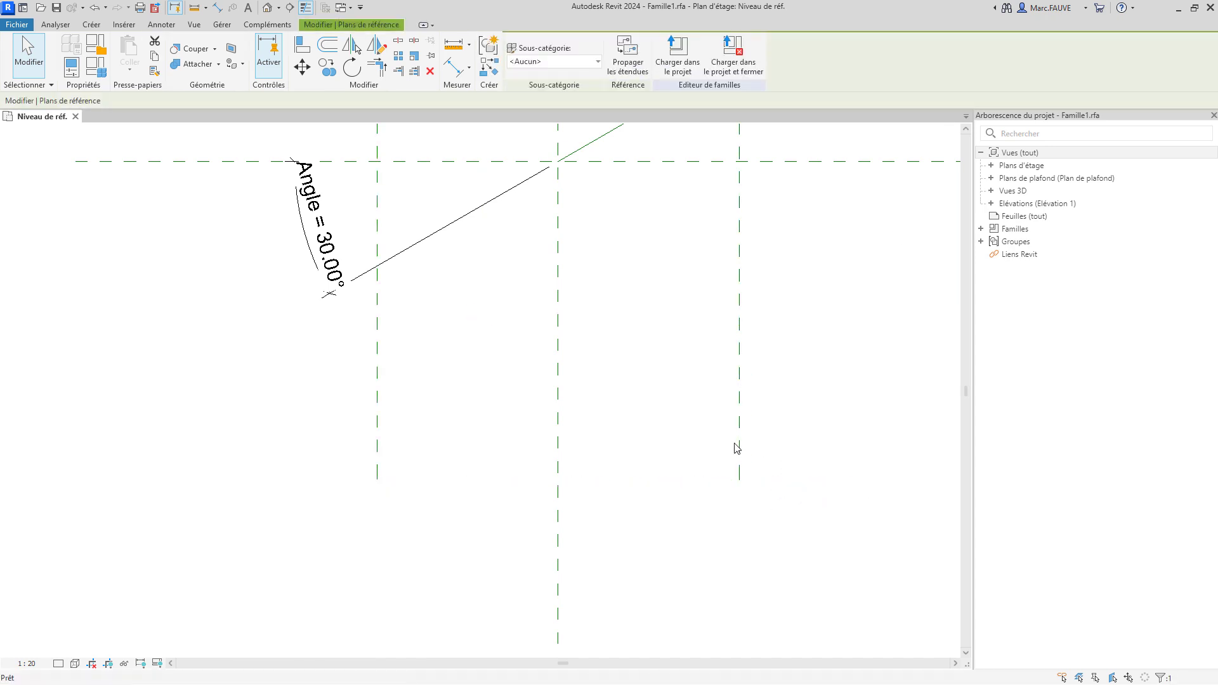
Draw a short vertical reference plane about 196 mm right of the left vertical plane, below its lower end.
click(93, 25)
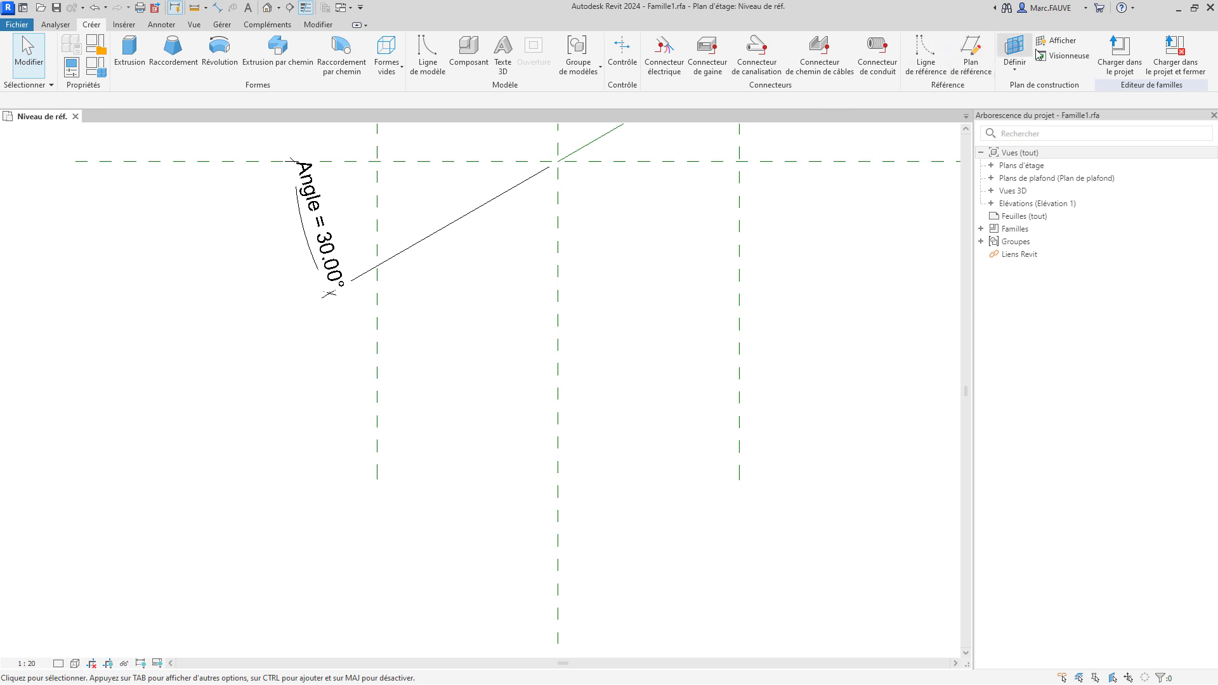
click(980, 56)
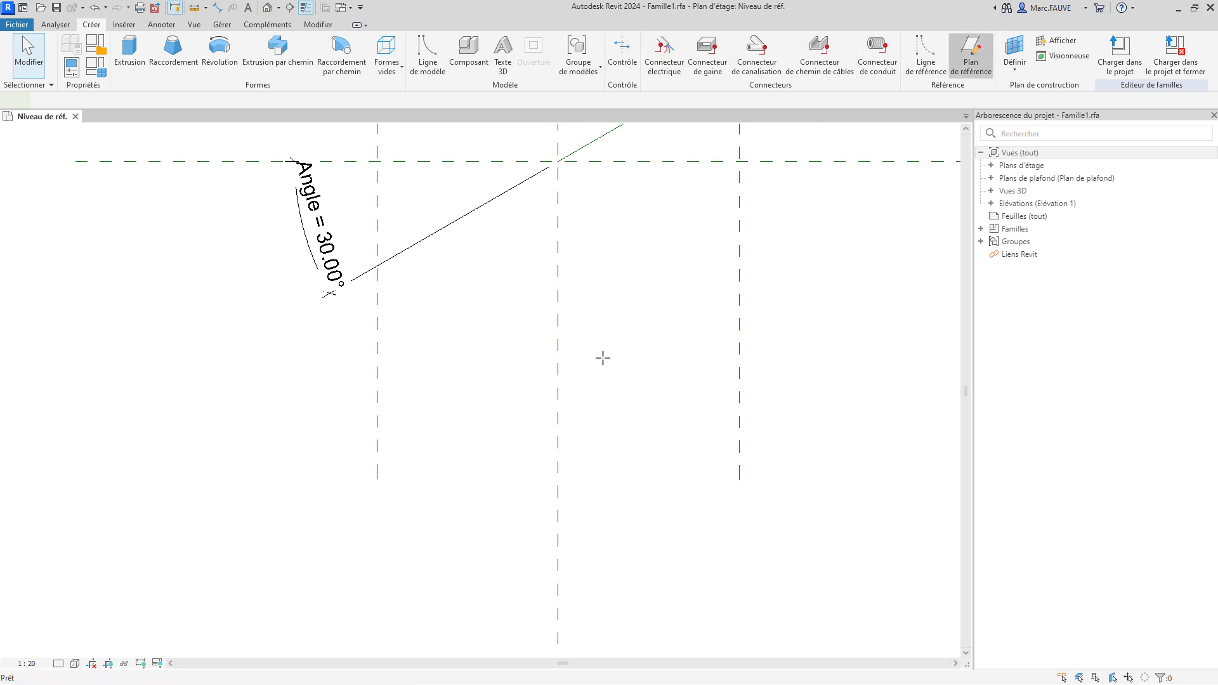
click(425, 484)
click(423, 592)
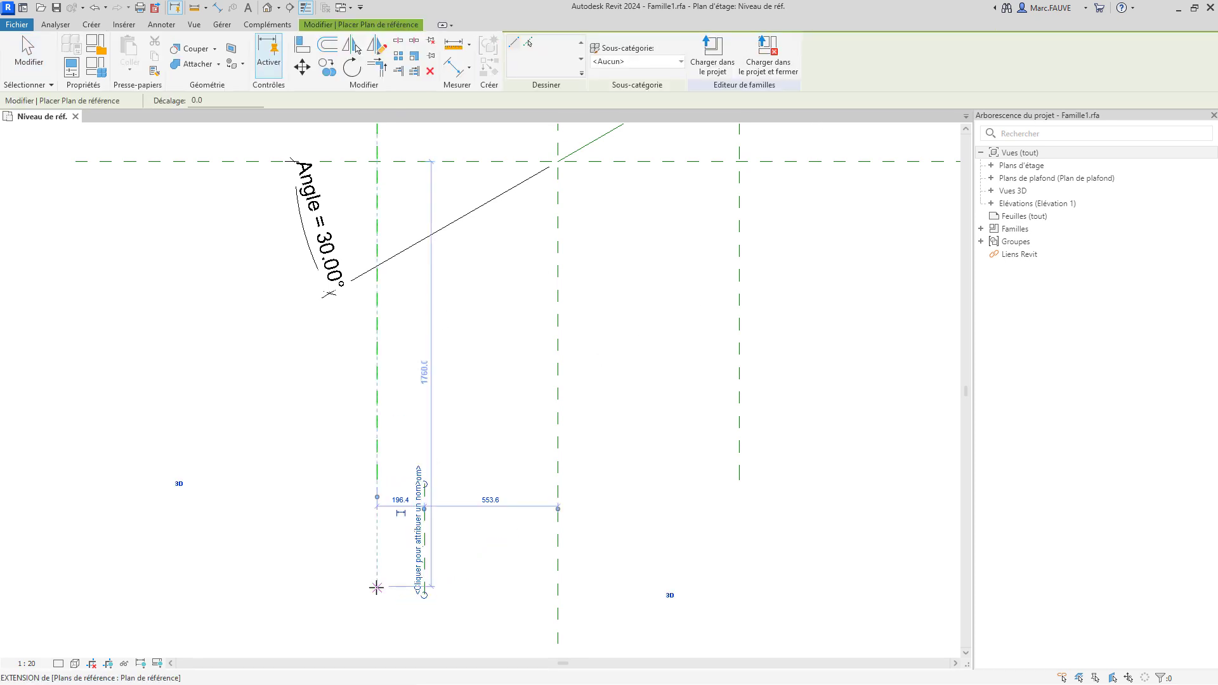
key(Escape)
key(Escape)
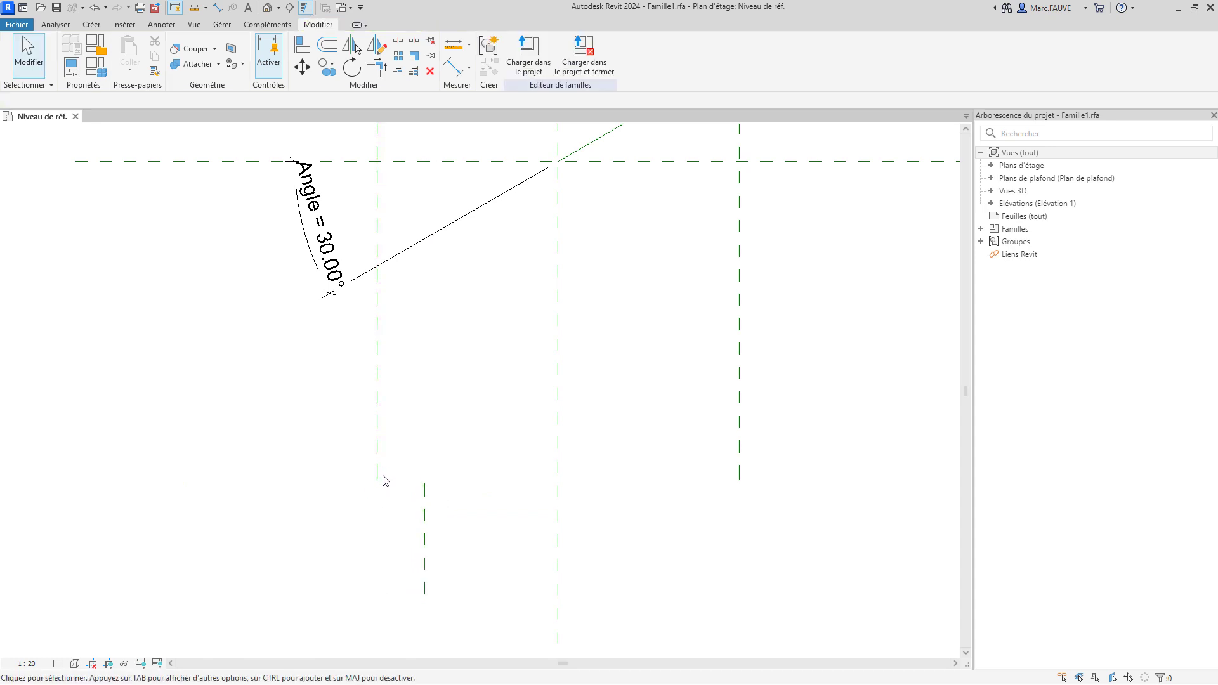
Align the short reference plane with the left vertical plane.
key(a)
key(l)
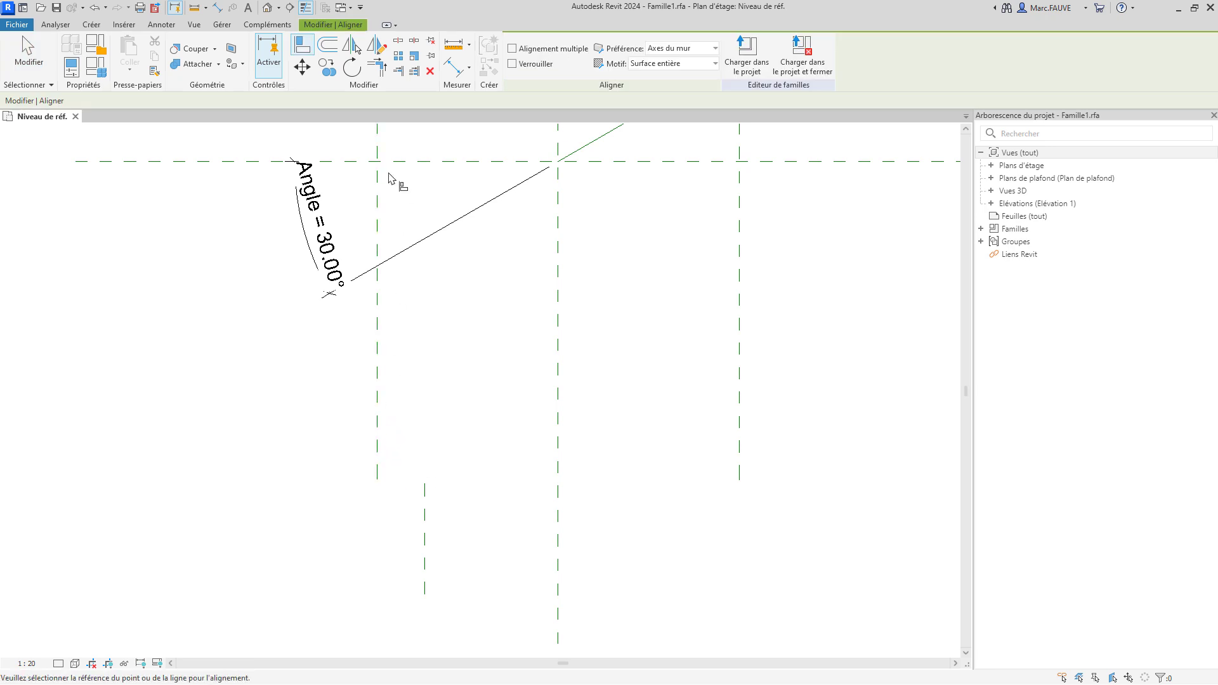
click(378, 449)
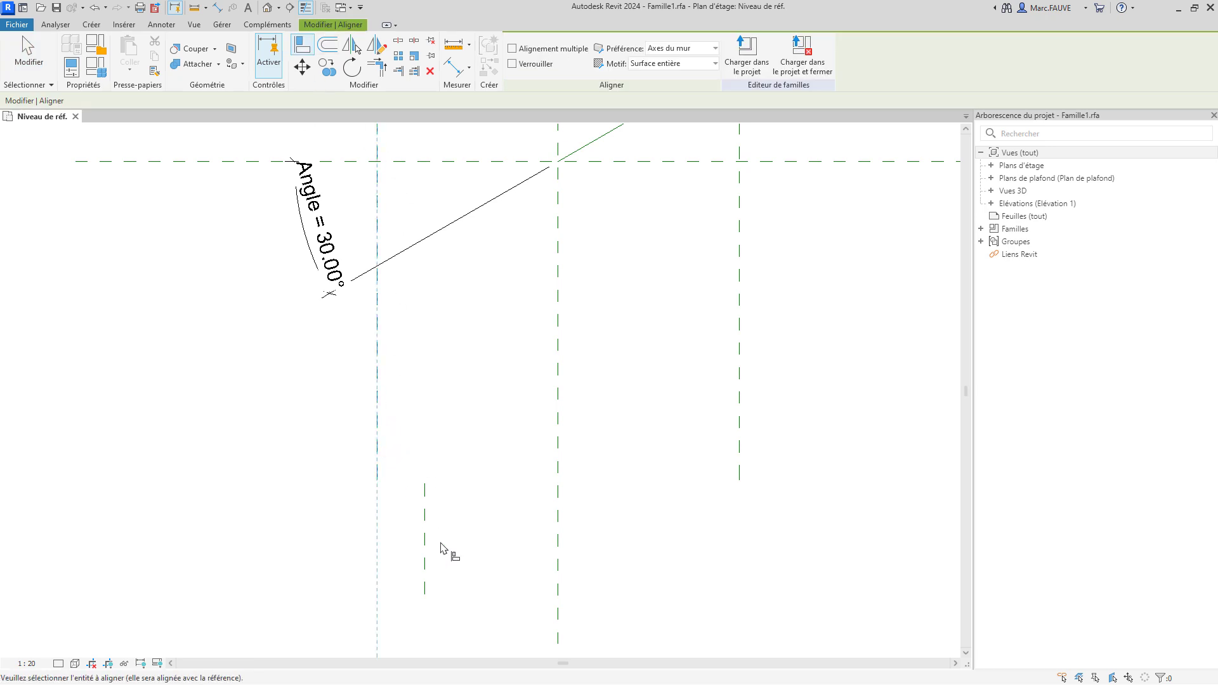
click(425, 541)
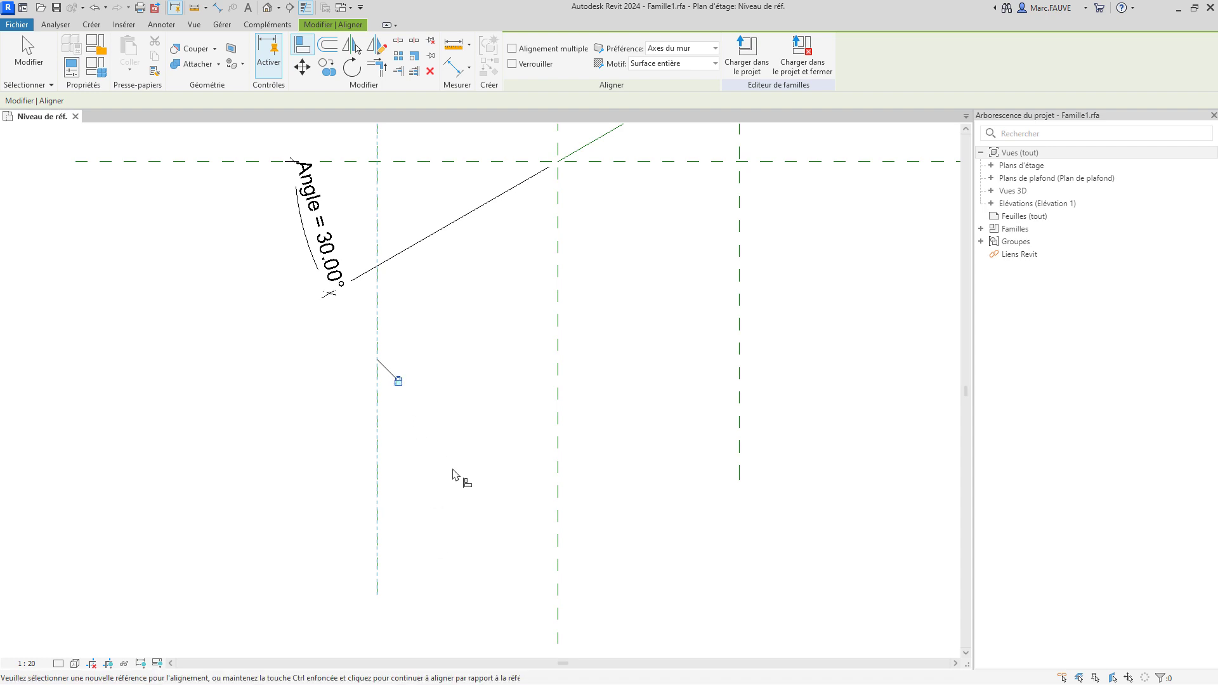
key(Escape)
key(Escape)
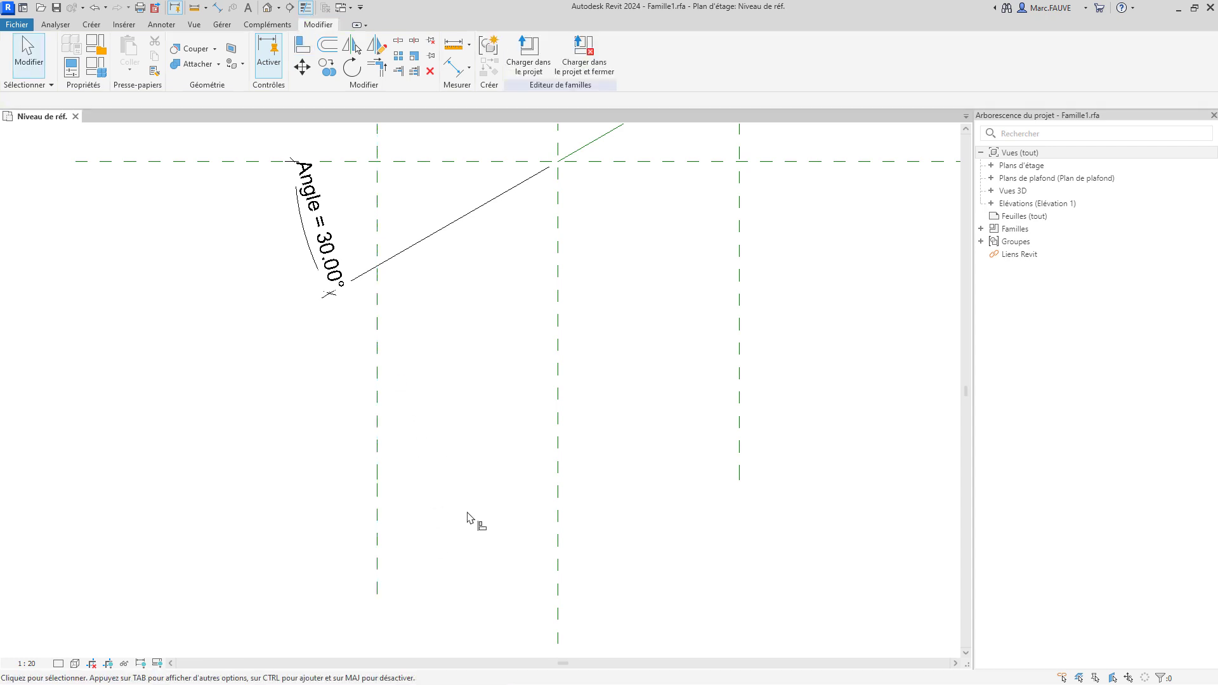
Create a grouped linear array of 2 from the short plane, placing the last item on the right vertical plane.
click(377, 565)
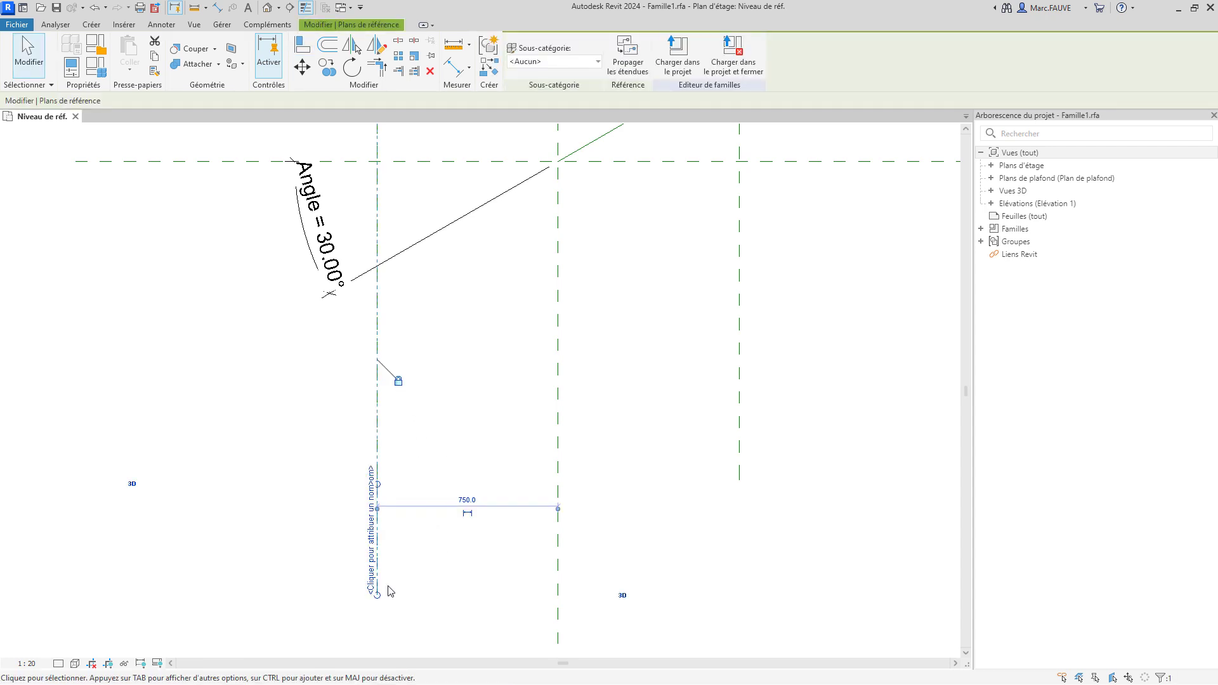
click(400, 62)
click(308, 102)
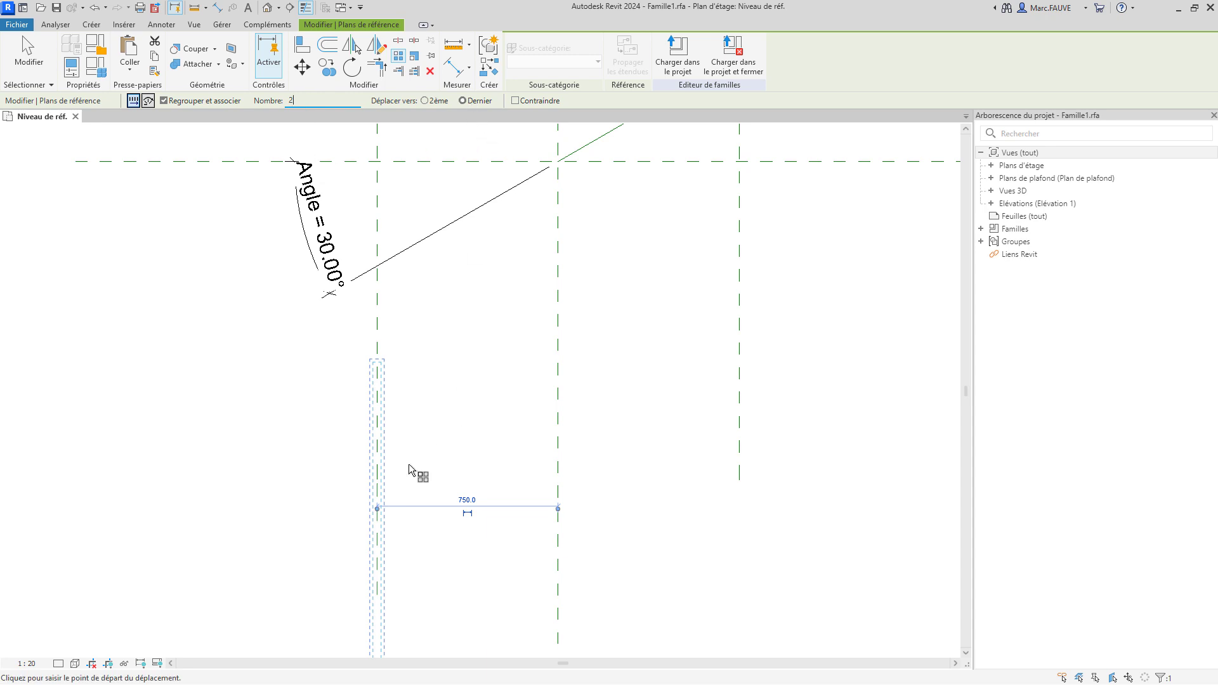
click(377, 484)
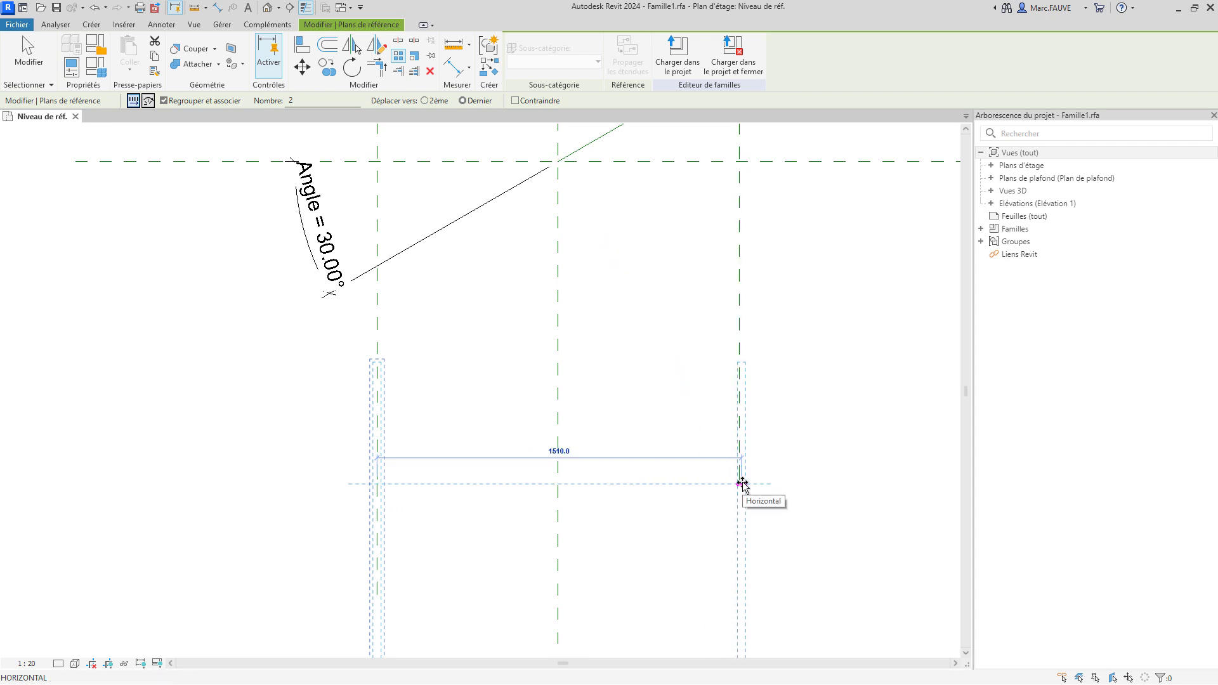
click(740, 452)
scroll(720, 498, down, 2)
key(Escape)
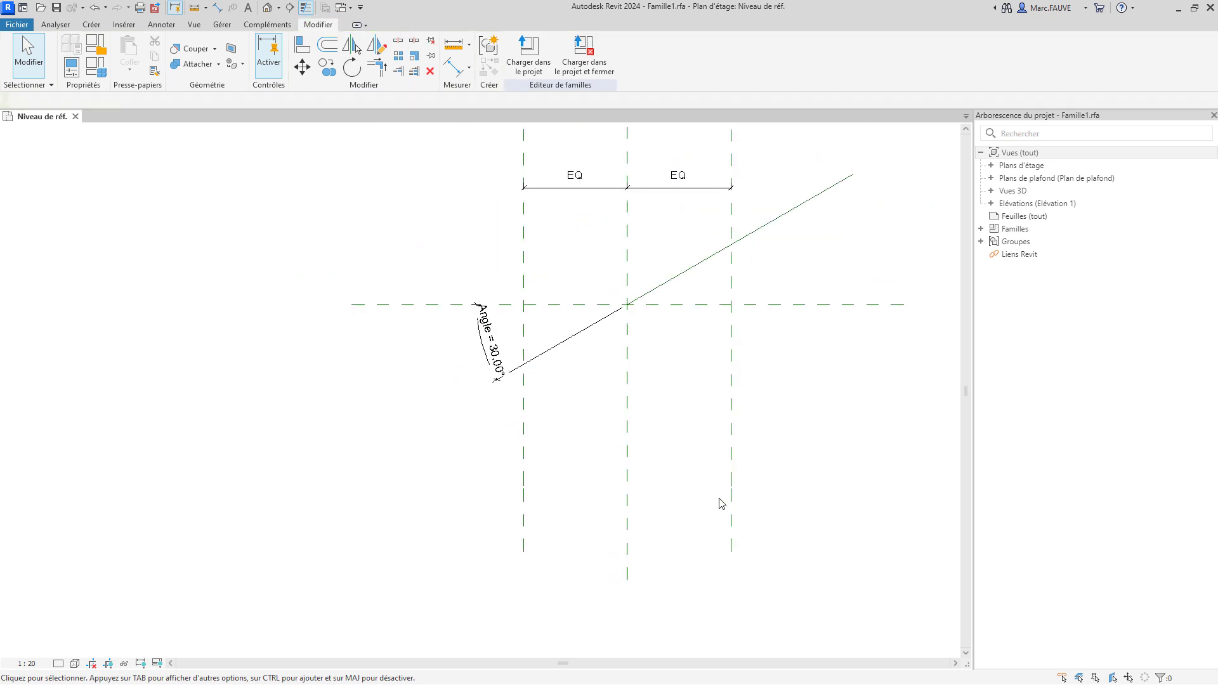
Select the array and move its count line down below the angled line, near the short planes.
click(526, 529)
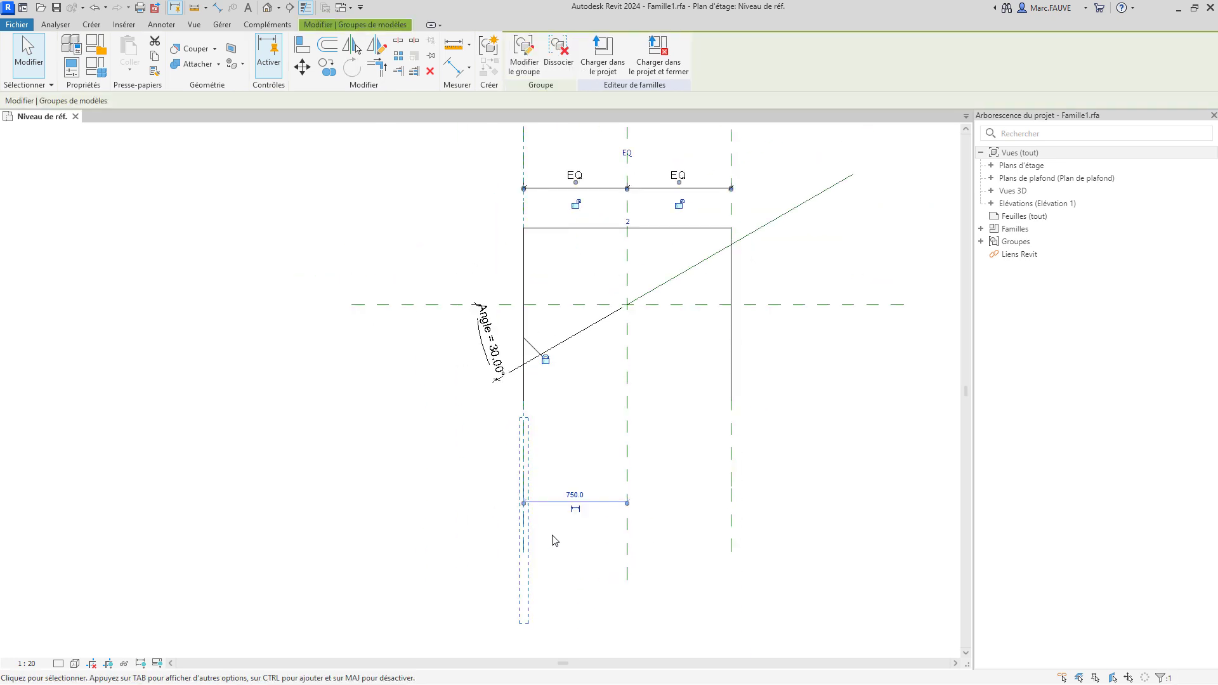
click(653, 228)
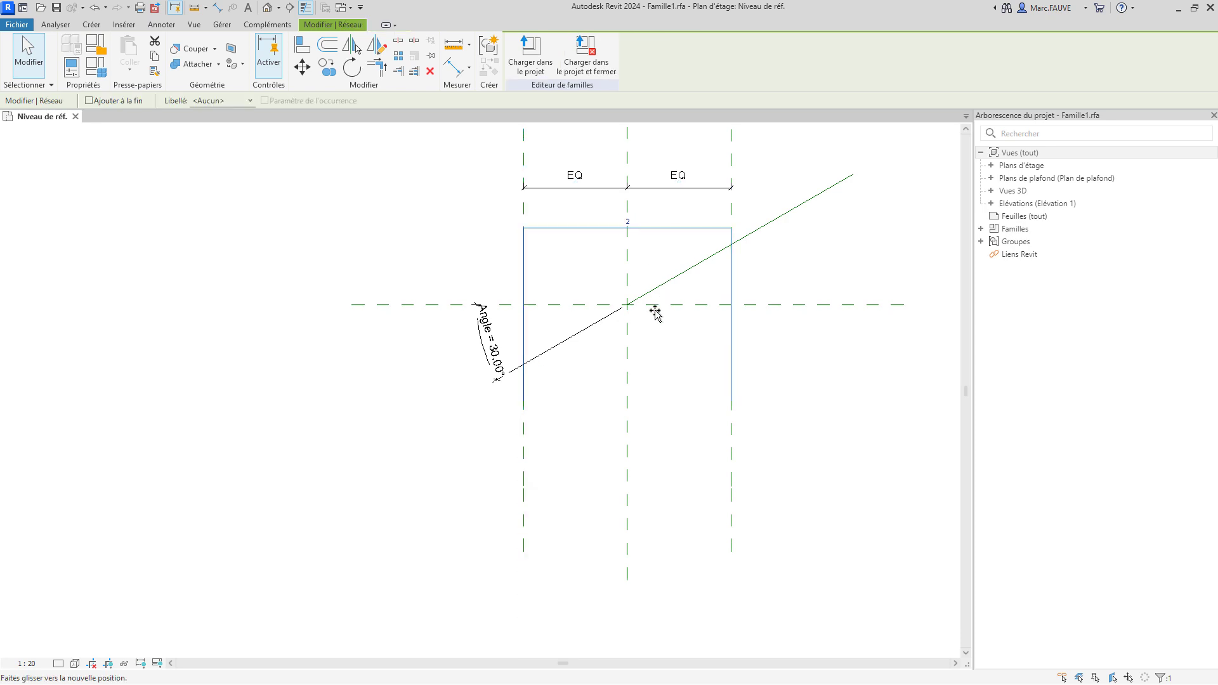
drag(655, 313, 665, 461)
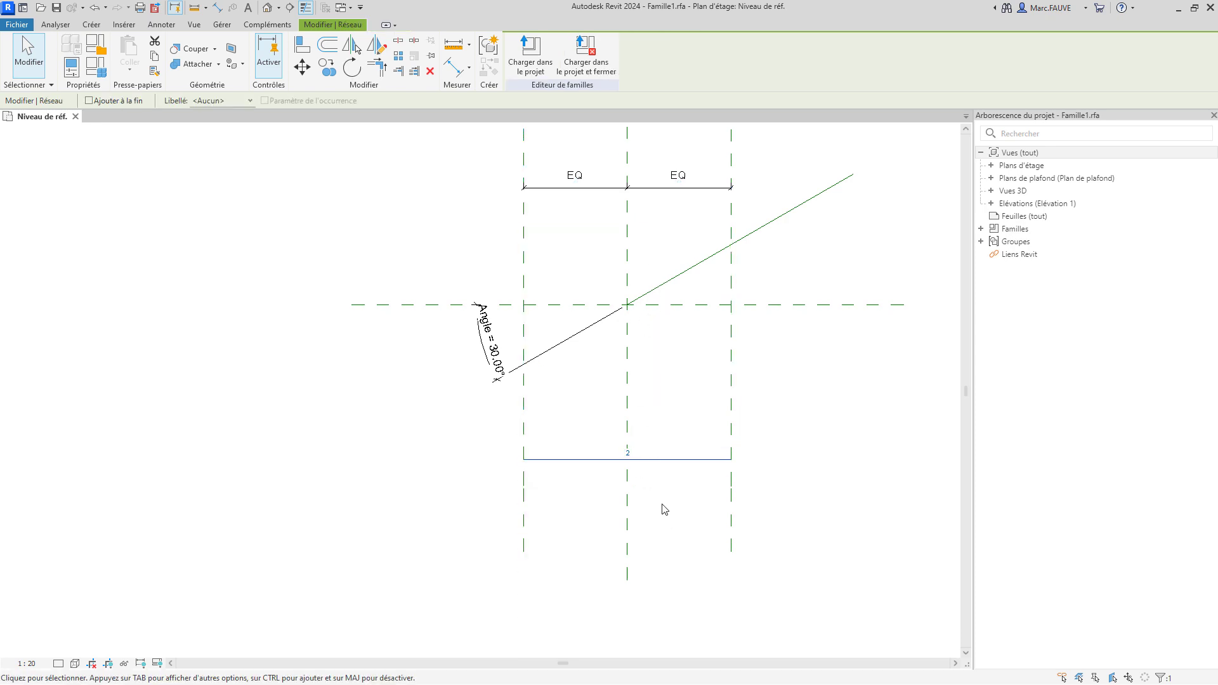
scroll(665, 482, up, 2)
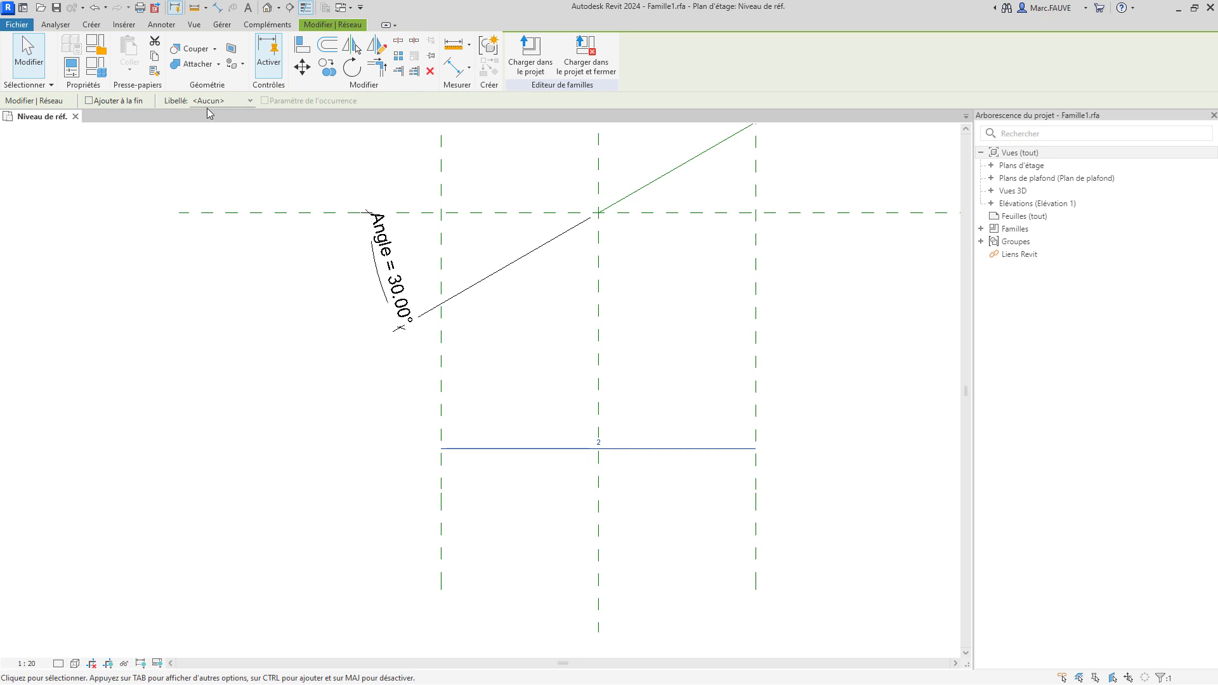
Label the array count with a new type-based family parameter named Aray_Nb.
click(250, 102)
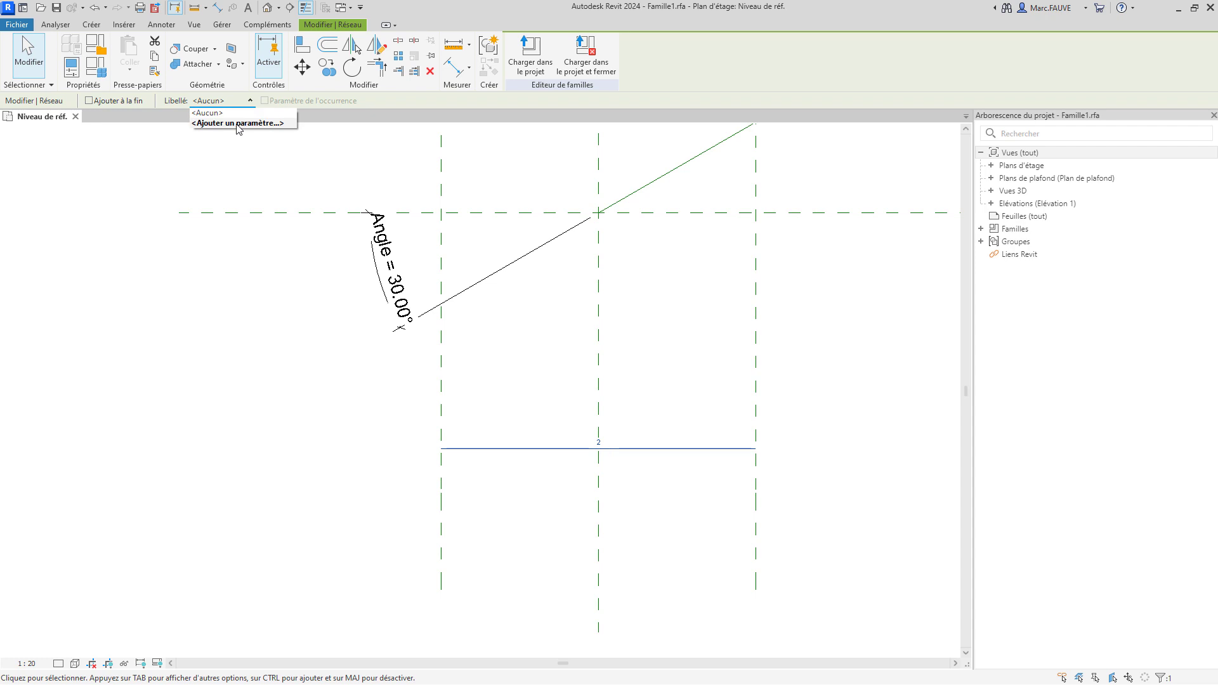
click(239, 123)
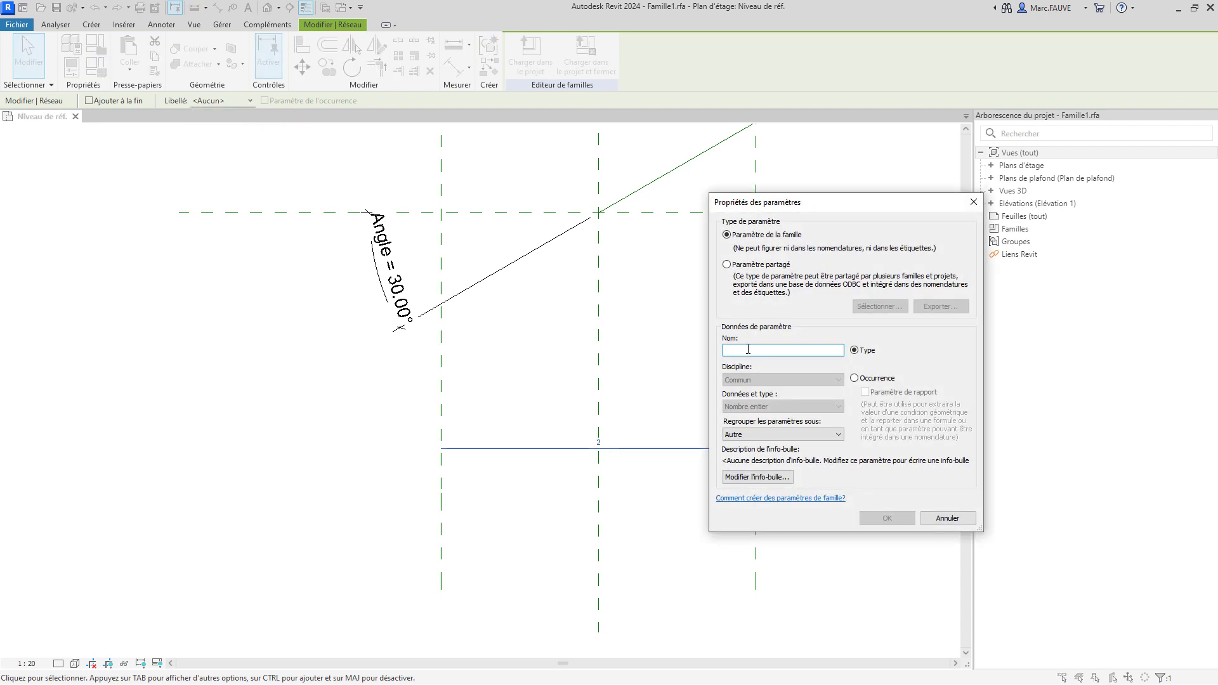
text(Aray_Nb)
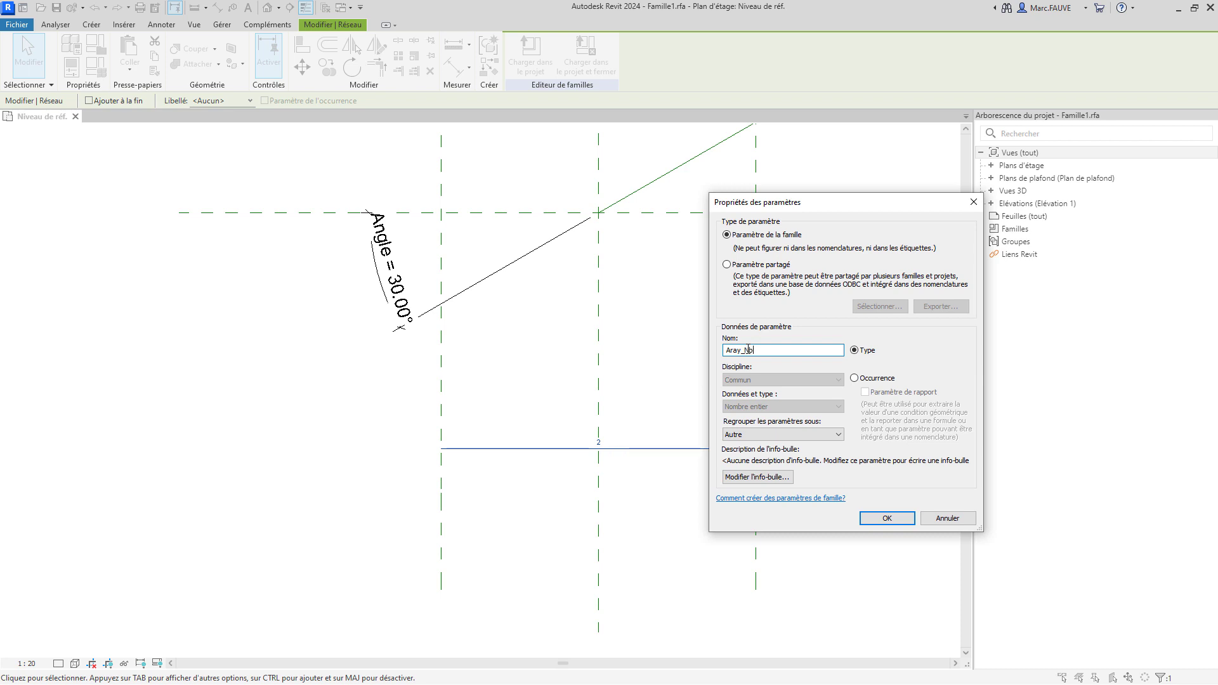
click(887, 519)
key(Escape)
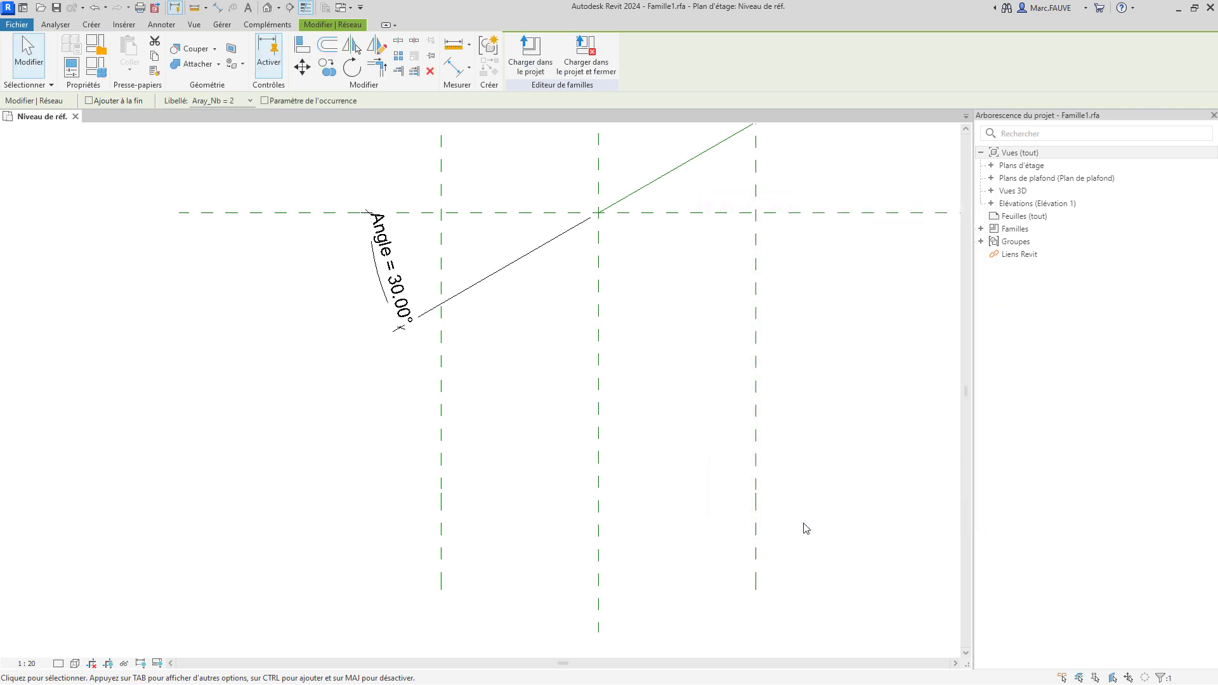
Save the family, set Aray_Nb to 3 for type B, and check the arrayed planes in the plan.
click(96, 67)
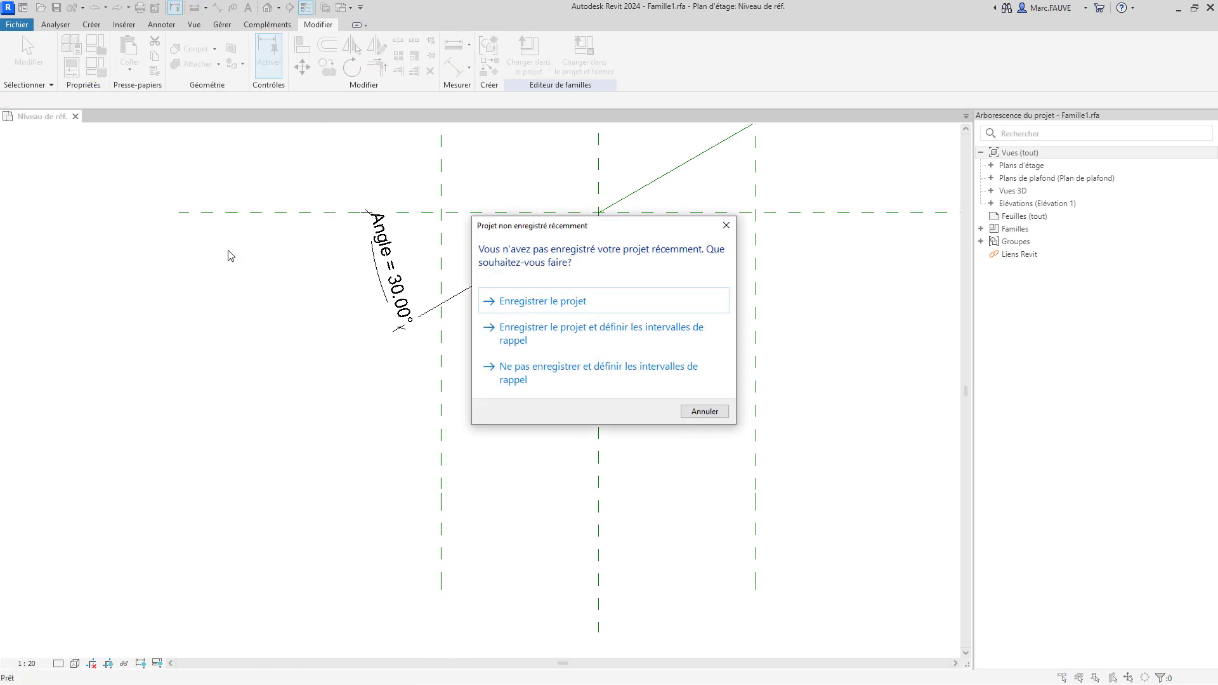
click(550, 300)
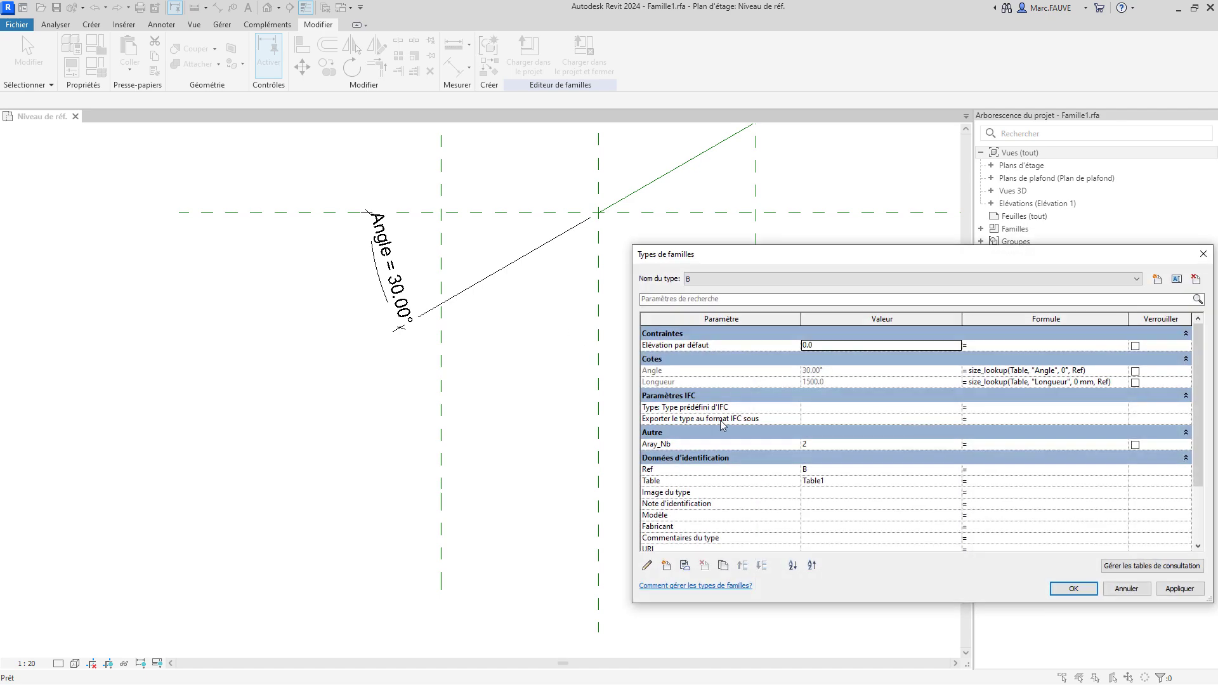
click(834, 445)
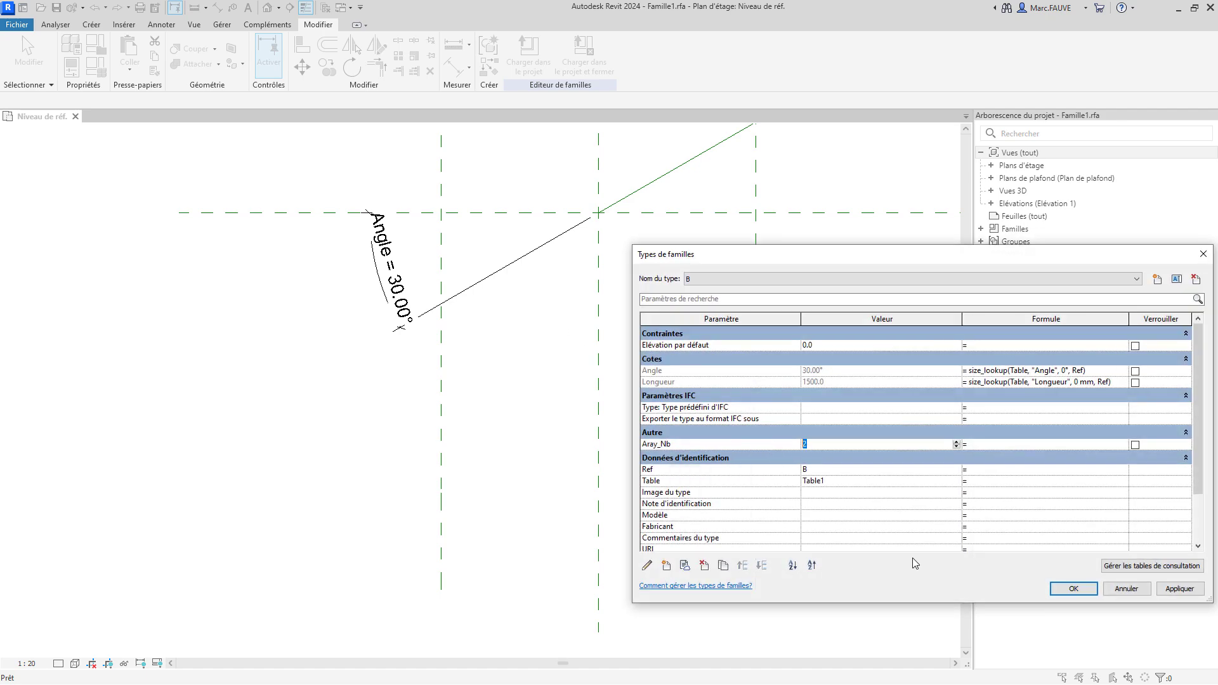
text(3)
click(1180, 589)
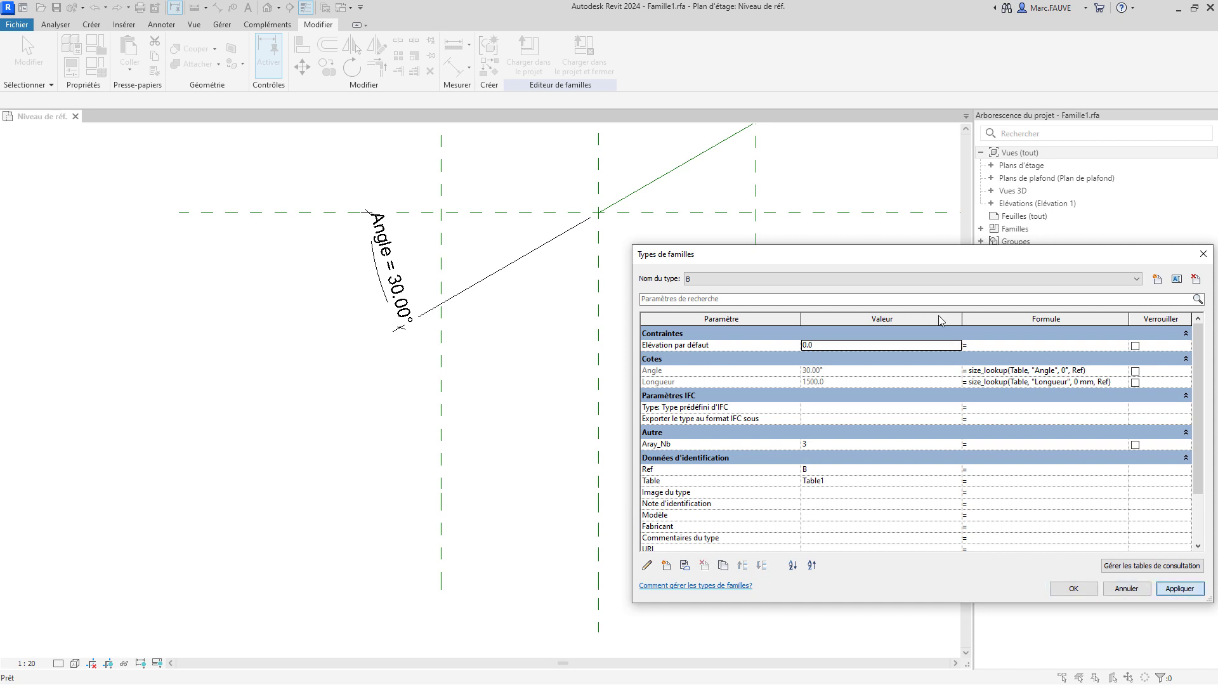
key(Return)
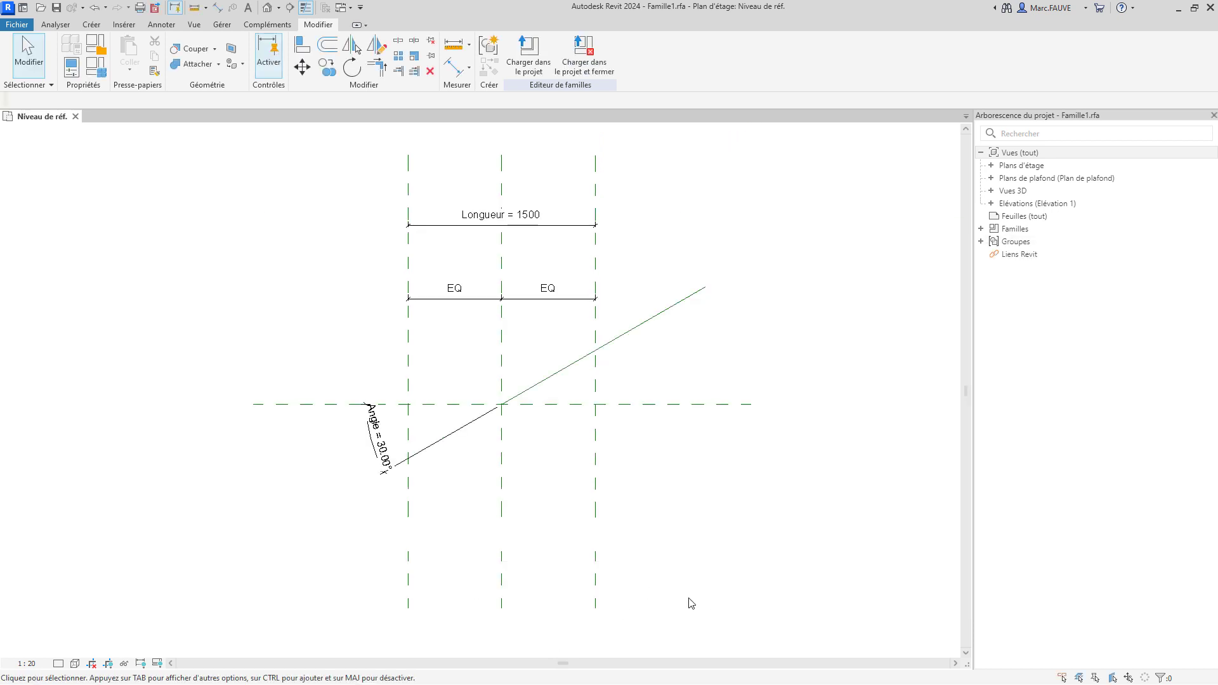
click(440, 569)
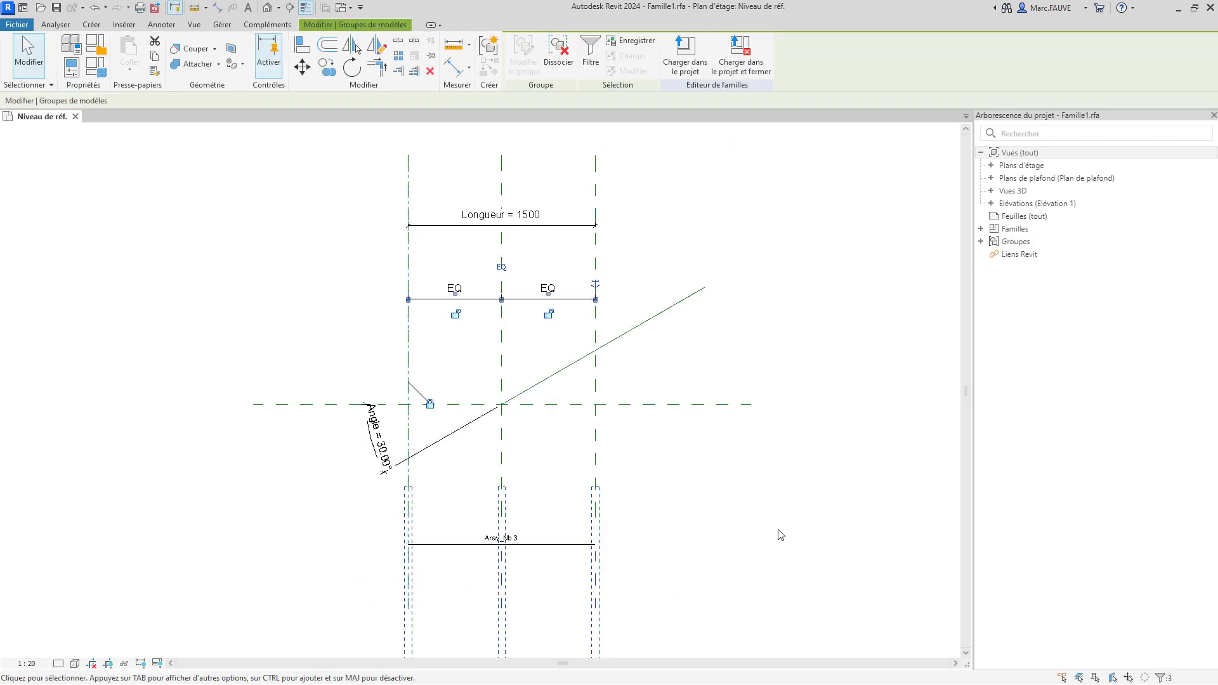
click(775, 546)
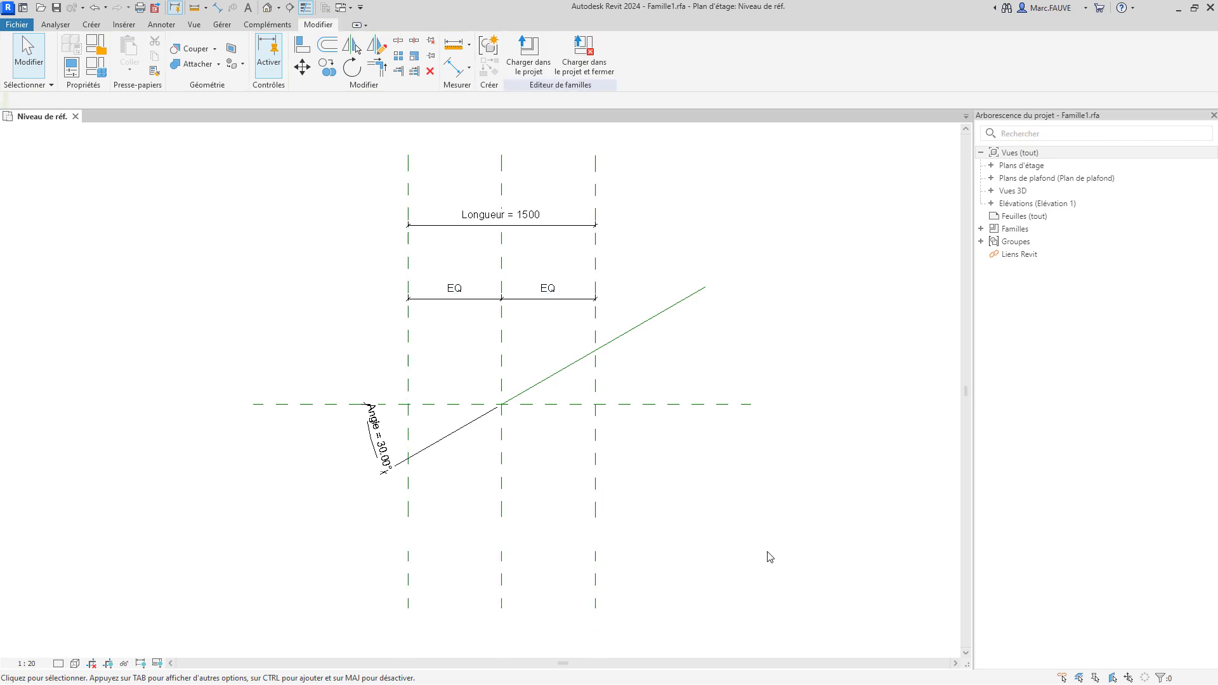
Set Aray_Nb to 4 in the family types and apply it.
click(97, 68)
click(409, 311)
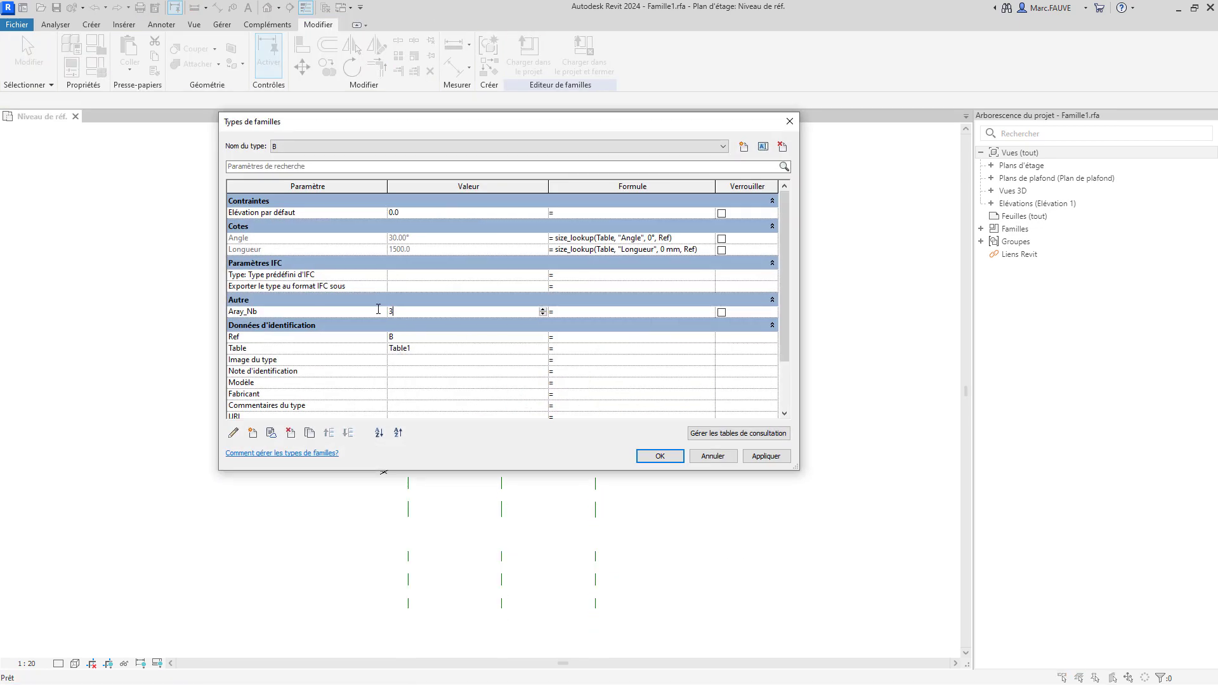
drag(379, 309, 296, 306)
text(4)
click(766, 456)
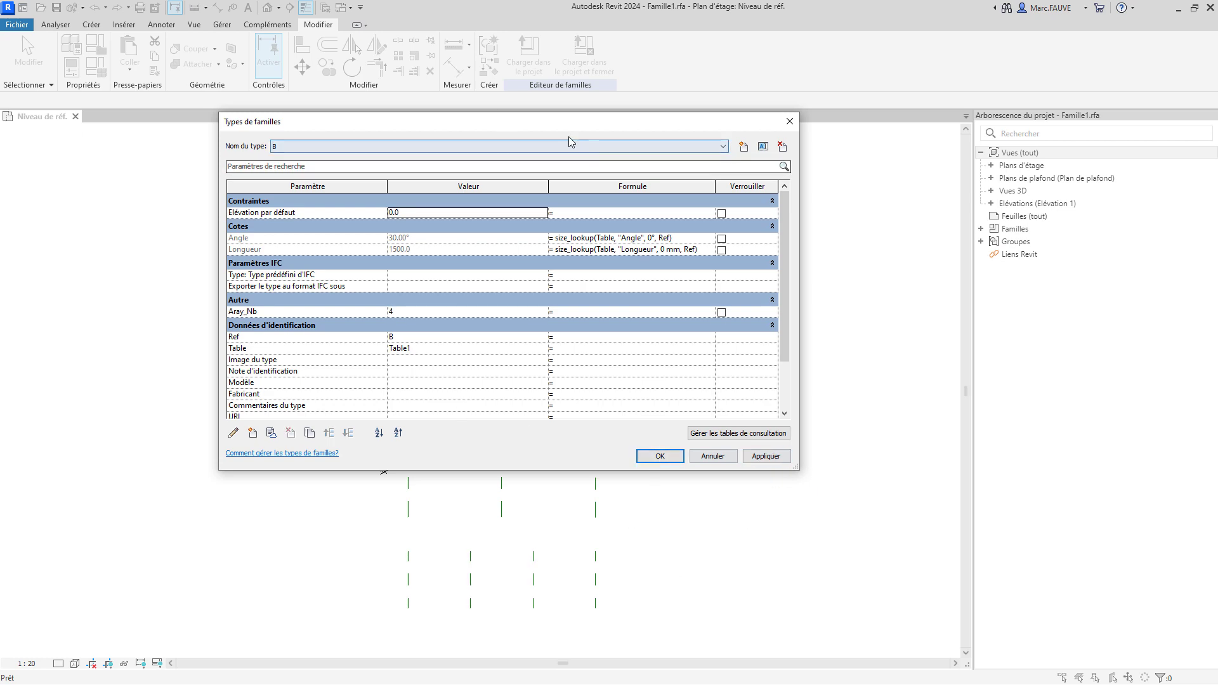
Rearrange the family types dialog clear of the plan, set Ref to C, and inspect the first arrayed plane.
drag(565, 129, 973, 208)
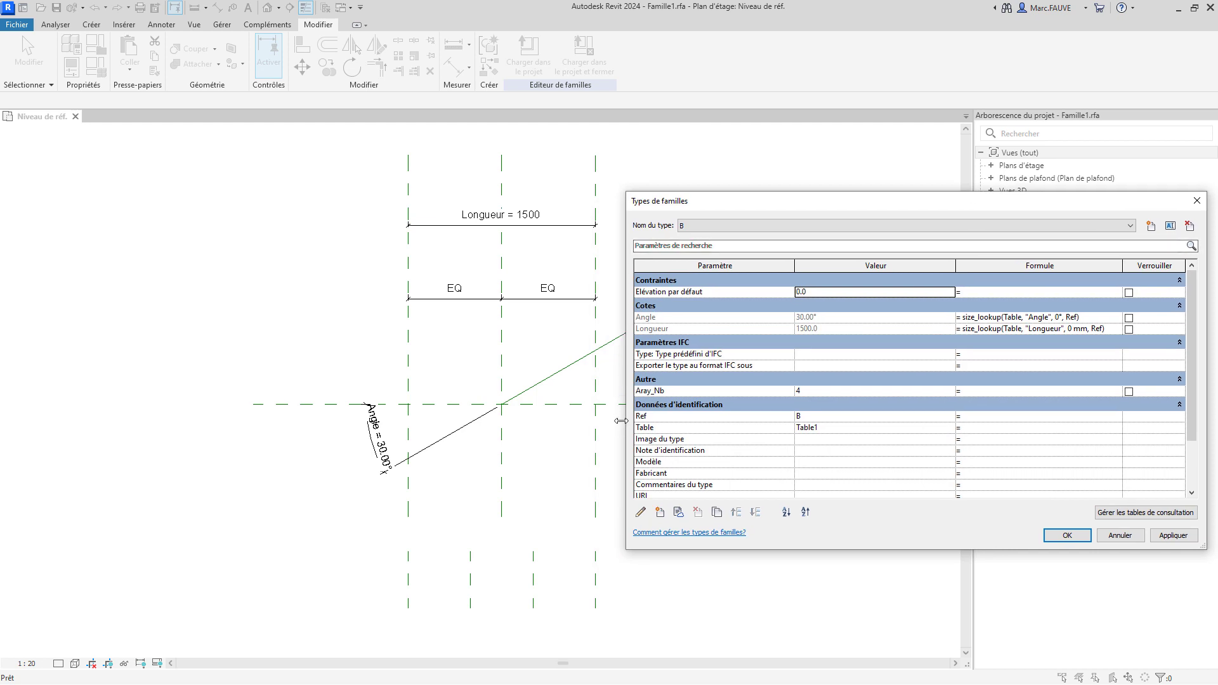
drag(623, 421, 777, 421)
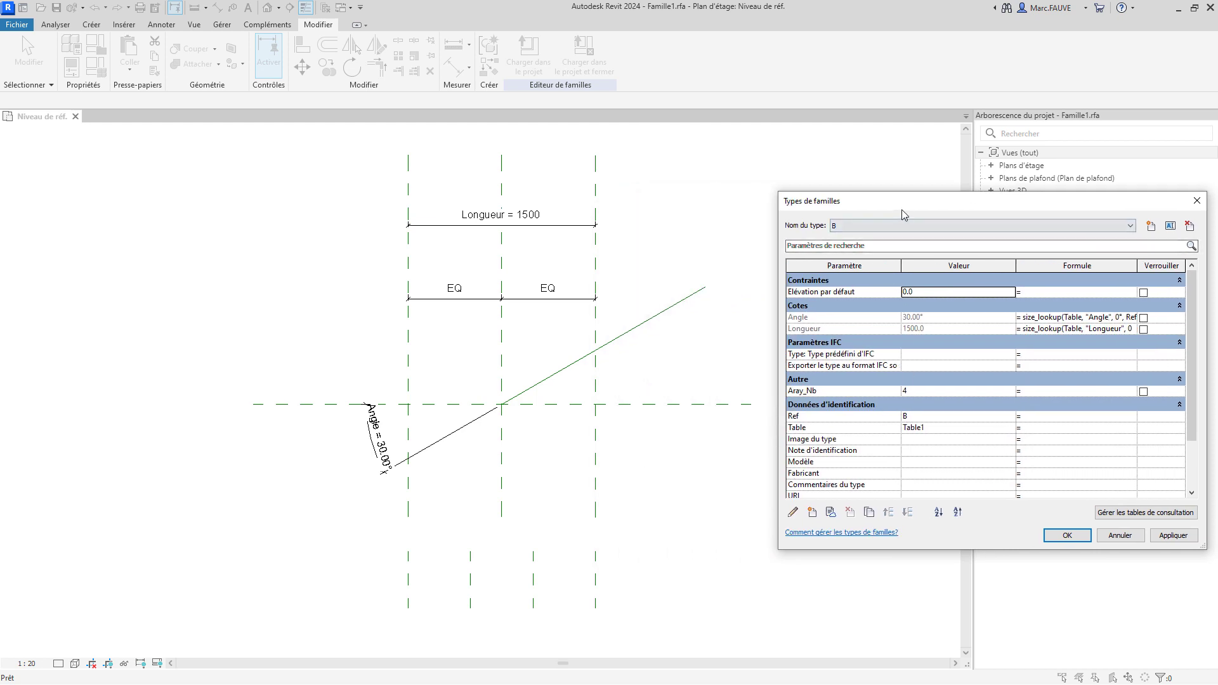
drag(901, 209, 758, 275)
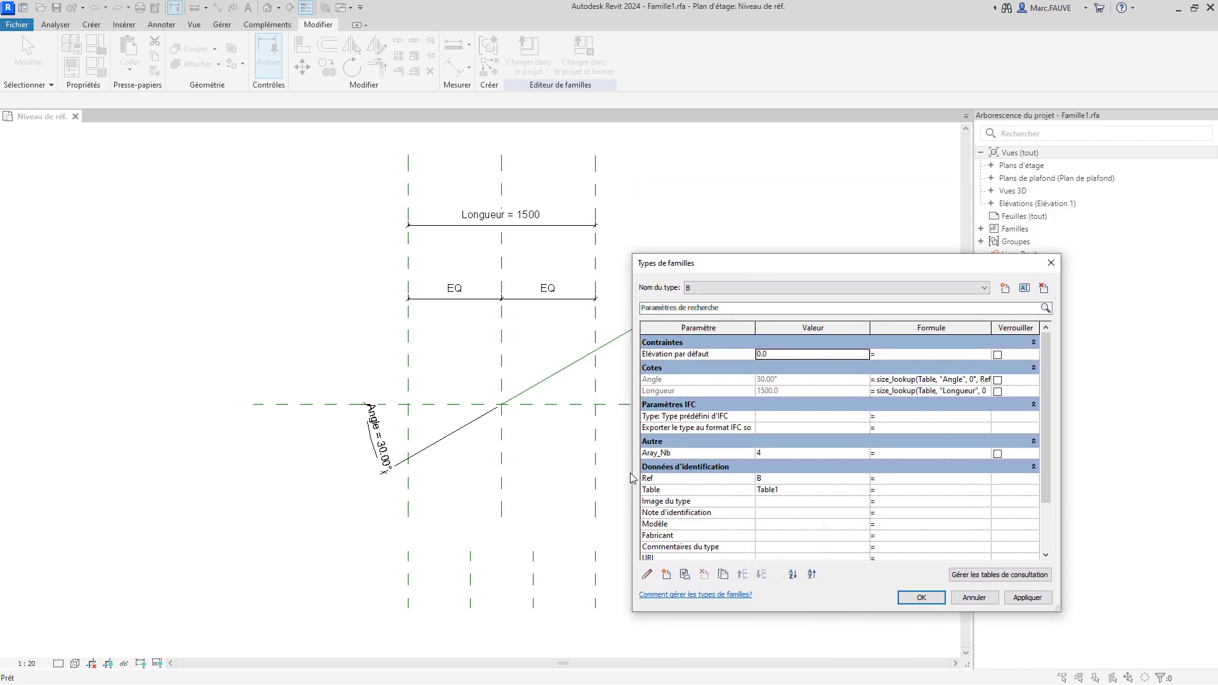
click(784, 479)
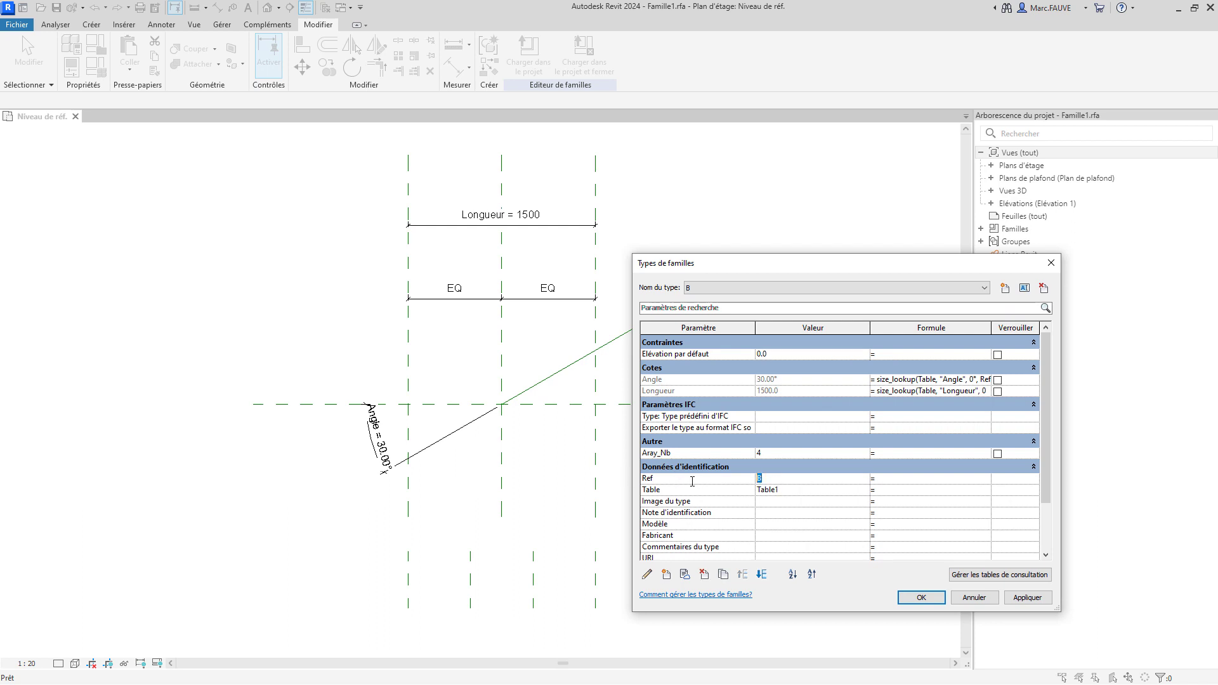
click(1027, 597)
drag(762, 268, 863, 173)
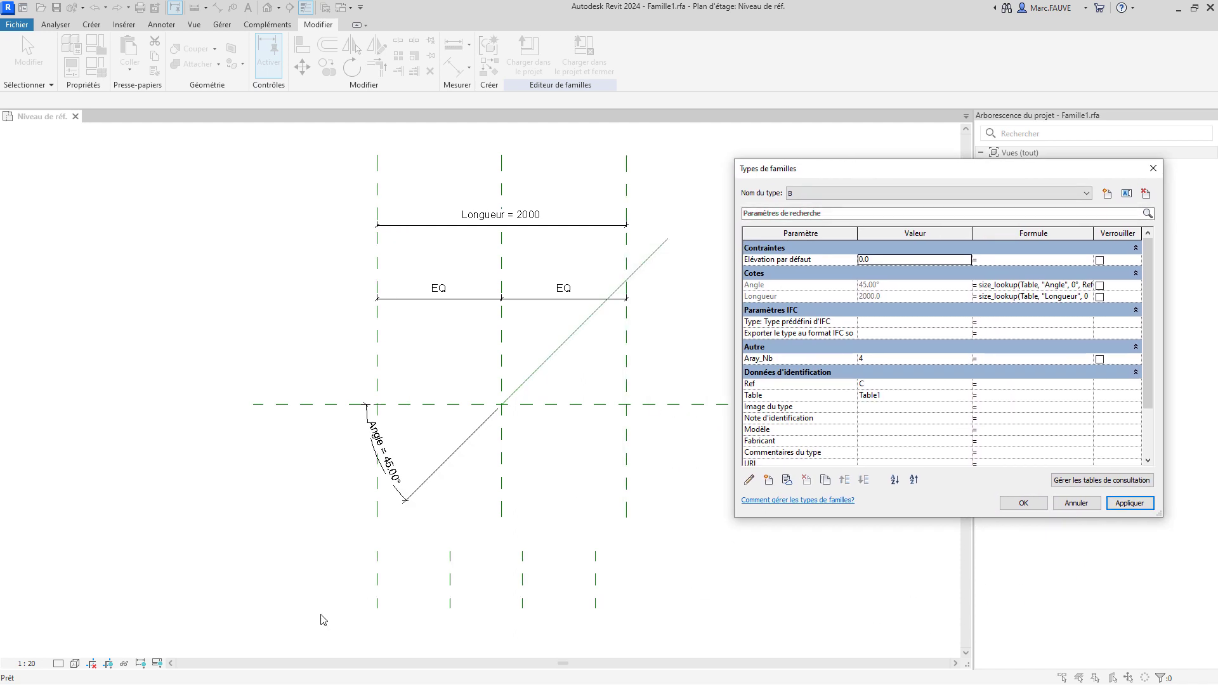
key(Escape)
click(378, 602)
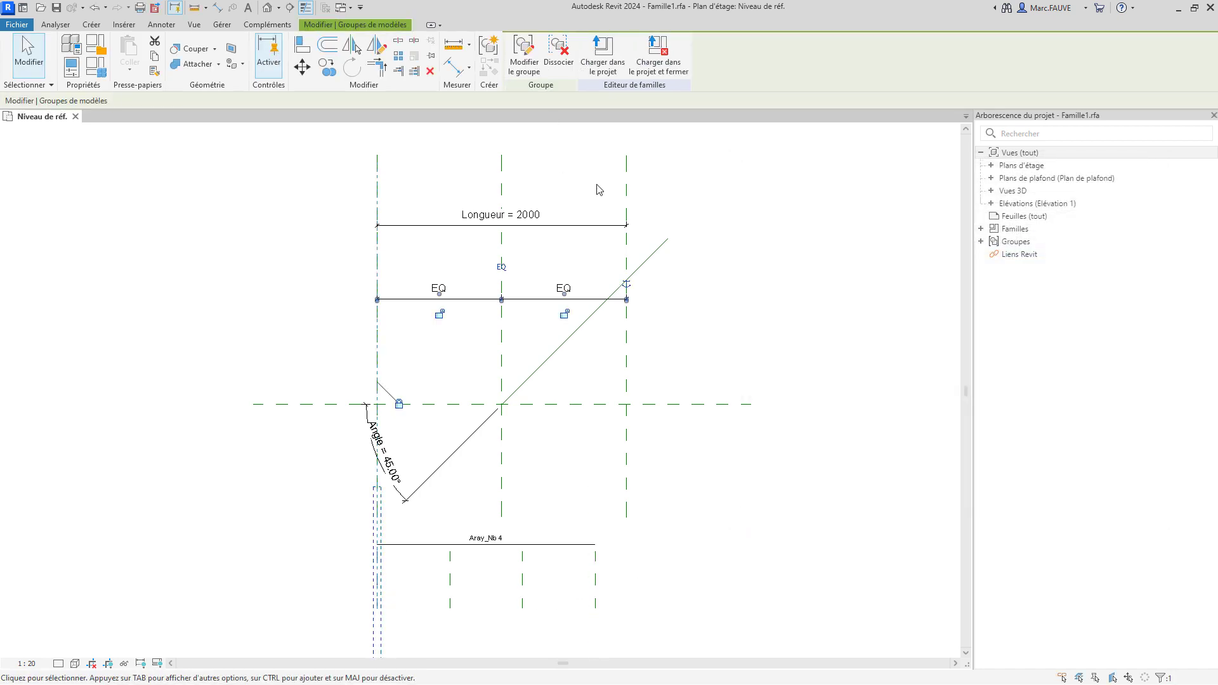
key(Escape)
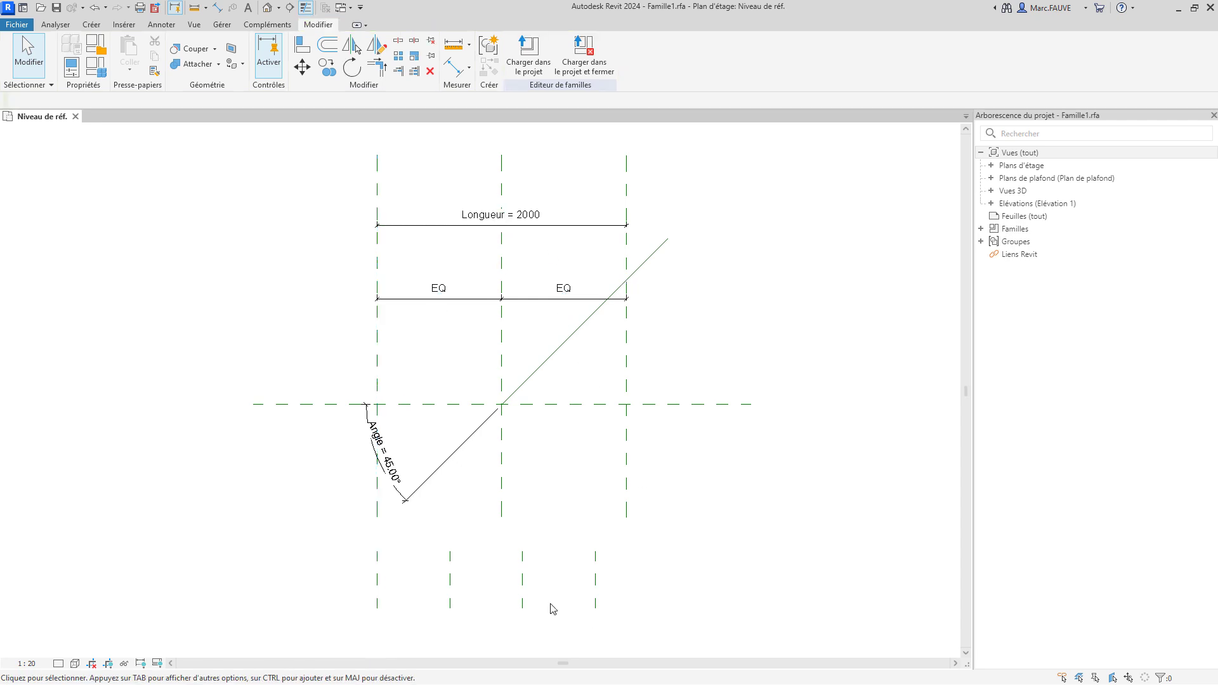
Place an aligned dimension between the first and last arrayed planes, just below them.
middle_drag(520, 557, 524, 448)
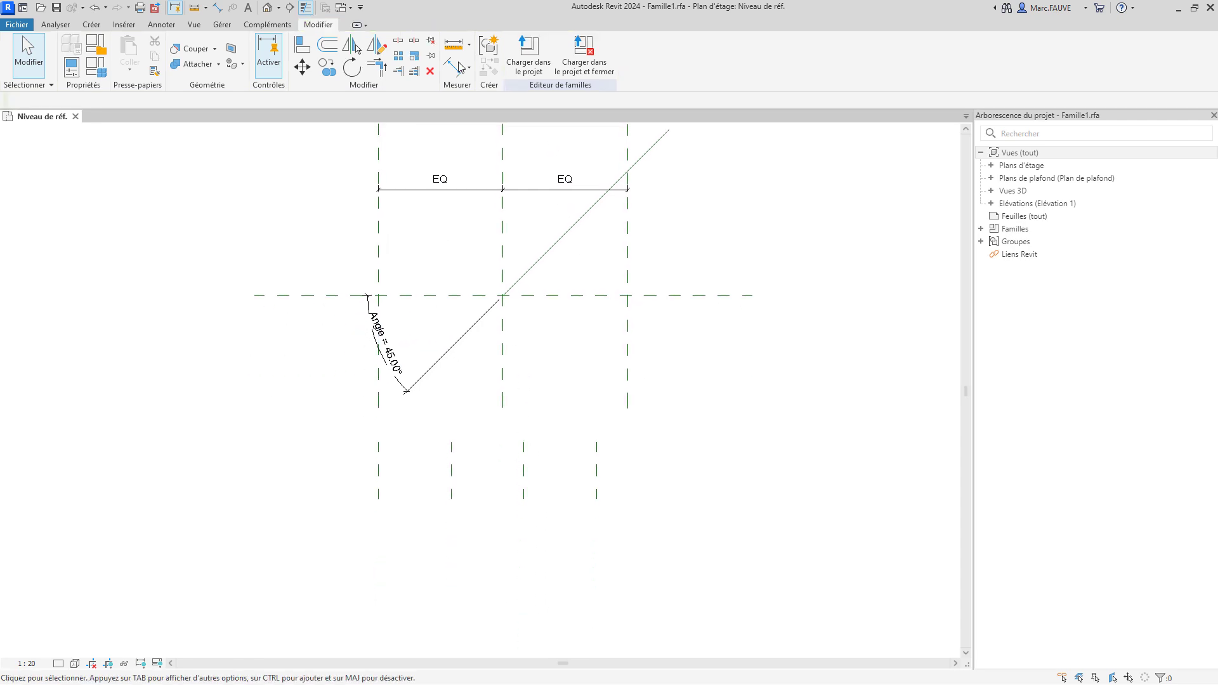
click(455, 71)
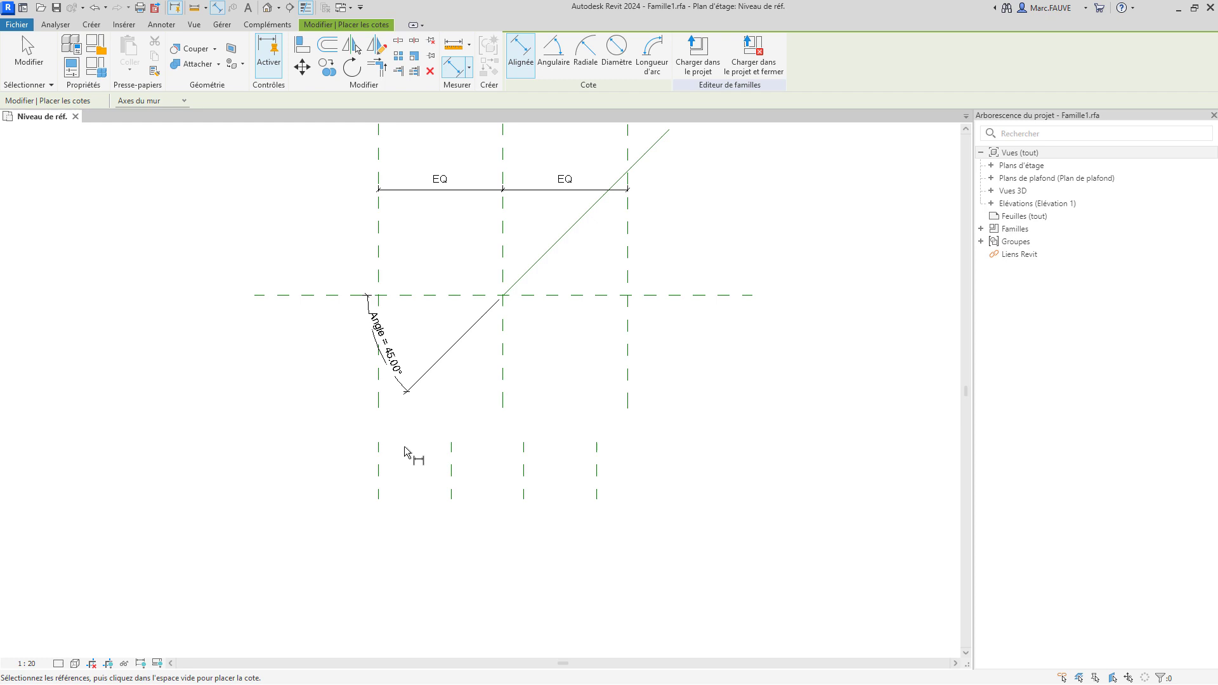
click(378, 474)
click(596, 487)
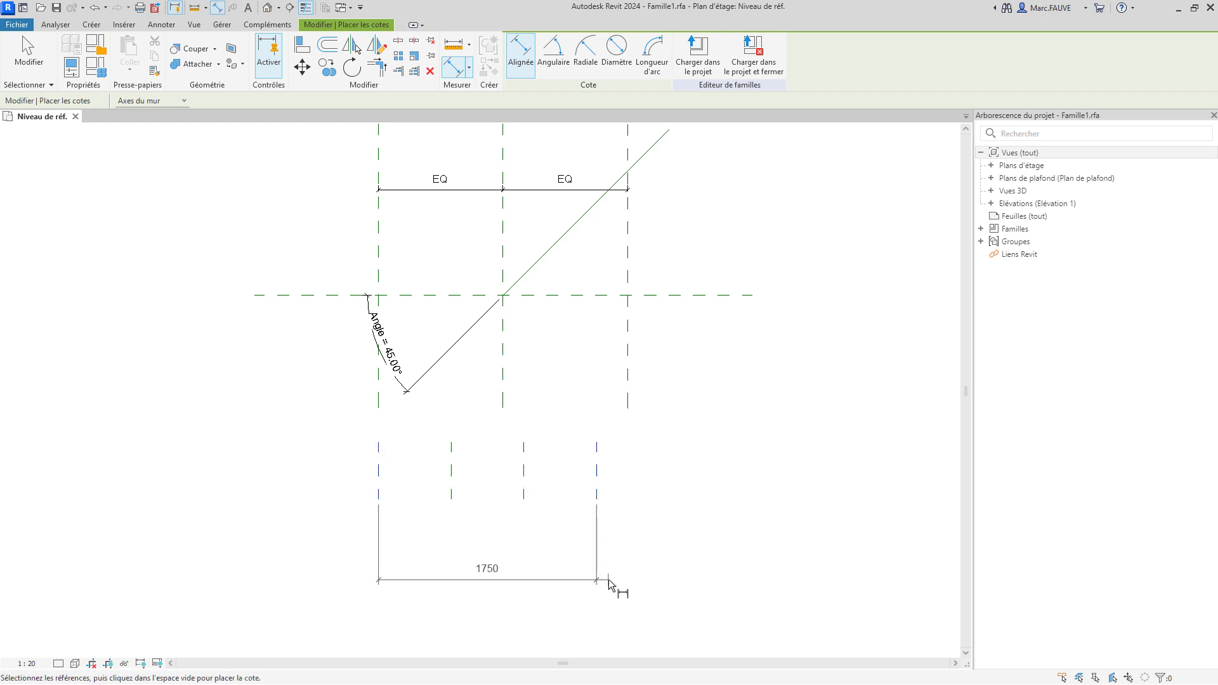
click(606, 570)
key(Escape)
key(Escape)
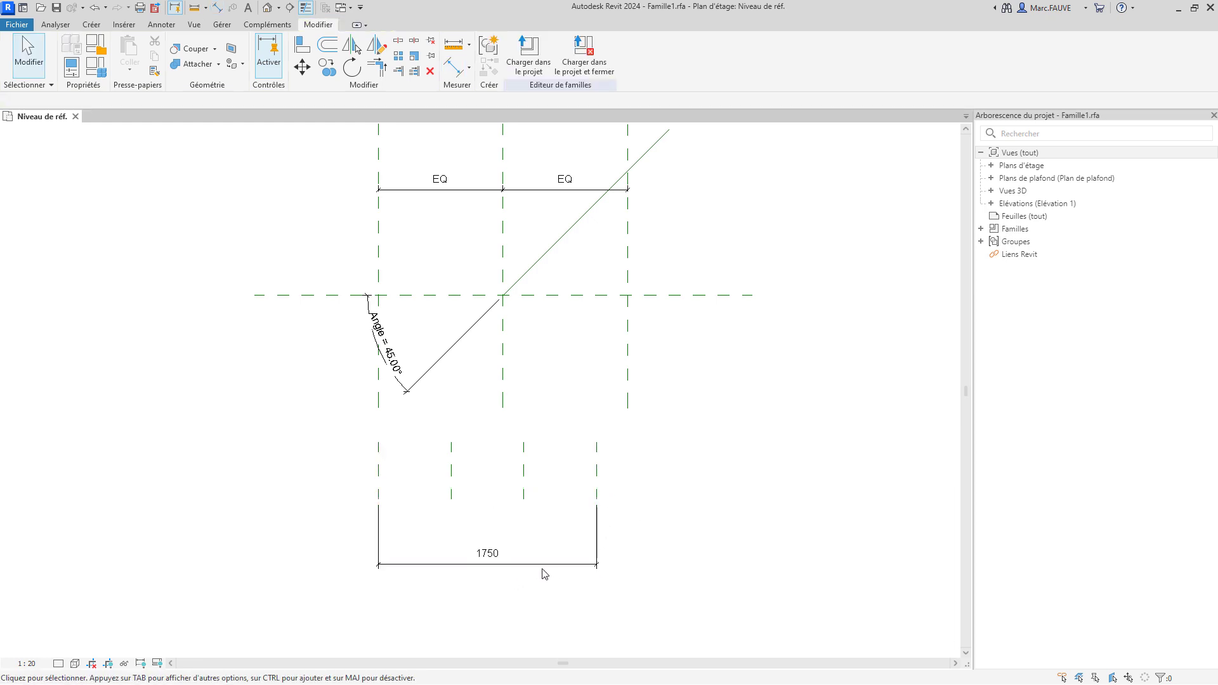
Label the array's overall dimension with the Longueur parameter, and delete that dimension.
click(544, 571)
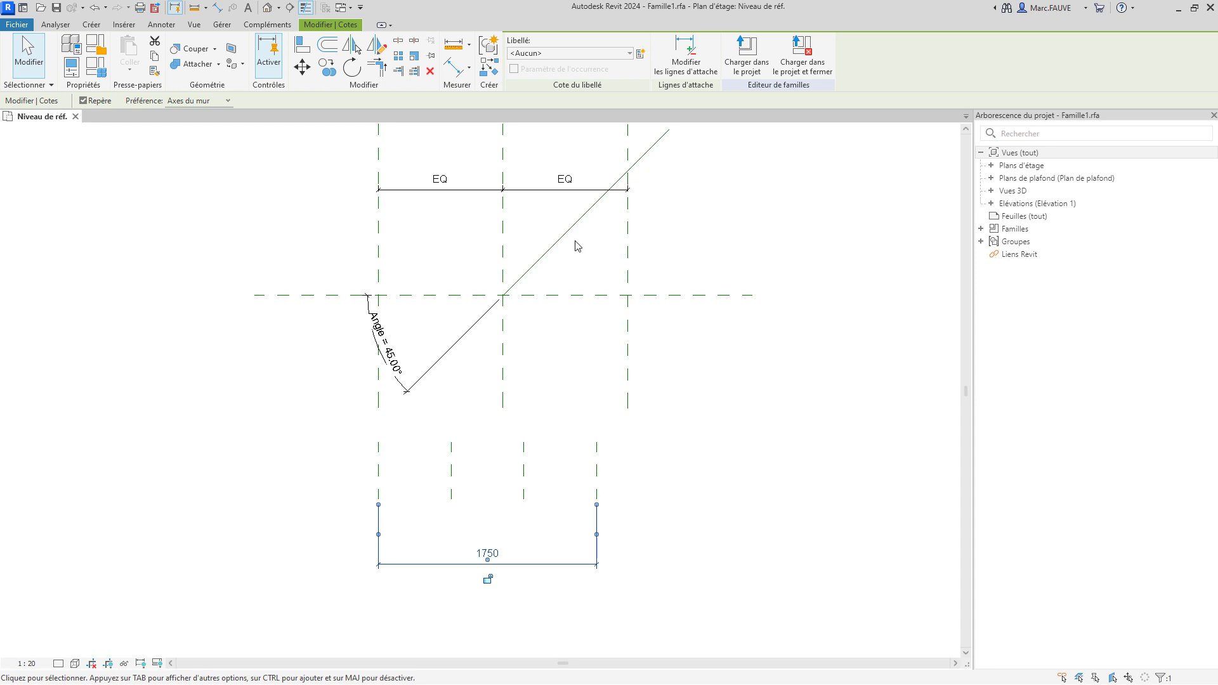
click(622, 58)
click(593, 109)
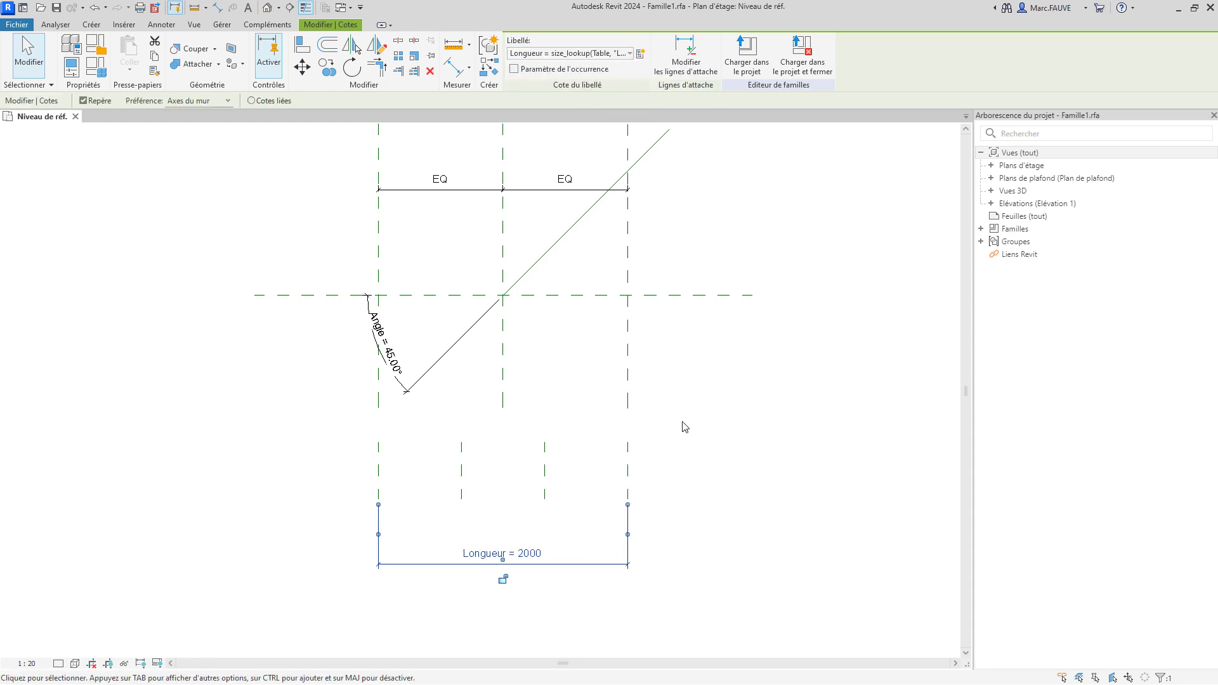
click(771, 462)
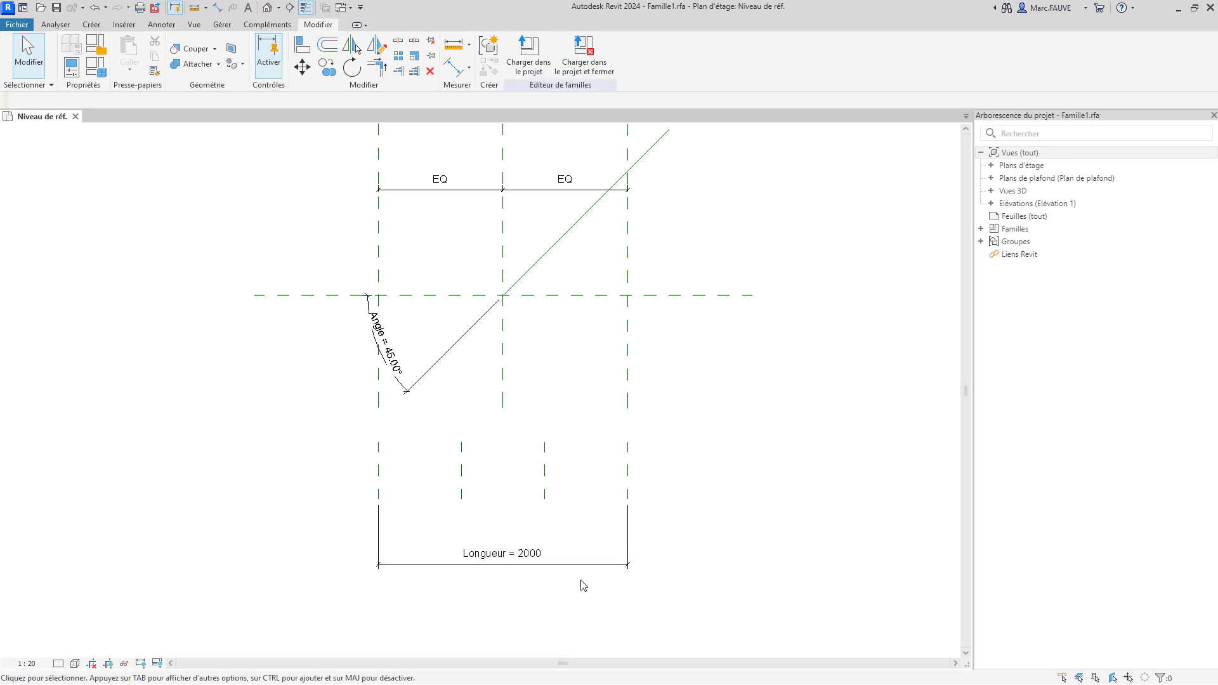
click(573, 564)
key(Delete)
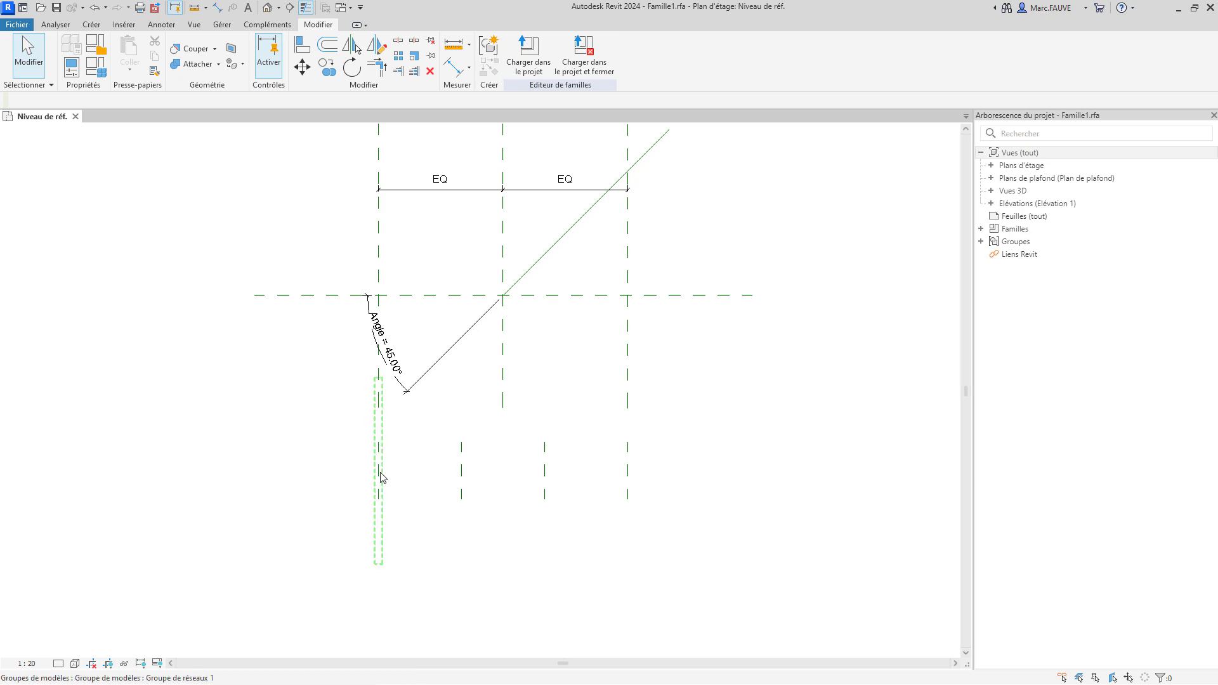
Select the first array member and set Aray_Nb to 2 in the family types.
click(381, 477)
click(95, 66)
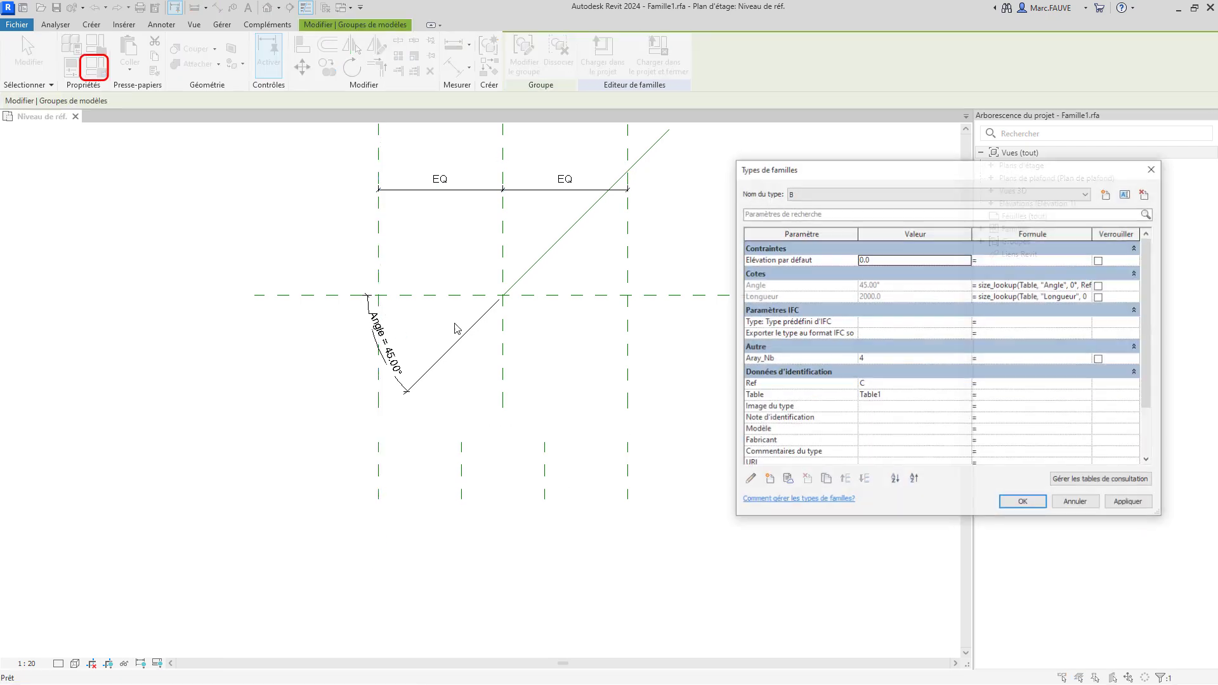
click(902, 359)
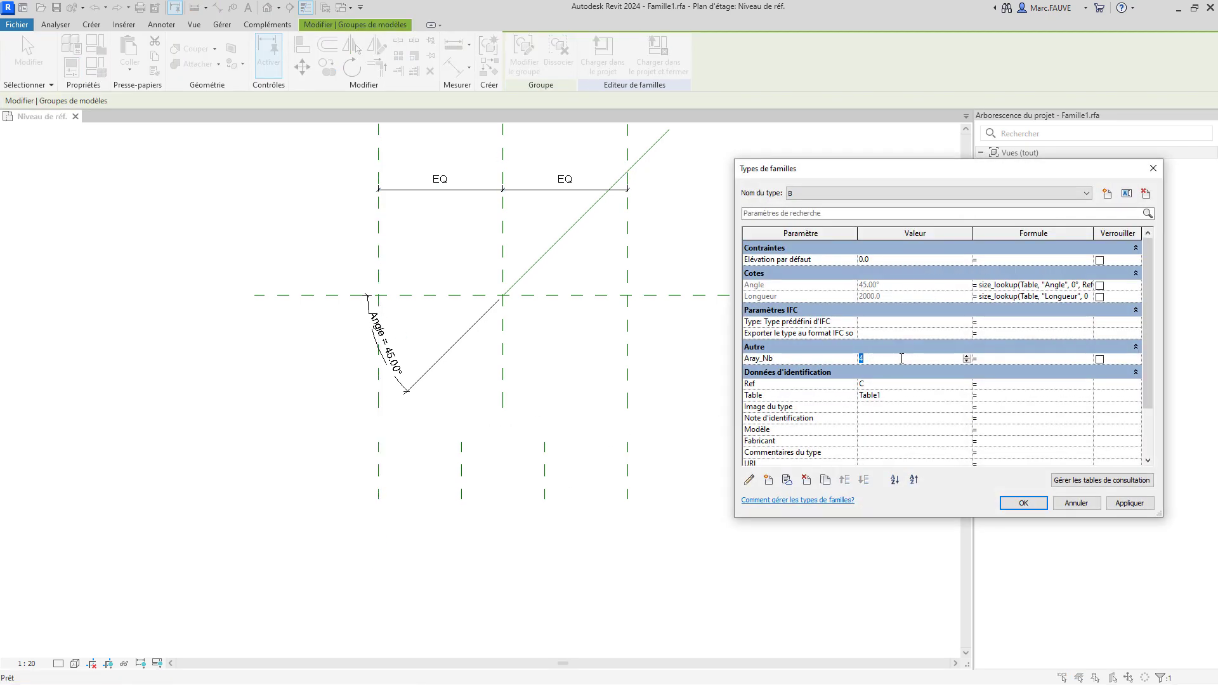
click(1129, 502)
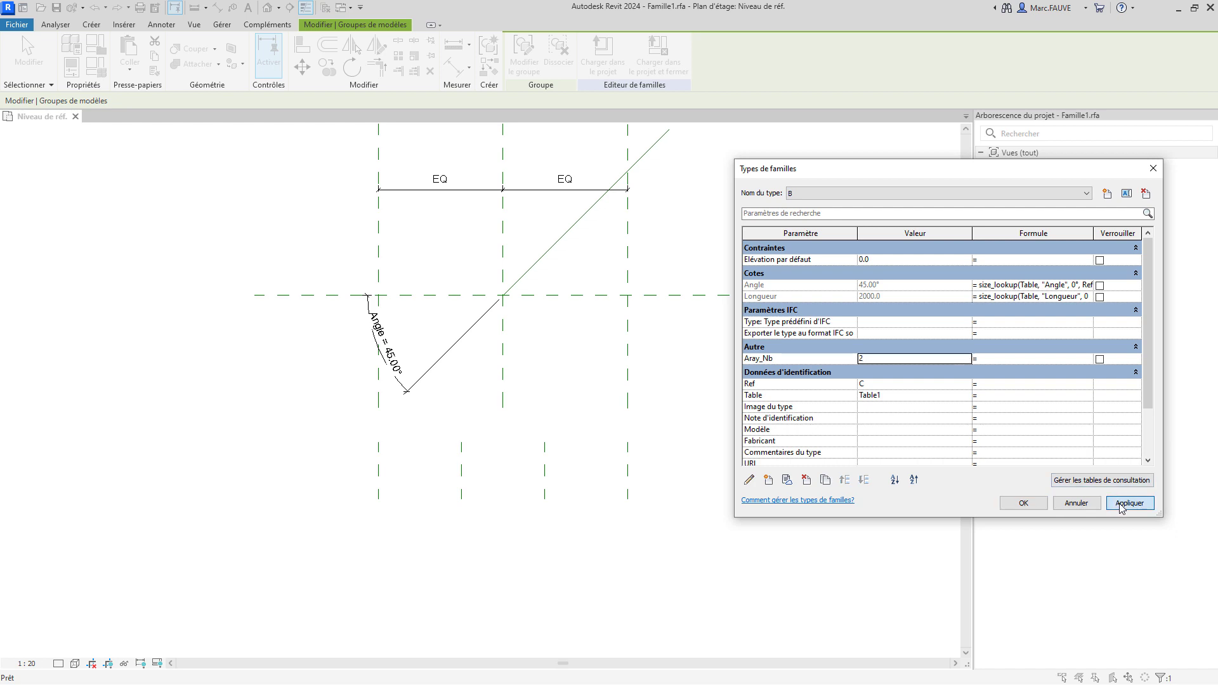
key(Escape)
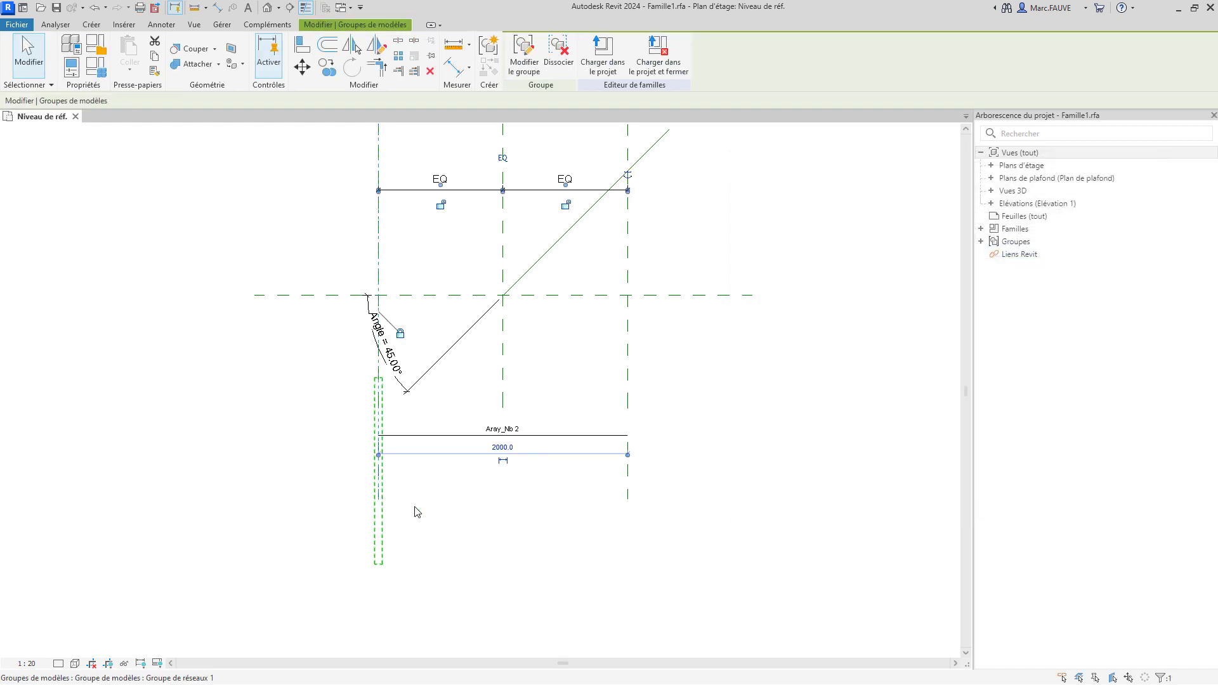
Make the temporary dimension between the two arrayed planes permanent and label it with the Longueur parameter.
click(504, 462)
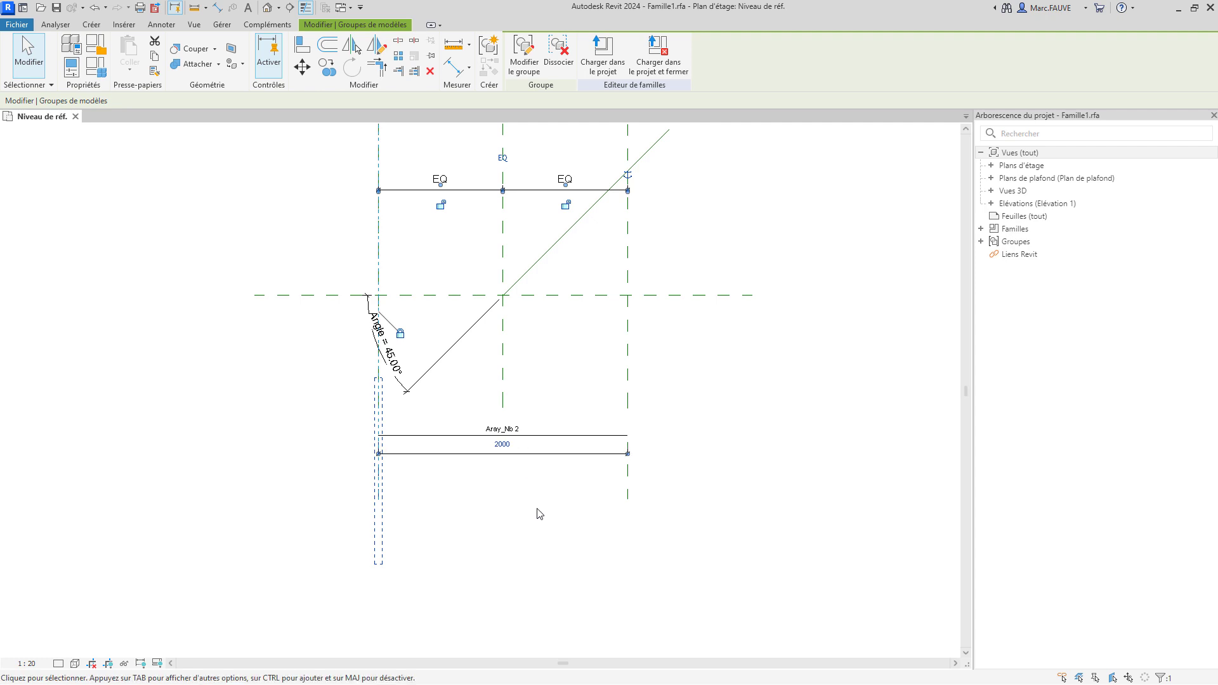
click(528, 461)
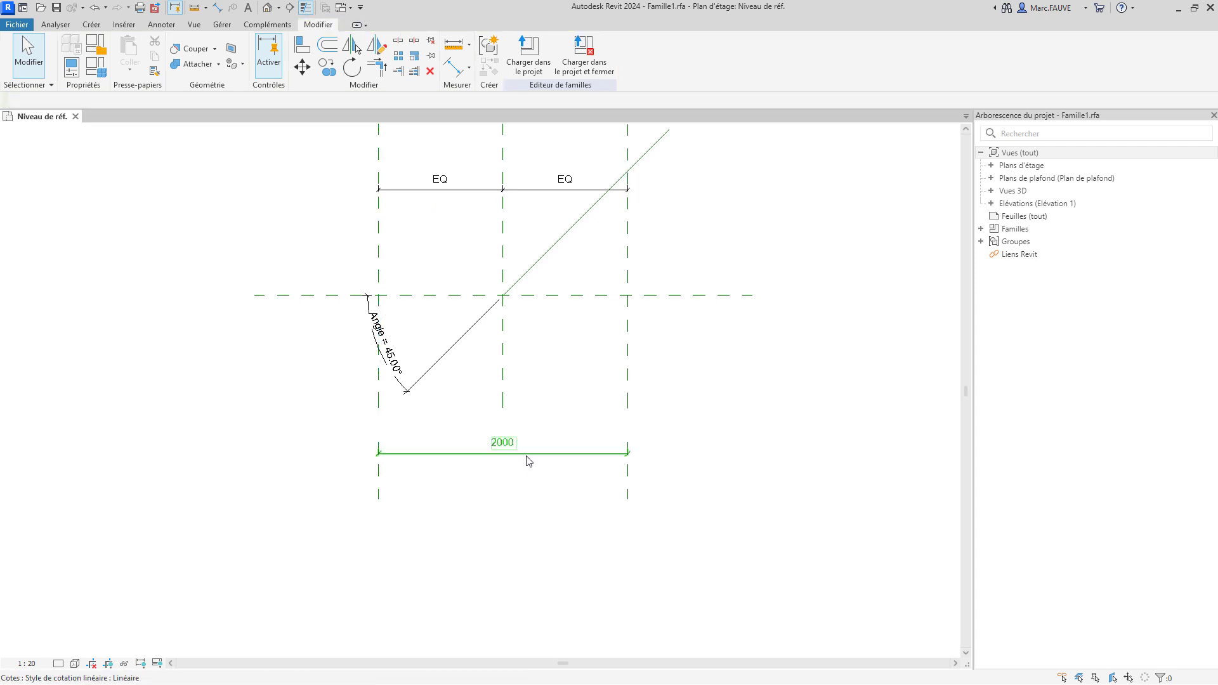
click(556, 459)
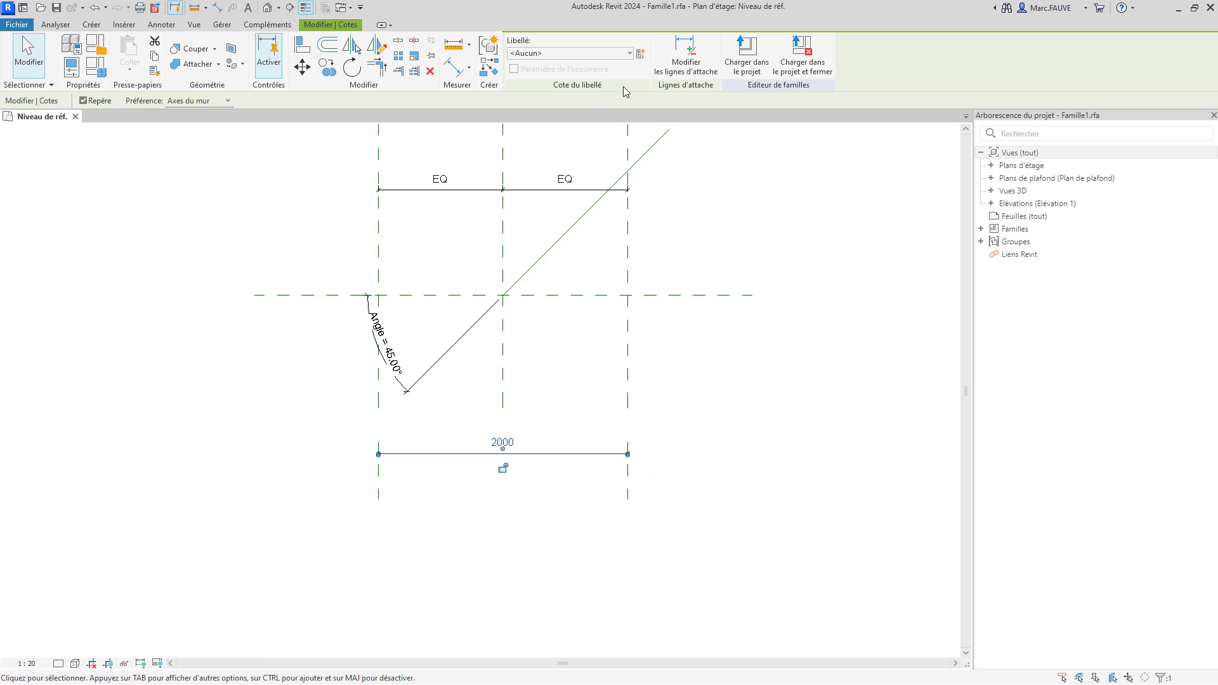
click(609, 53)
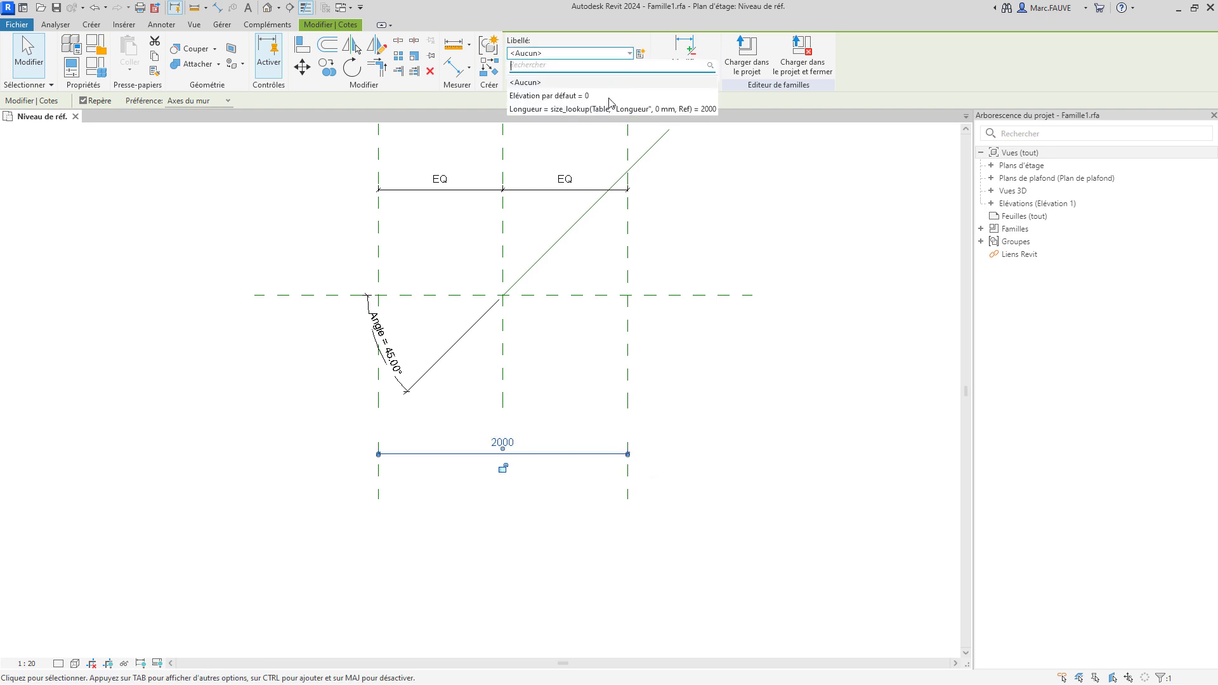
click(566, 111)
click(788, 413)
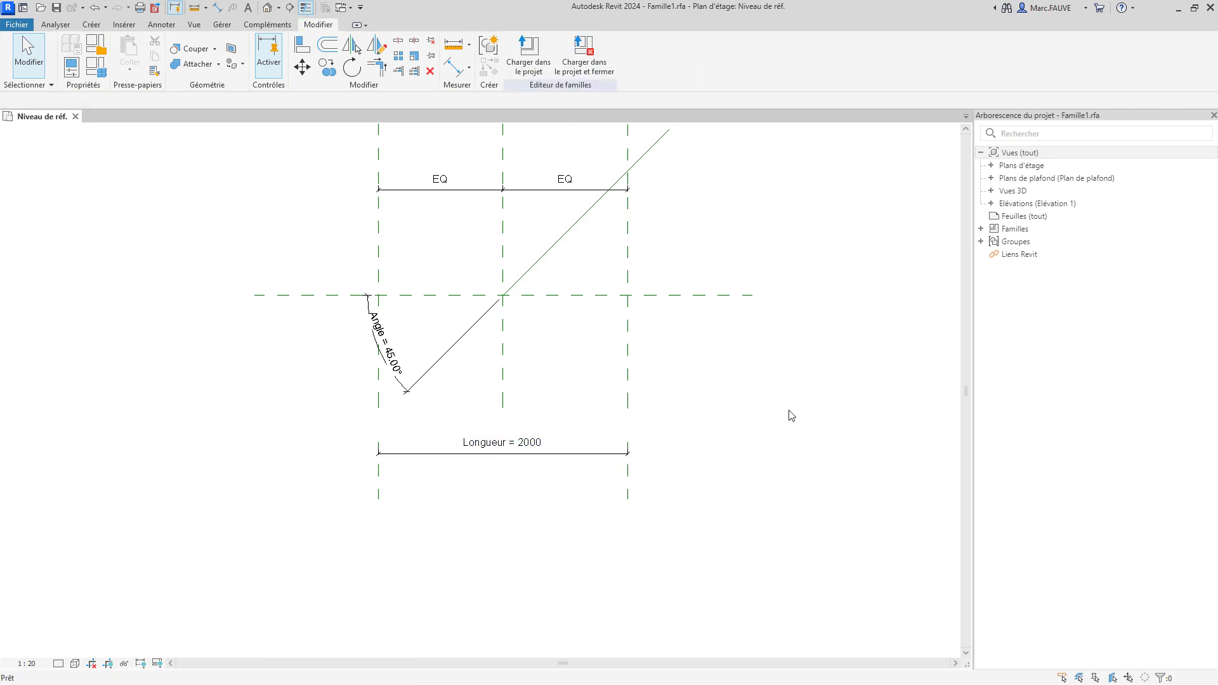
Set Aray_Nb to 5 in the family types and apply it, and change Ref to D.
click(101, 68)
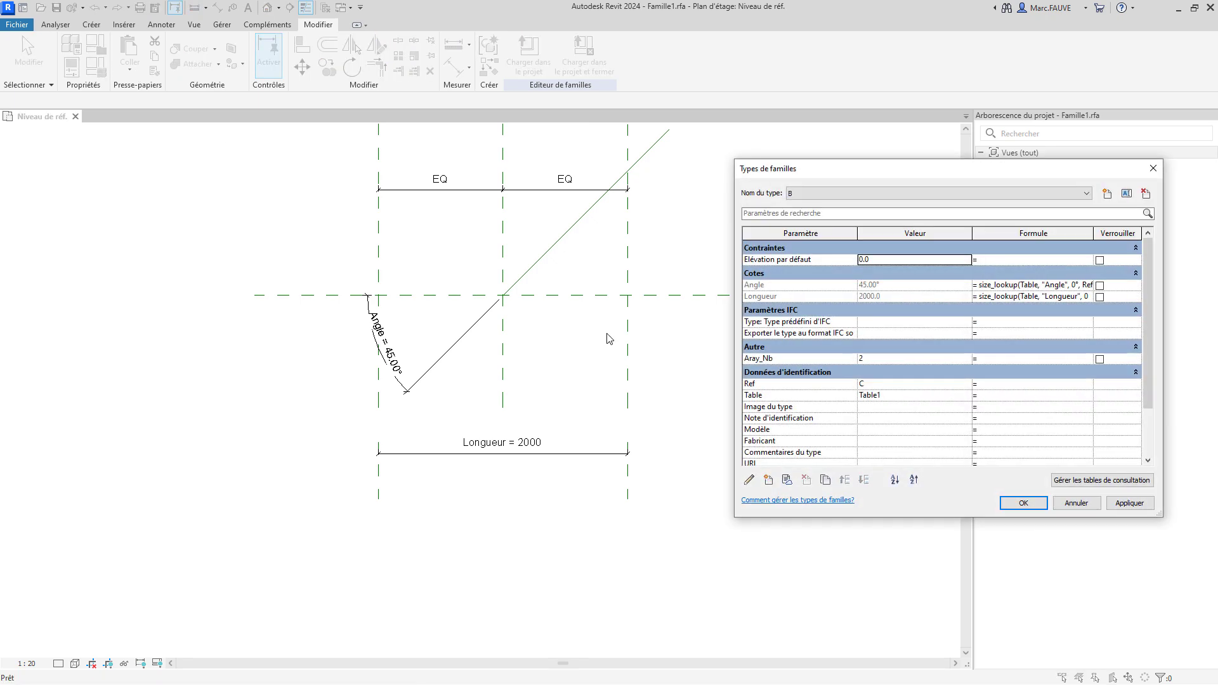
click(883, 361)
text(5)
click(1137, 505)
click(896, 385)
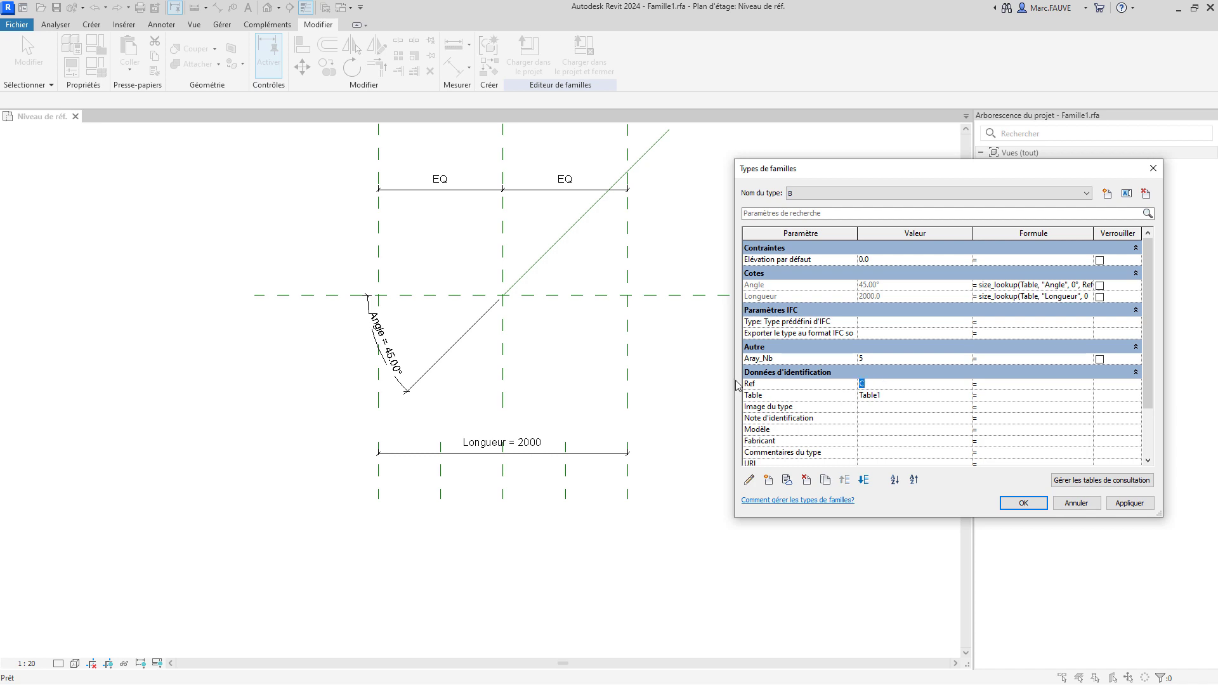
text(D)
click(1142, 504)
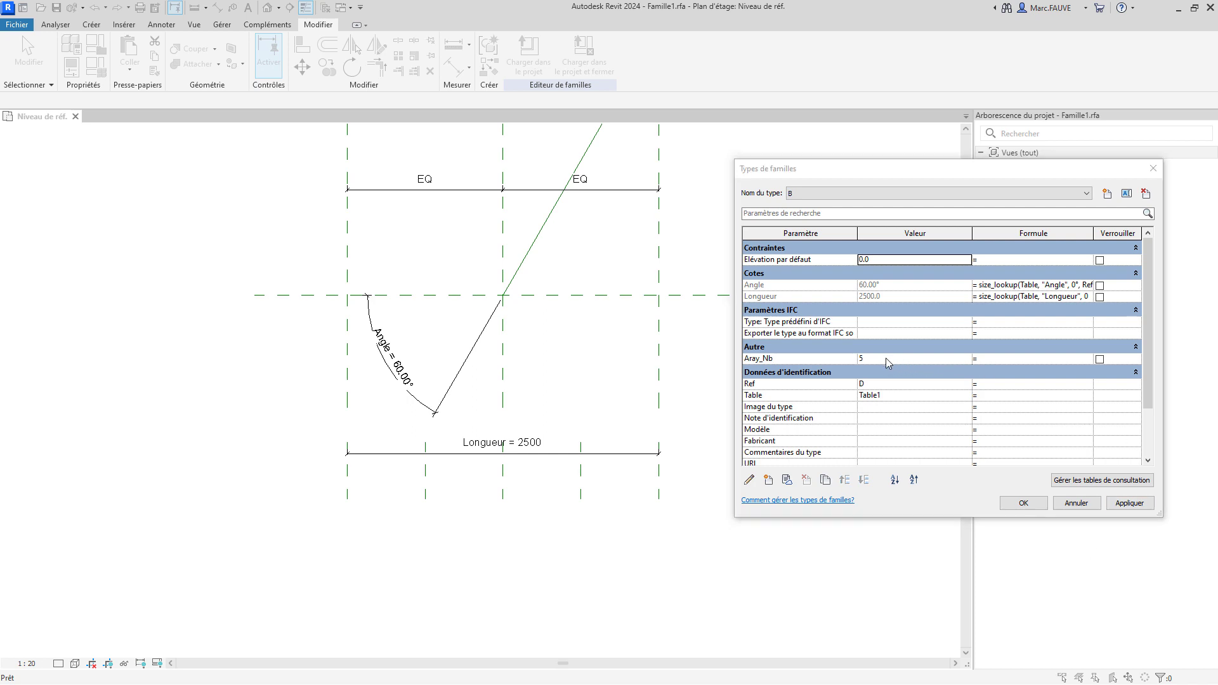
Widen the family types dialog and copy Angle's size_lookup formula into the formula of Aray_Nb.
click(887, 359)
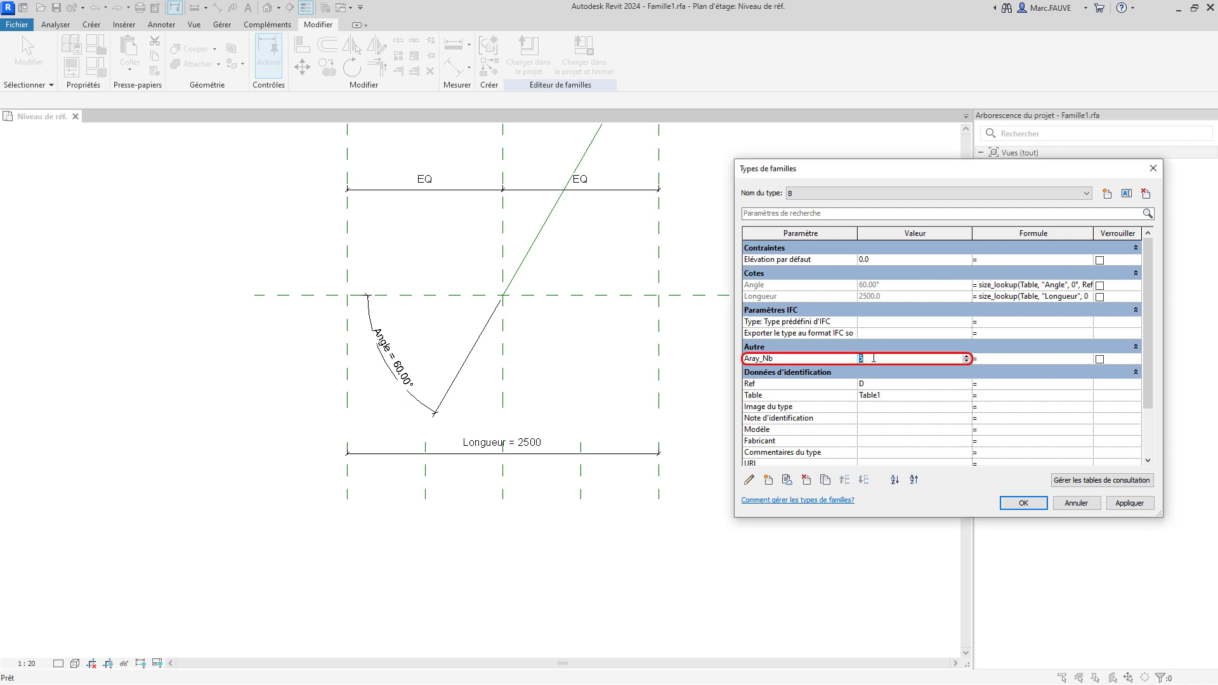
click(905, 359)
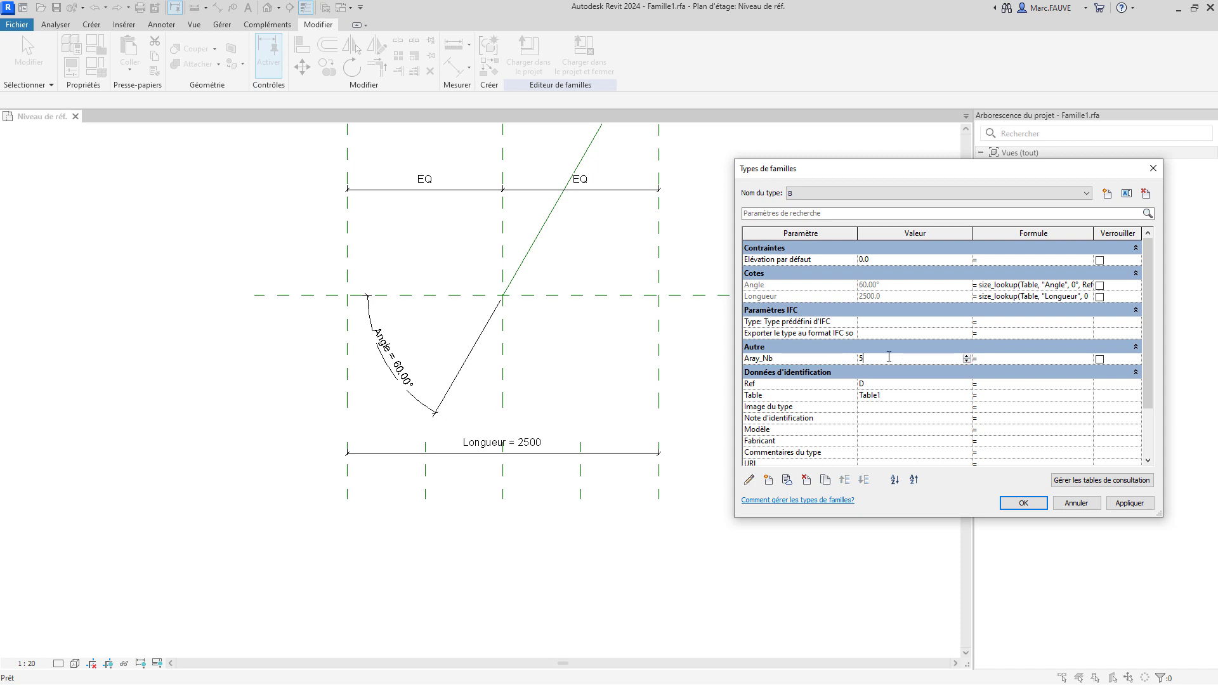
drag(734, 334, 509, 334)
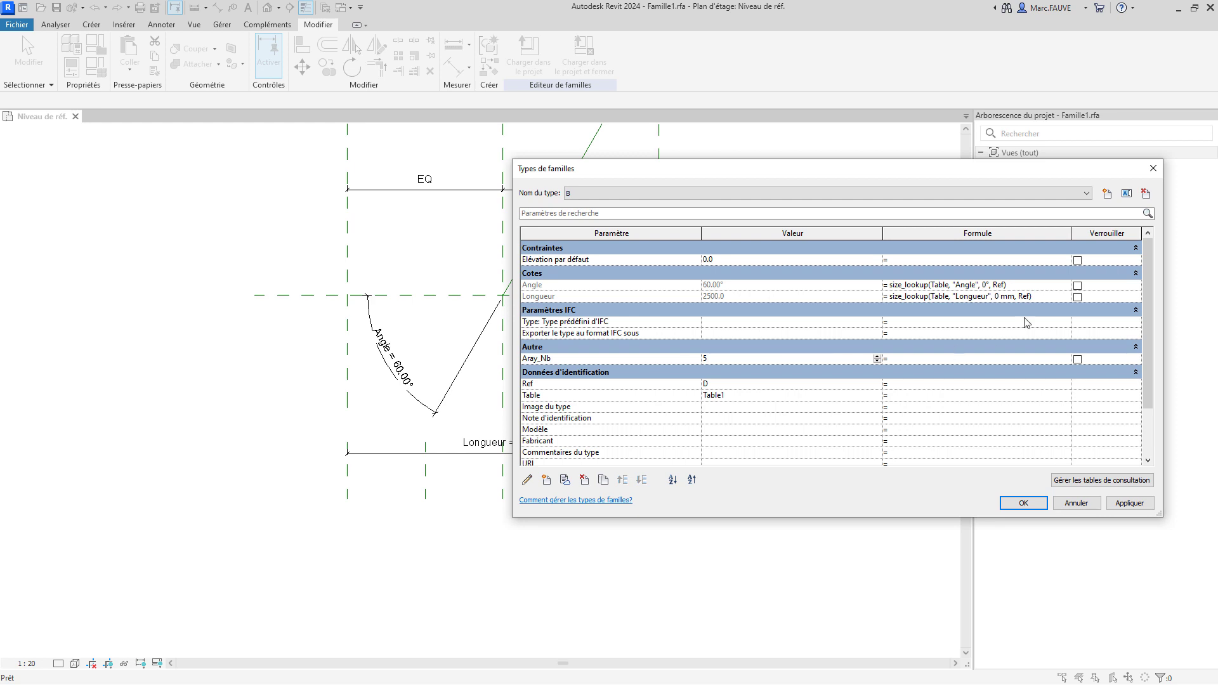
click(1043, 285)
key(ctrl+c)
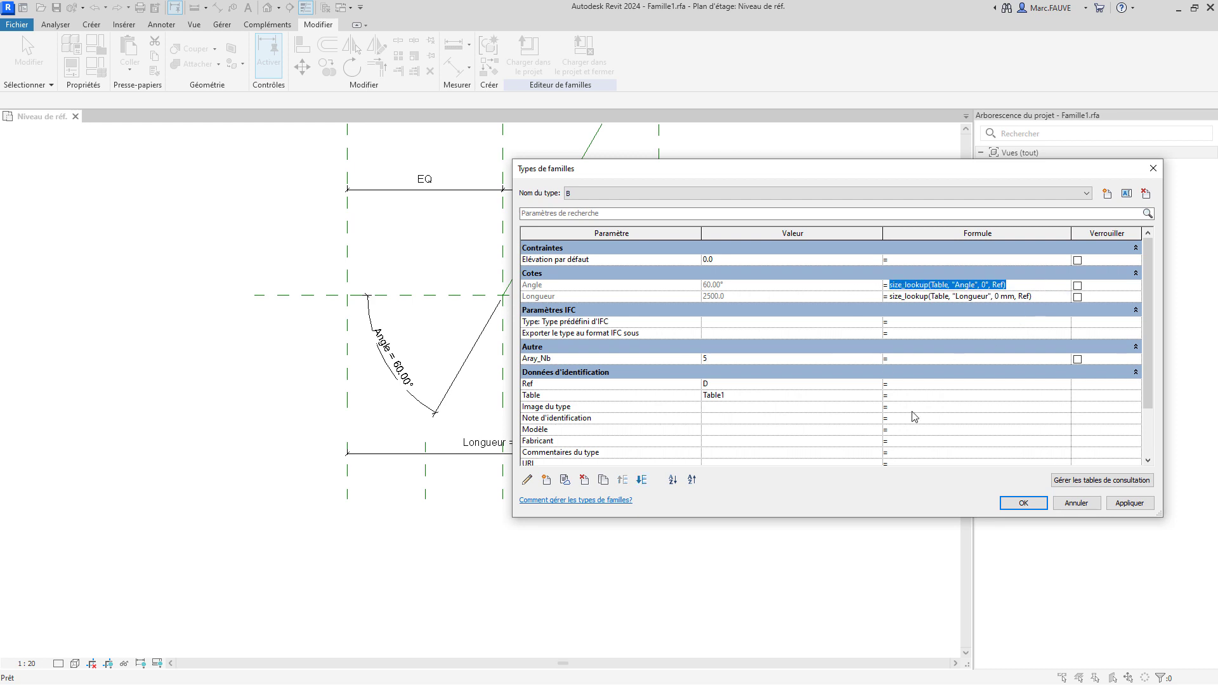
click(916, 358)
key(ctrl+v)
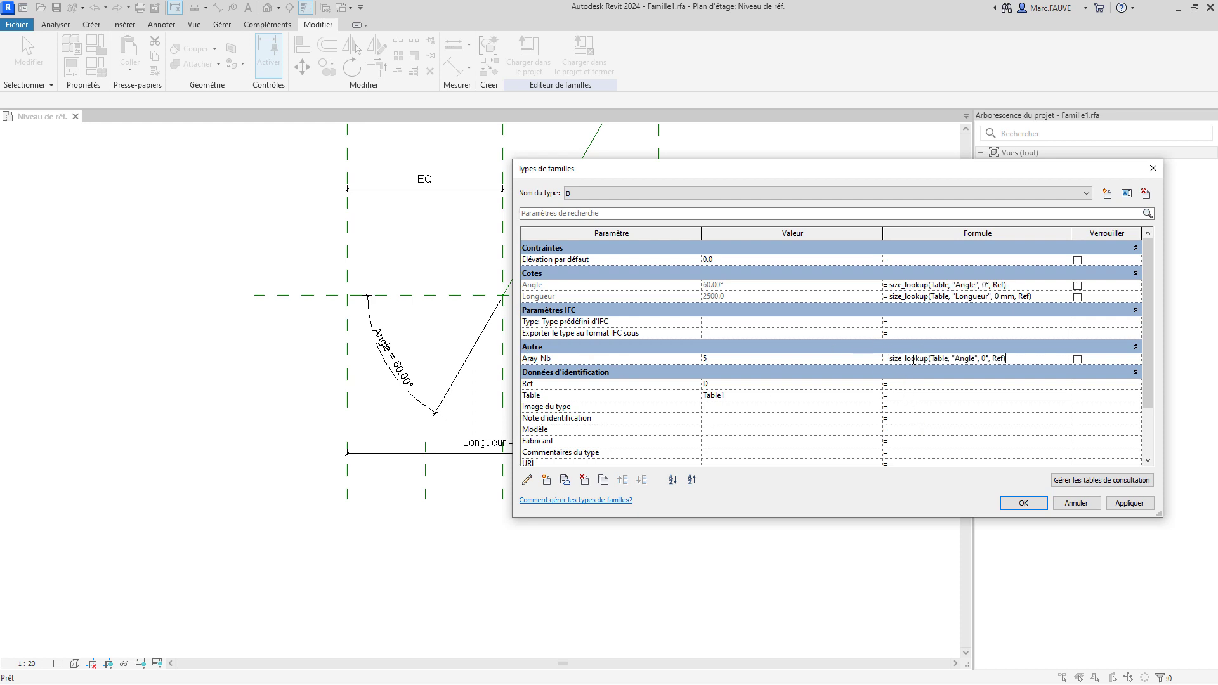
Switch to Table1.CSV in Notepad++, name the number column header Aray_Nb before ##number##general, and save the file.
key(alt+Tab)
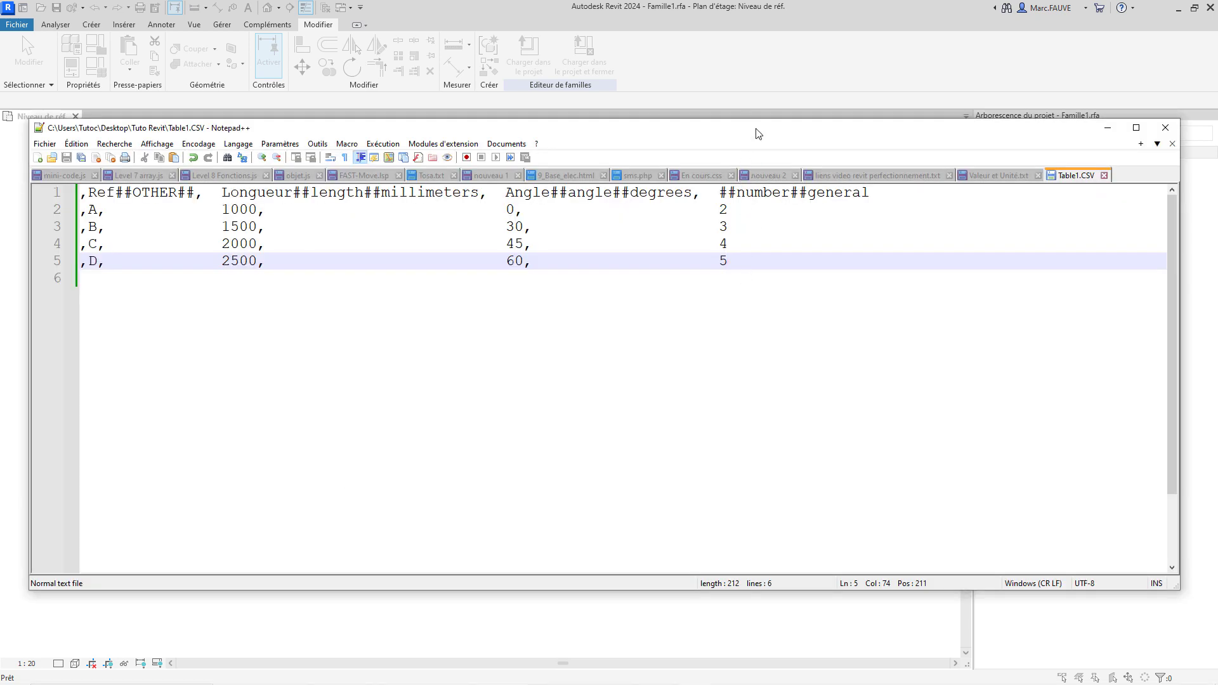
drag(756, 130, 771, 356)
click(727, 415)
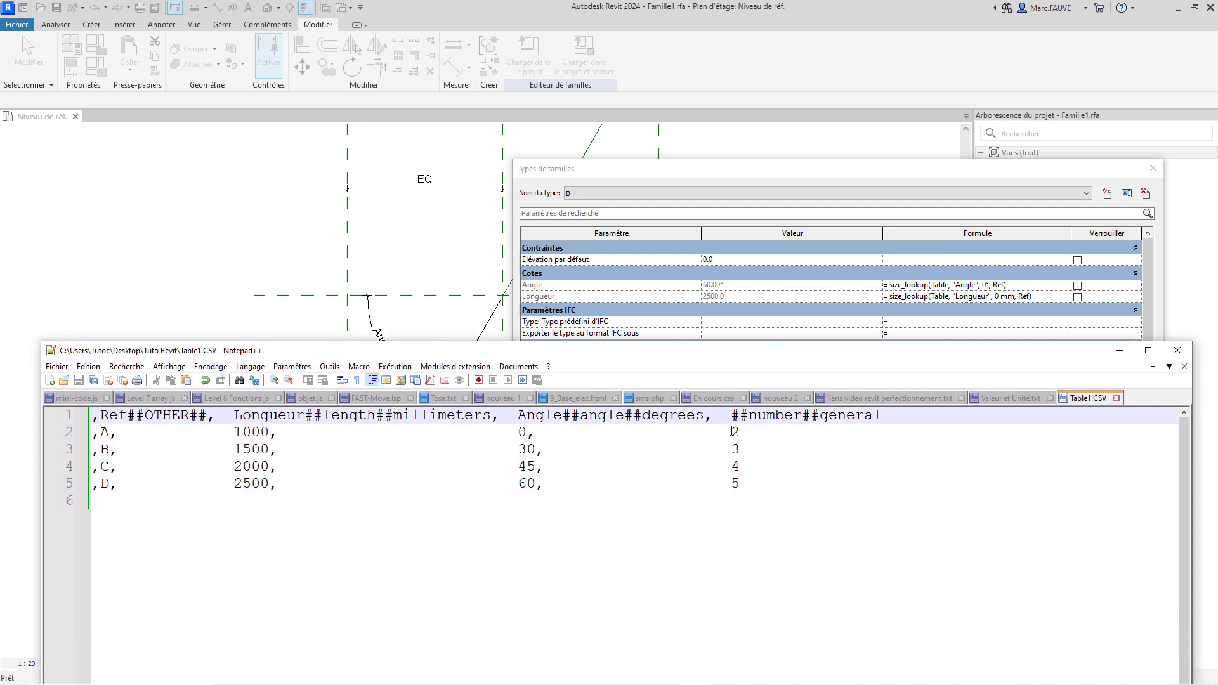
text(Aray)
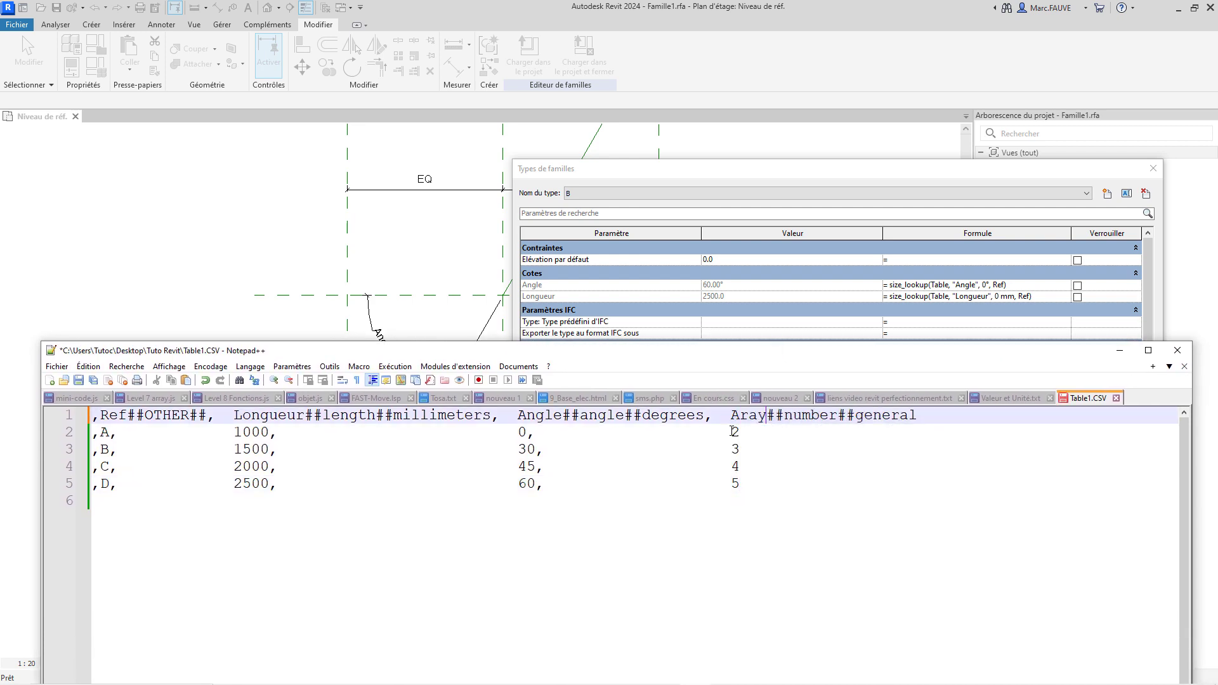
text(_)
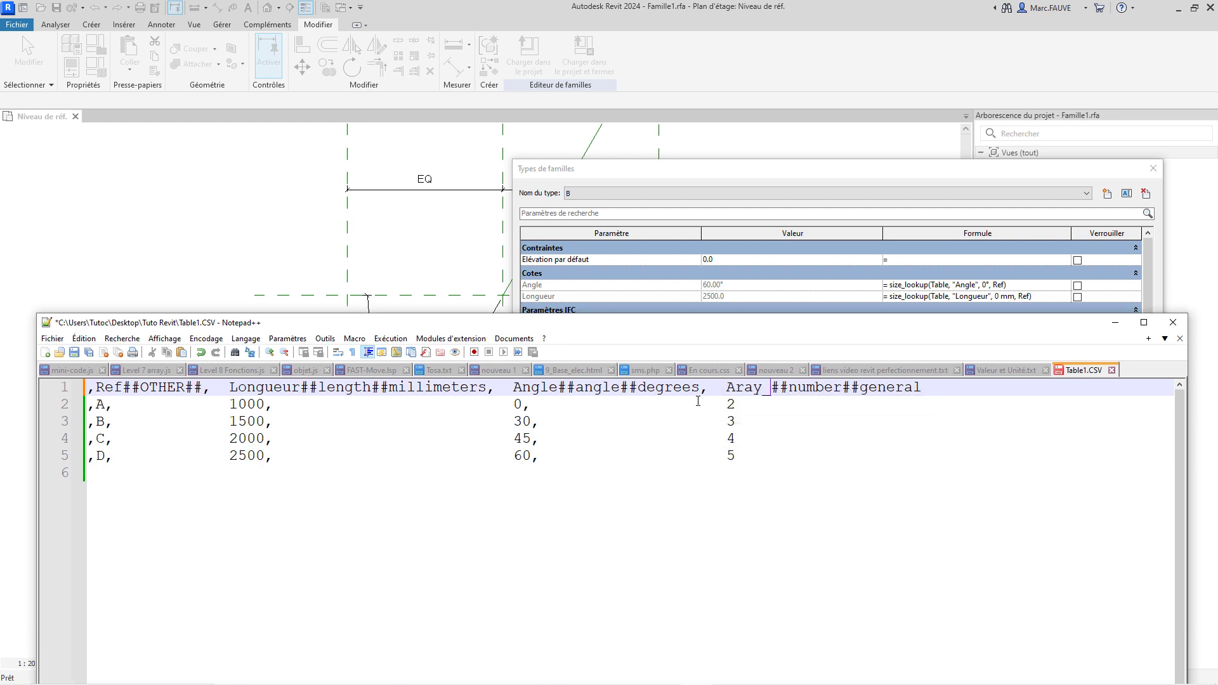
text(Nb)
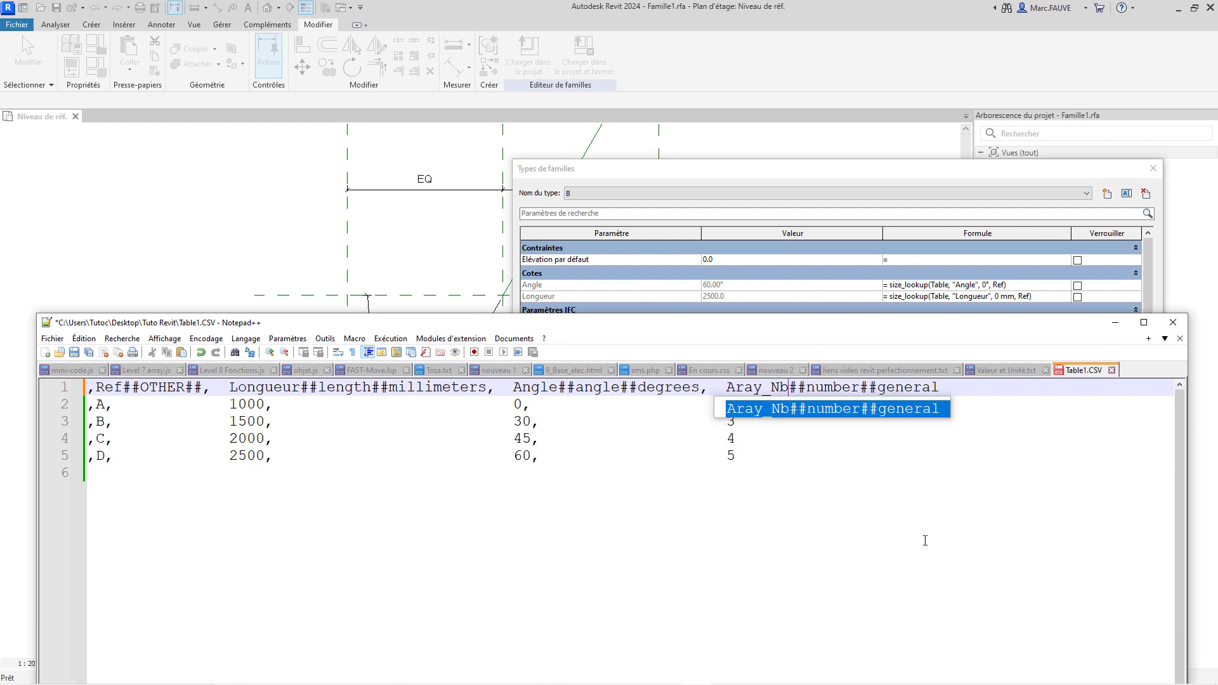
click(925, 541)
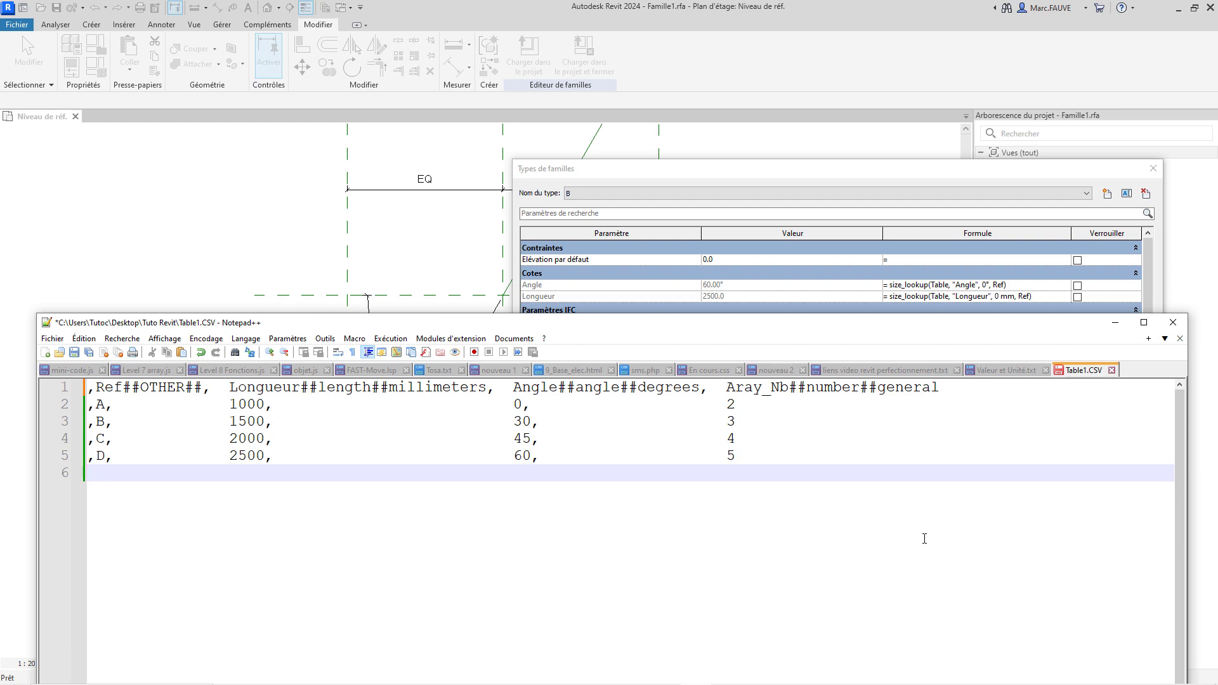
key(ctrl+s)
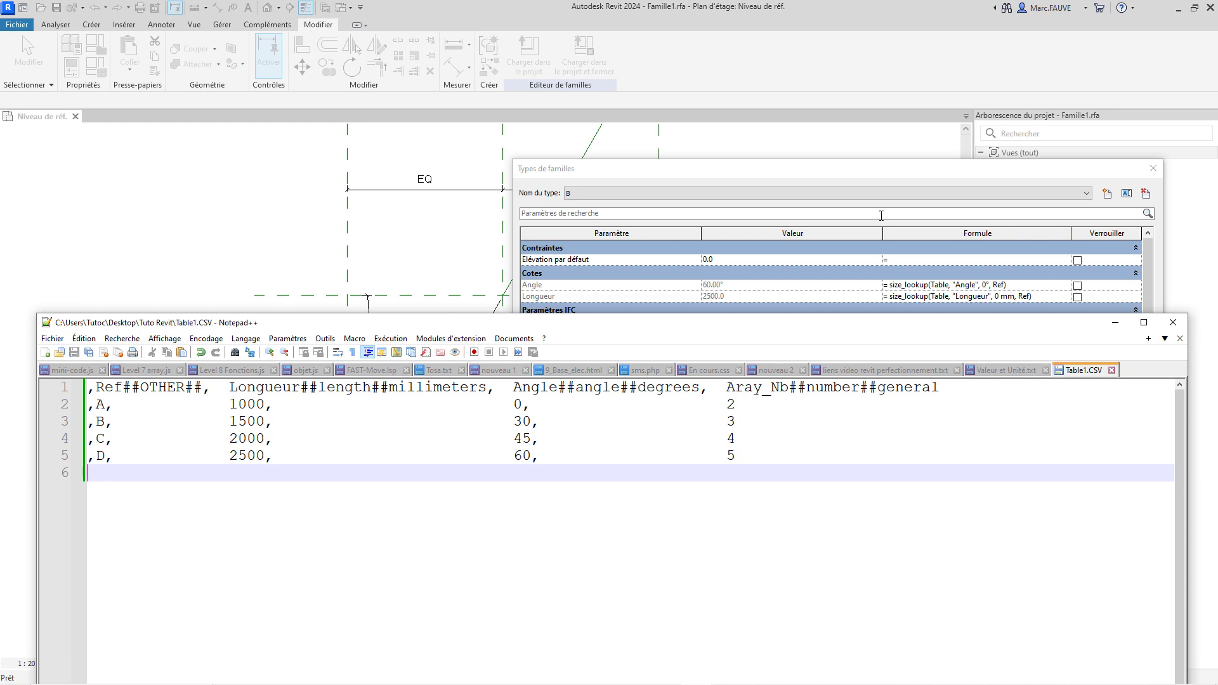
Return to the Revit family types and re-import Table1.CSV as a lookup table, replacing the existing Table1.
click(880, 174)
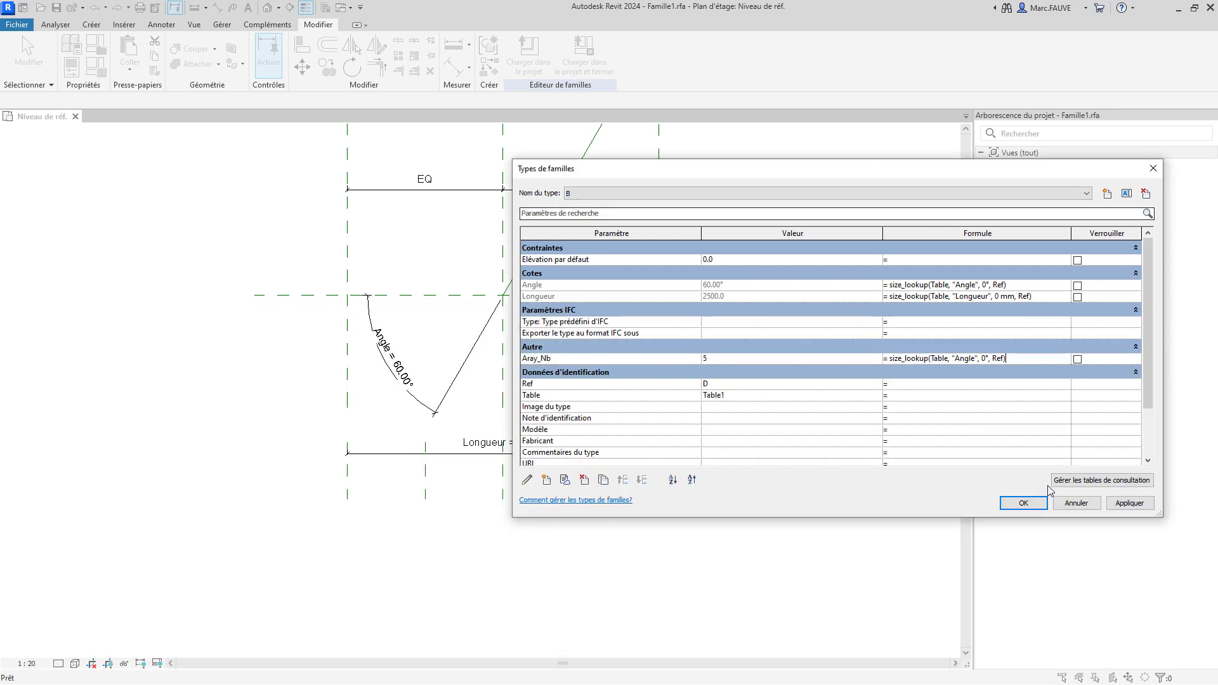
click(1102, 480)
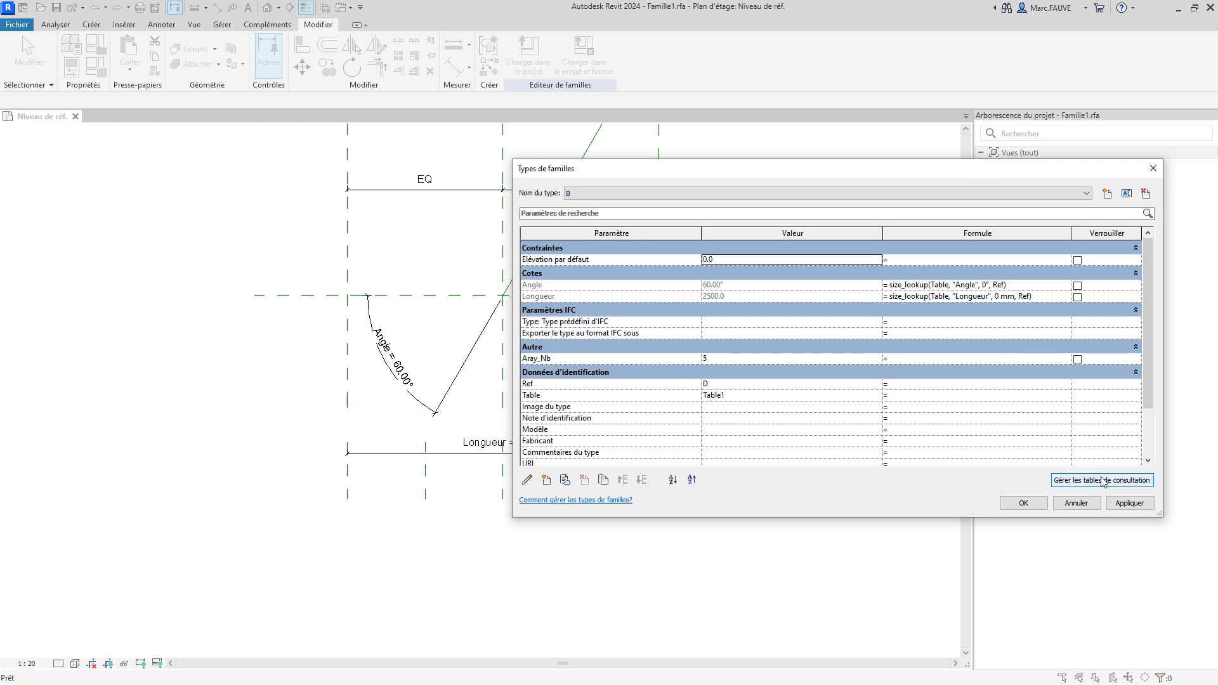
click(798, 432)
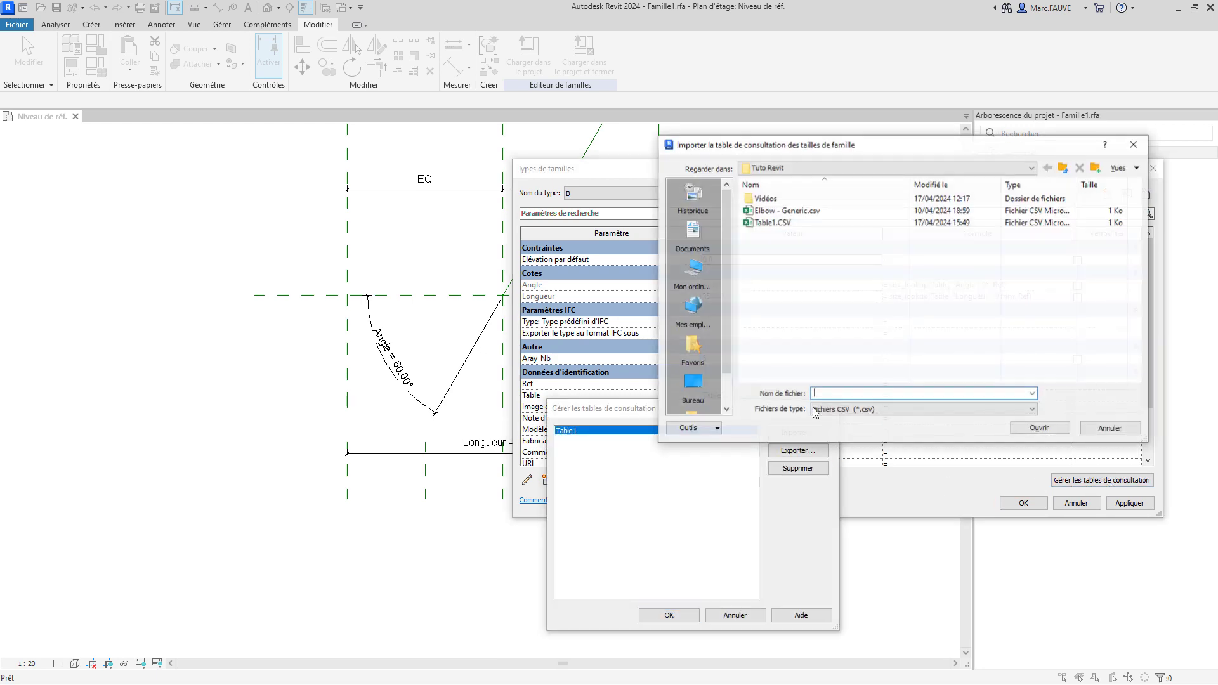
click(765, 223)
click(1040, 429)
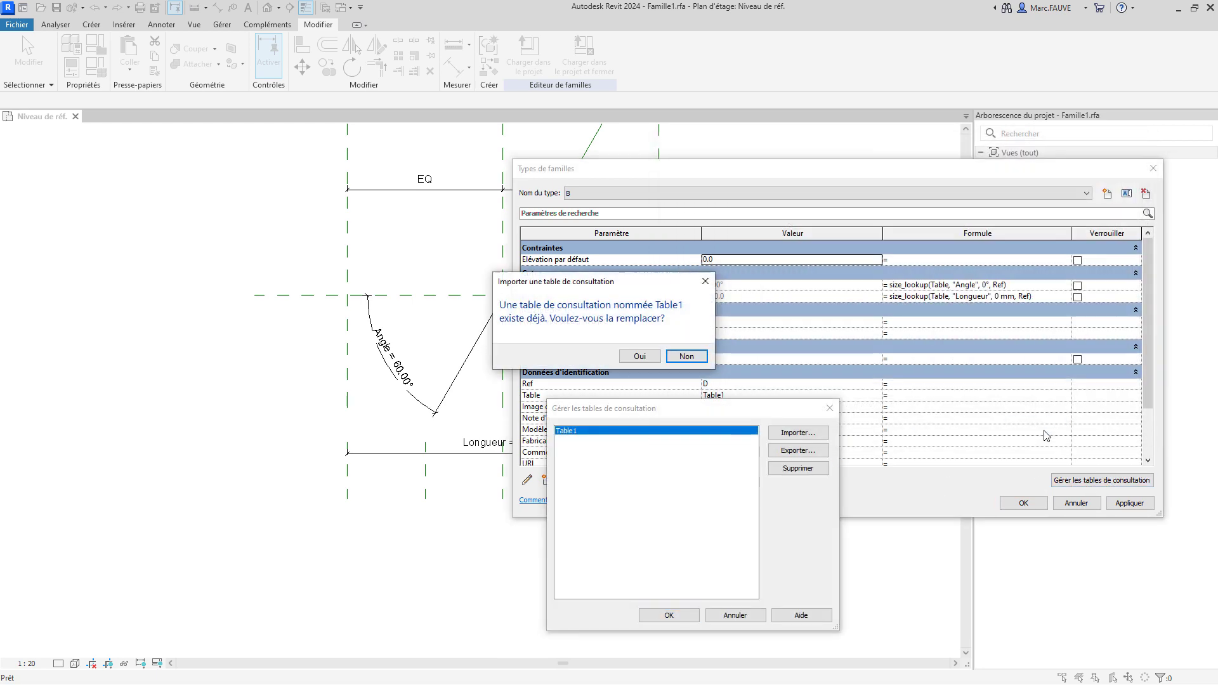
click(650, 357)
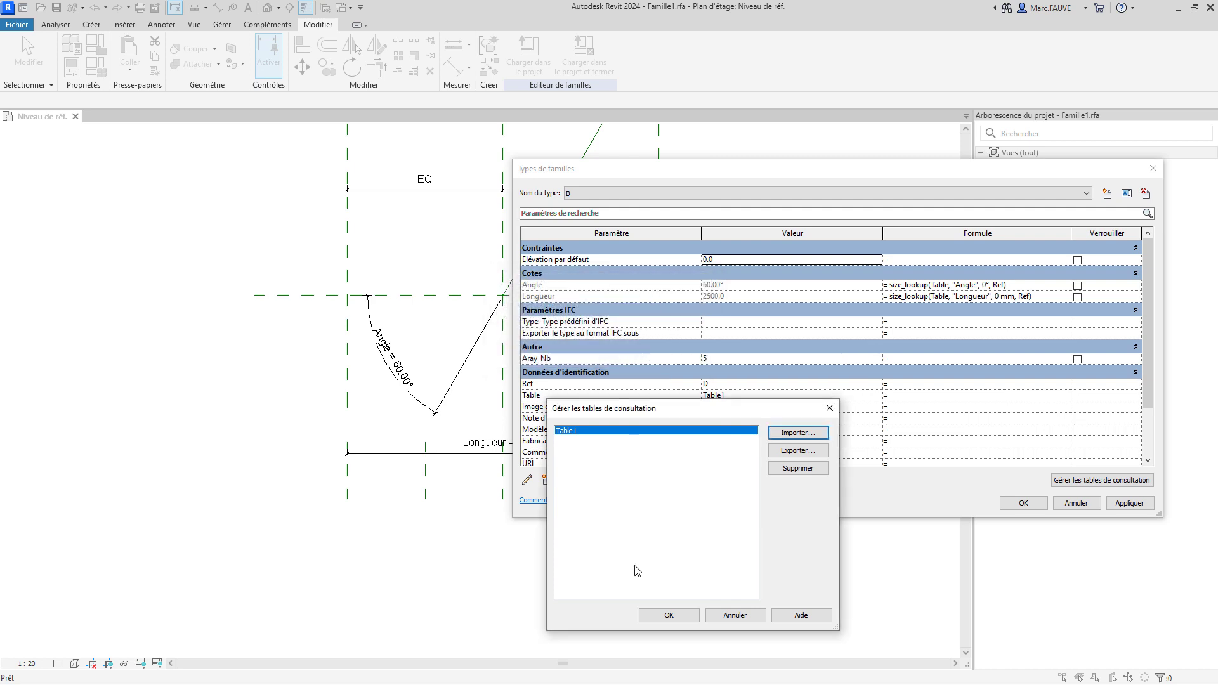
click(667, 615)
Reuse Angle's formula to give Aray_Nb the formula size_lookup(Table, "Aray_Nb", 0, Ref), and apply it.
click(1009, 285)
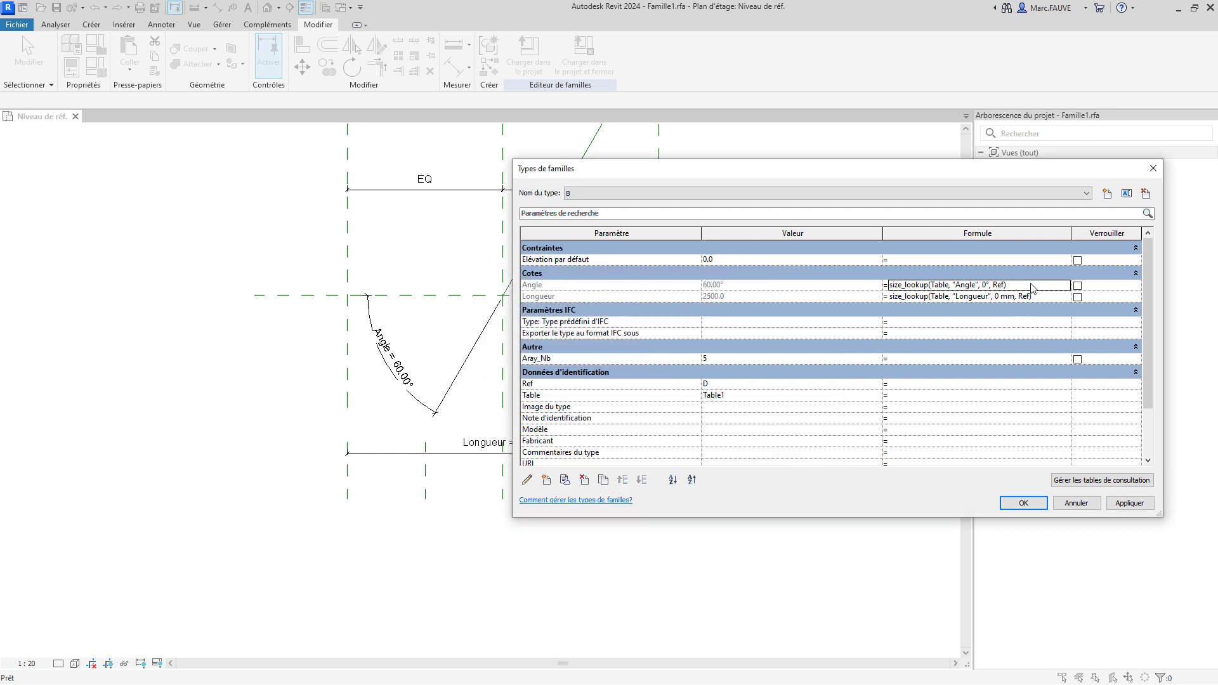
drag(1009, 285, 850, 286)
key(ctrl+c)
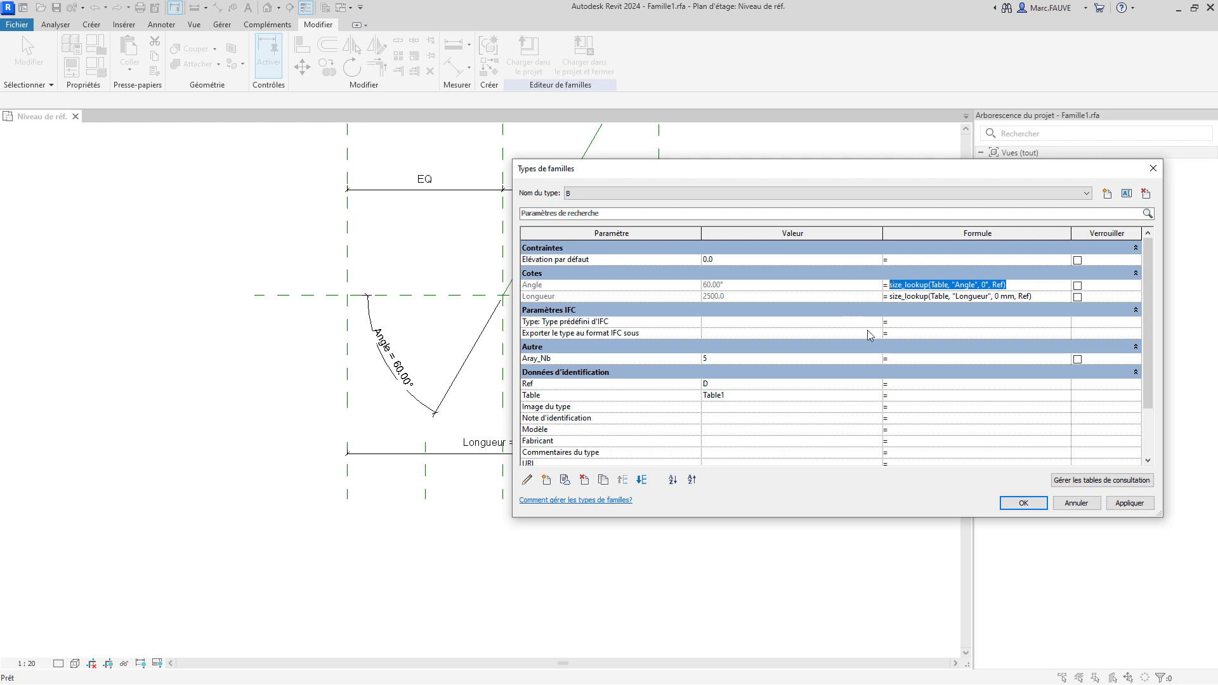
click(948, 359)
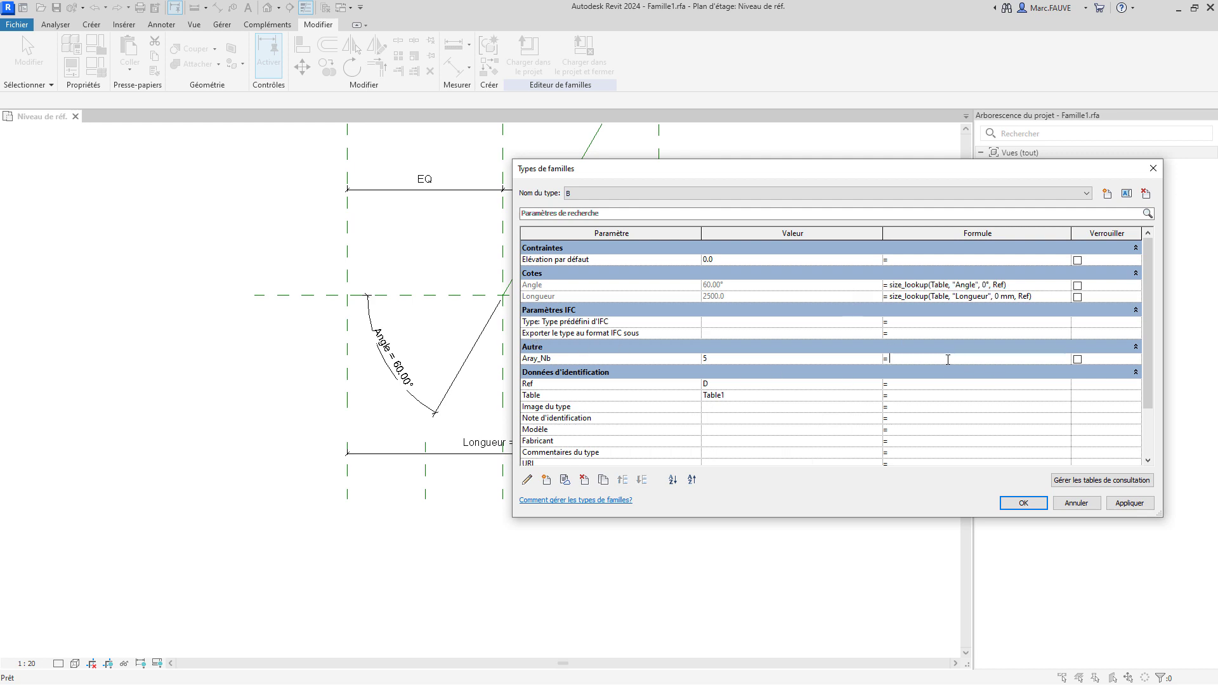
key(ctrl+v)
drag(956, 359, 977, 360)
text(Aray_Nb)
key(BackSpace)
click(1128, 505)
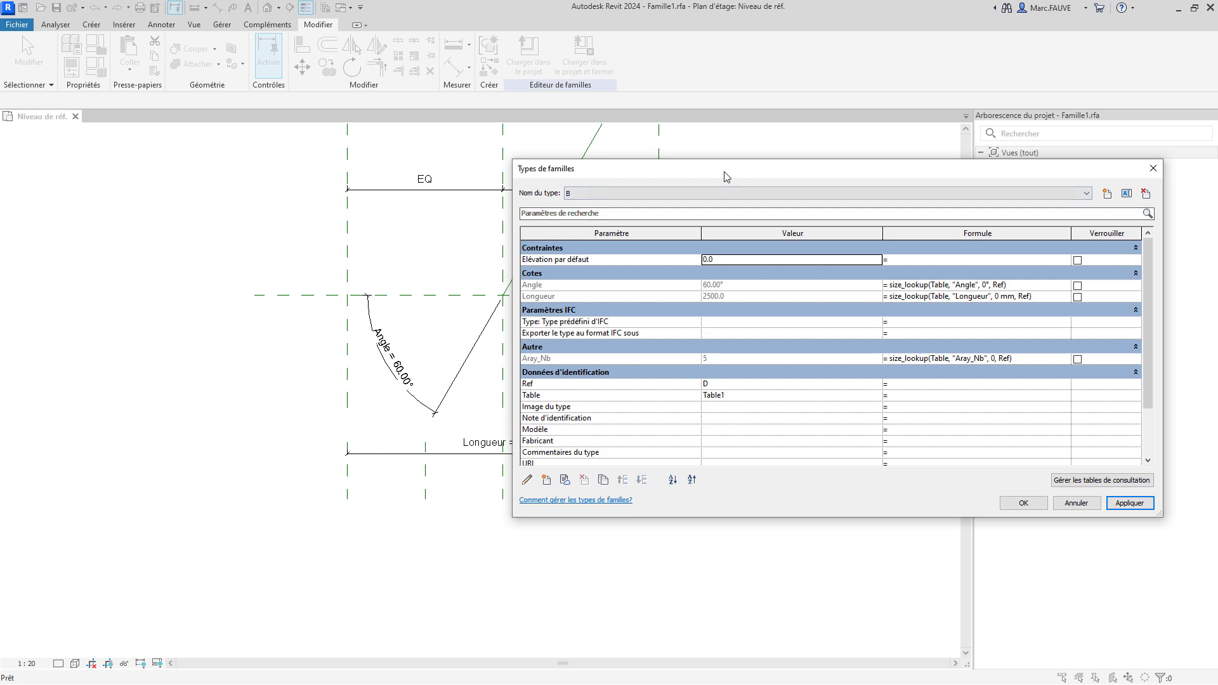
Move the family types dialog clear of the drawing, set Ref to A and apply it.
drag(727, 171, 924, 172)
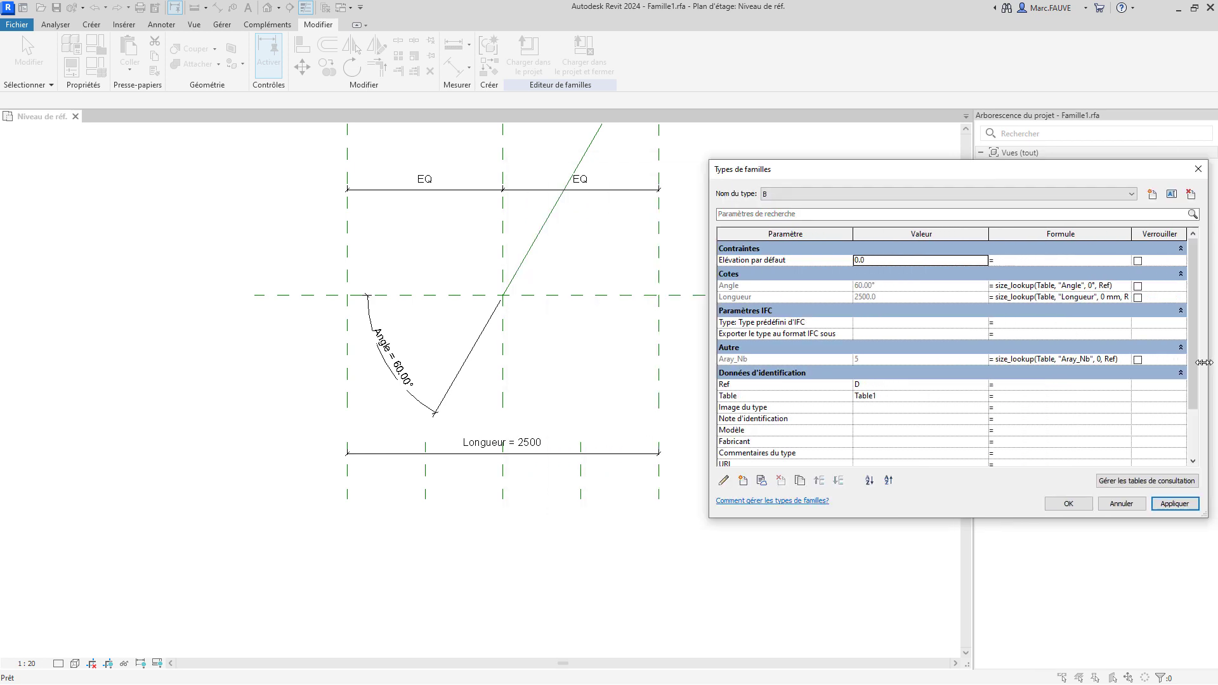
click(877, 386)
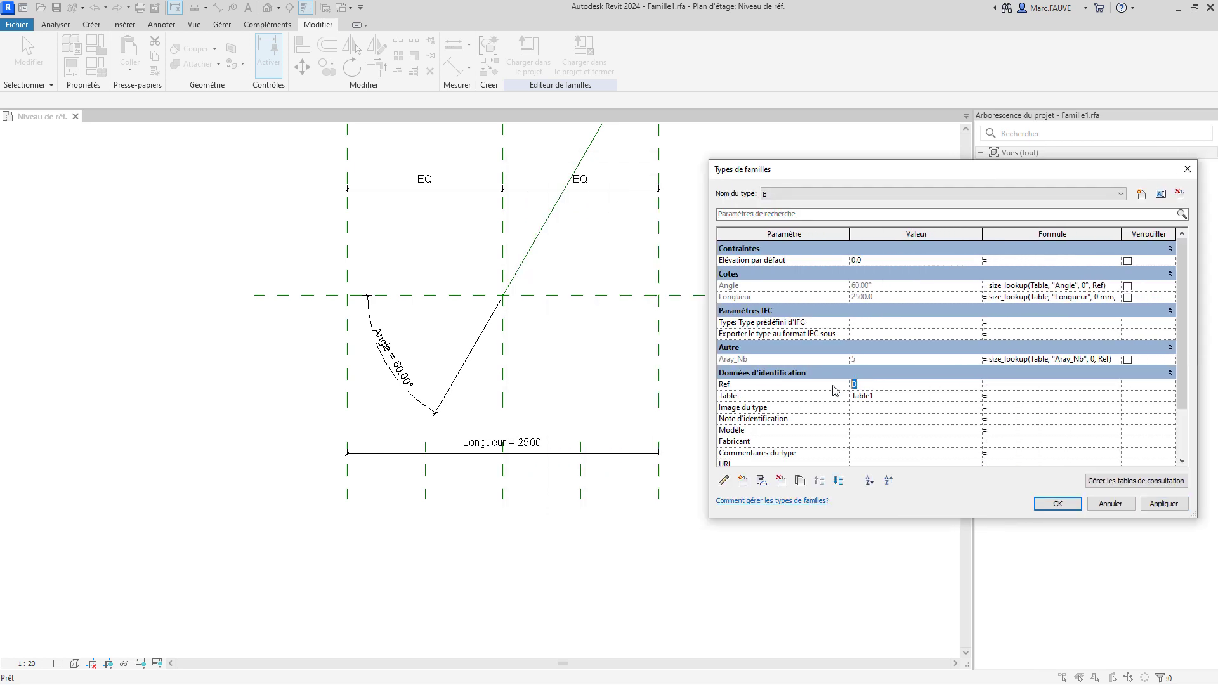
text(A)
click(1165, 503)
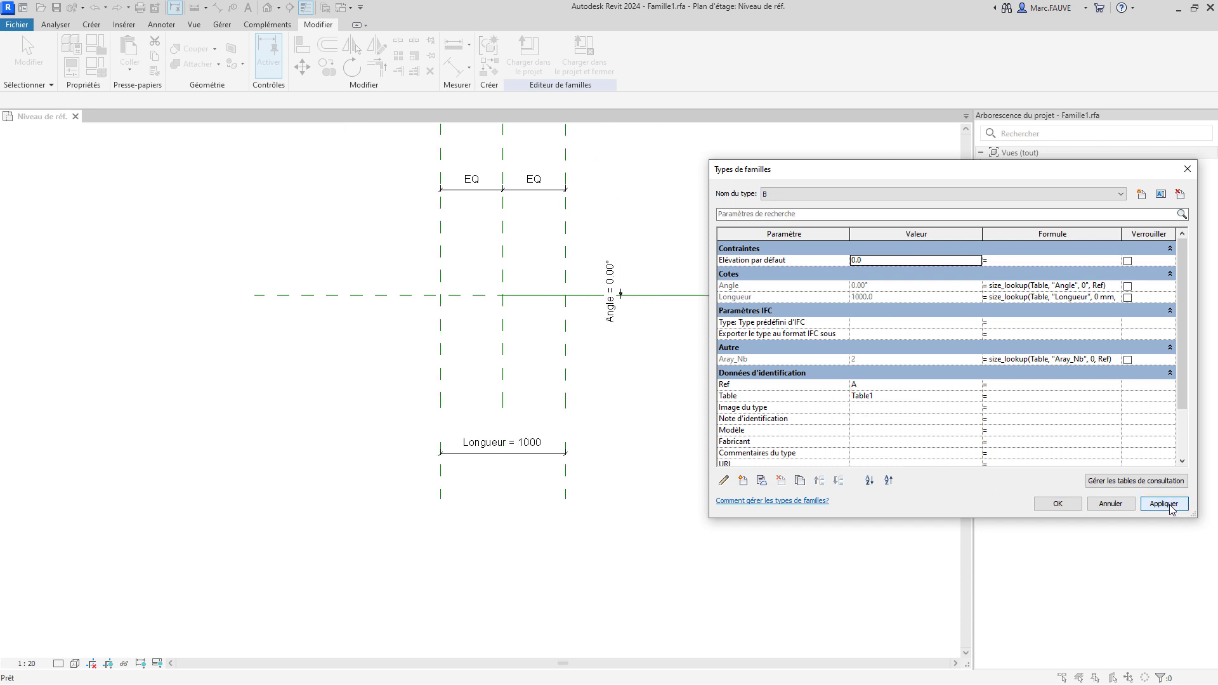
Set Ref to B in the family types and apply it to test the lookup.
click(879, 393)
click(888, 385)
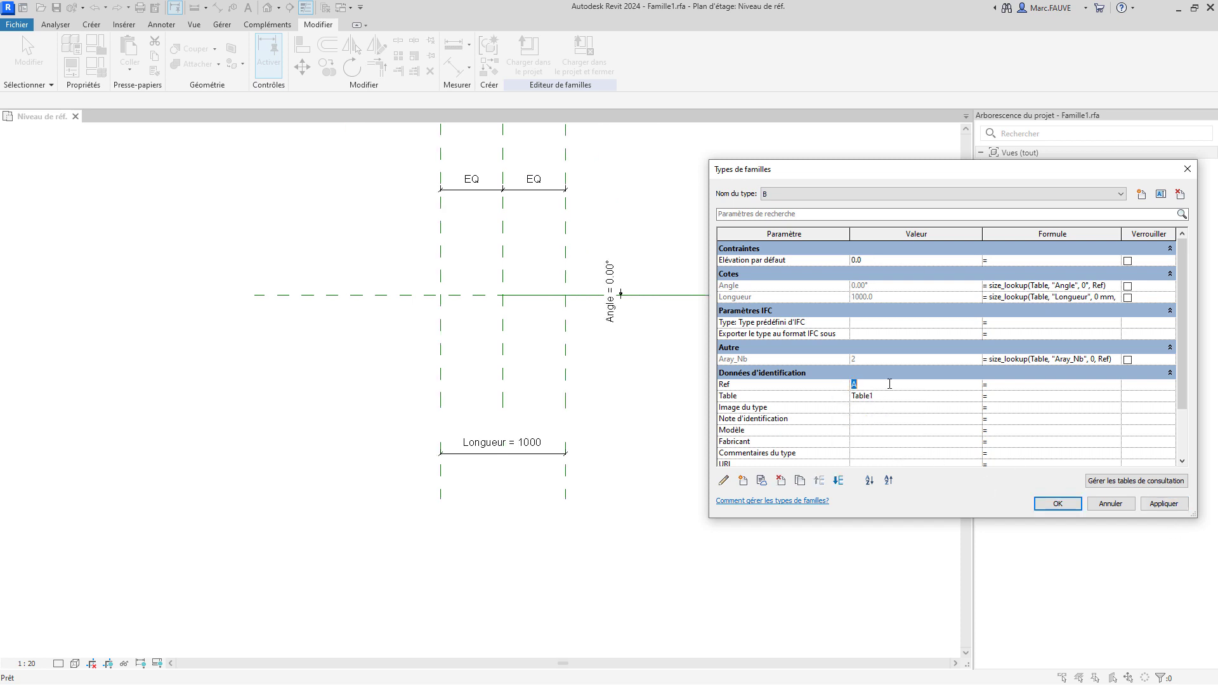
drag(888, 384, 802, 382)
click(1161, 507)
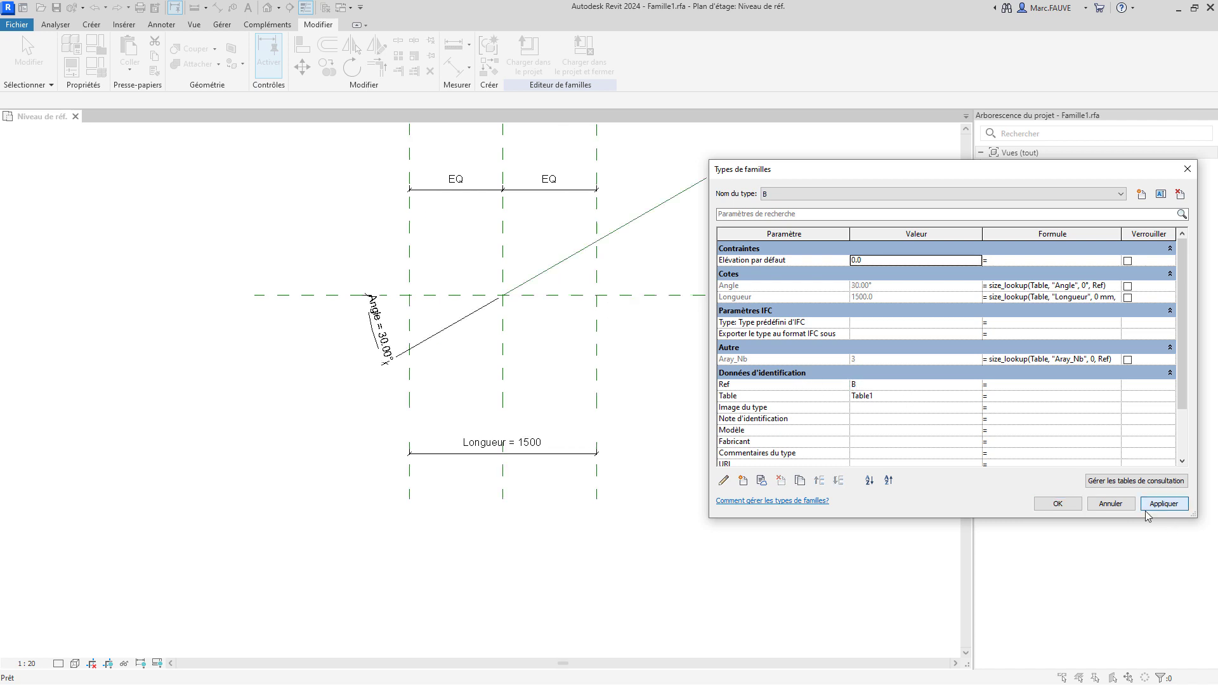
Set Ref to C in the family types, apply it, and open the Ref value for editing again.
click(893, 389)
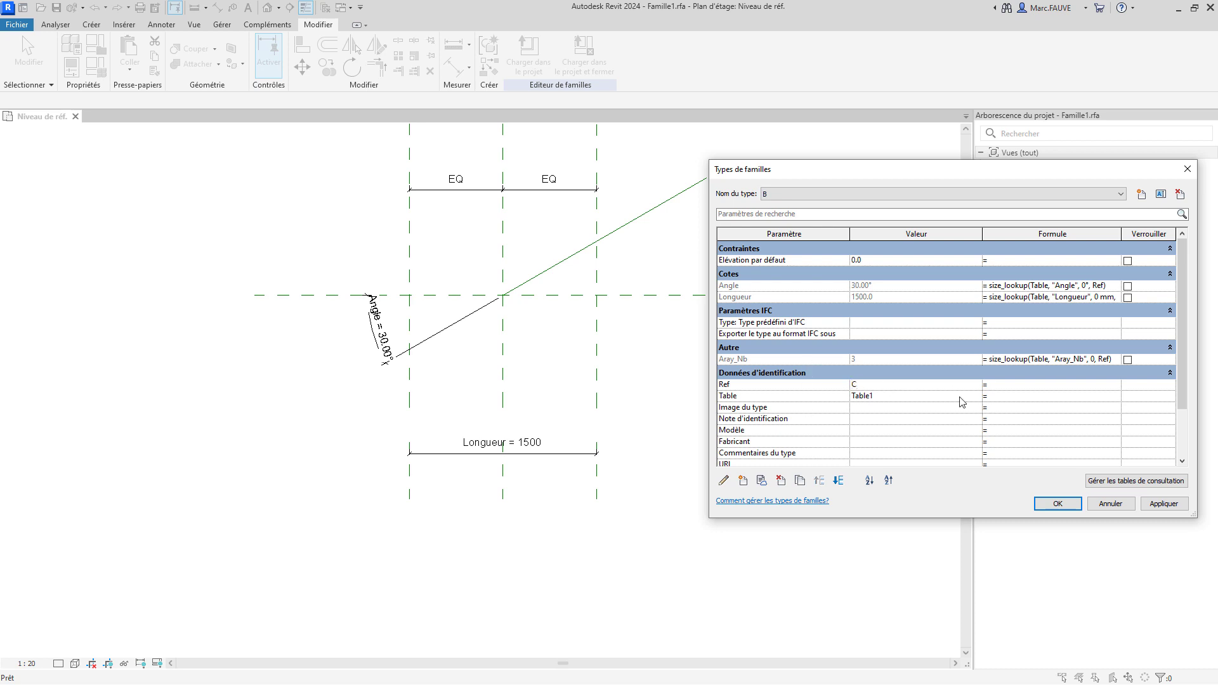
click(1164, 505)
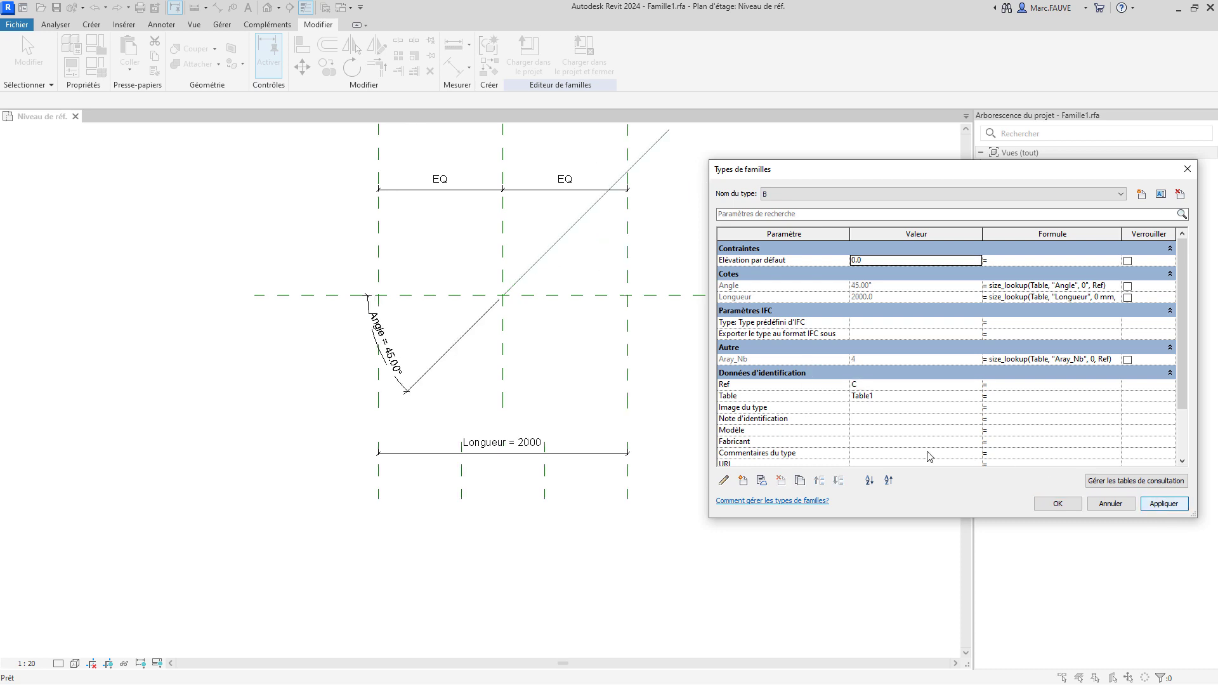
click(895, 389)
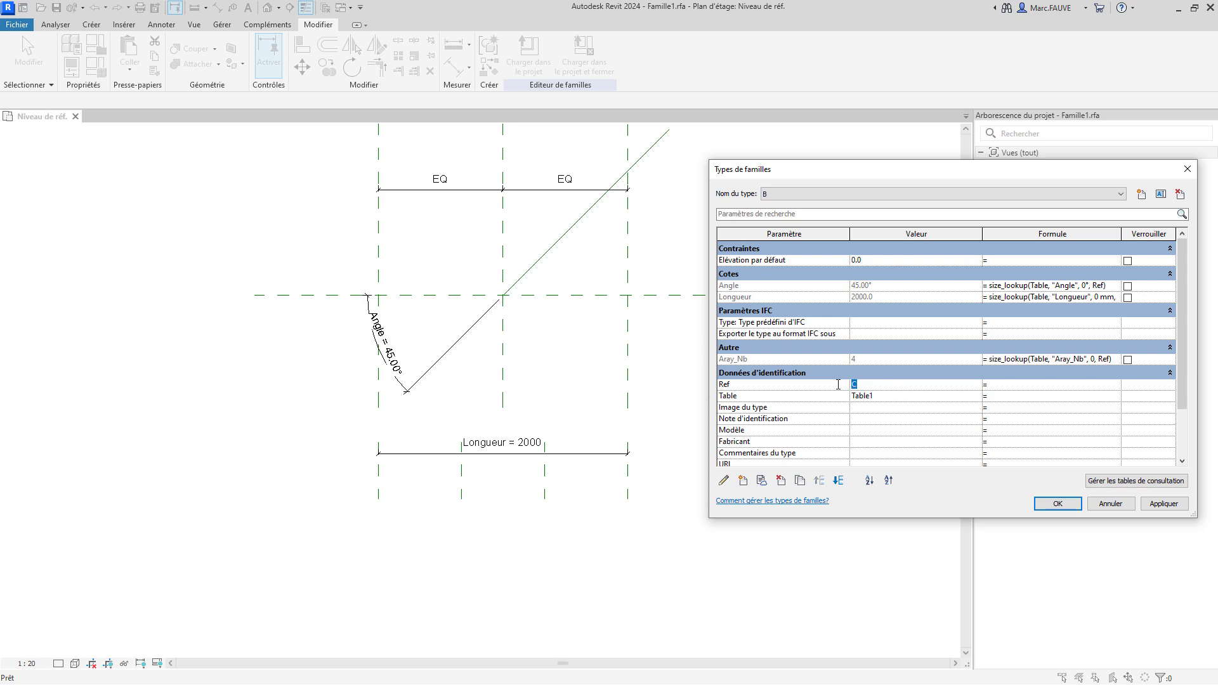